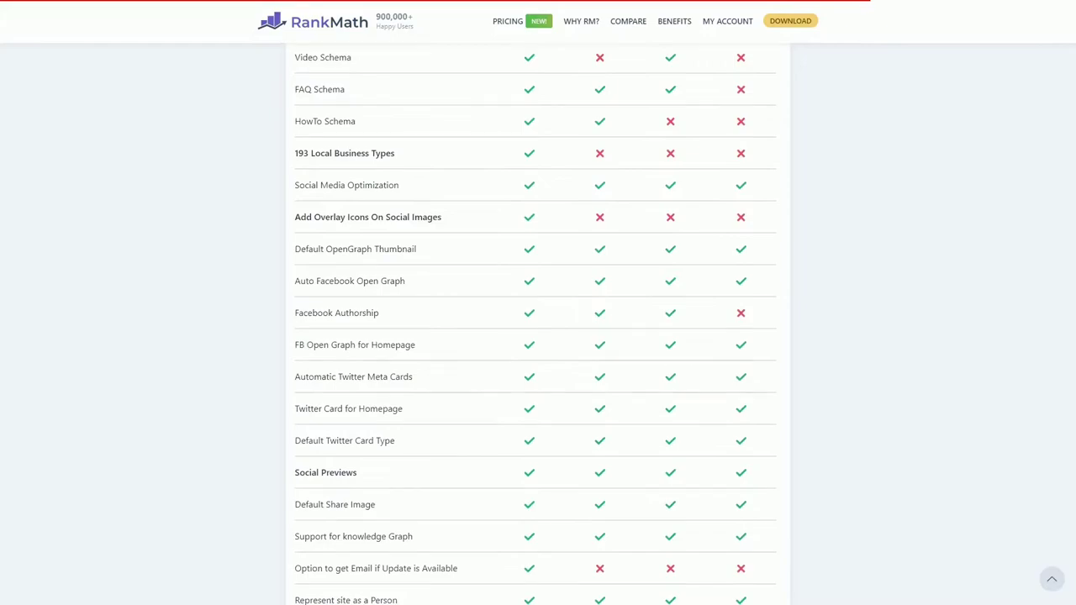
Look through the rest of the Rank Math website's plugin comparison table and its feature screenshots
{"action": "scroll", "coordinate": [538, 324], "scroll_direction": "down", "scroll_amount": 6}
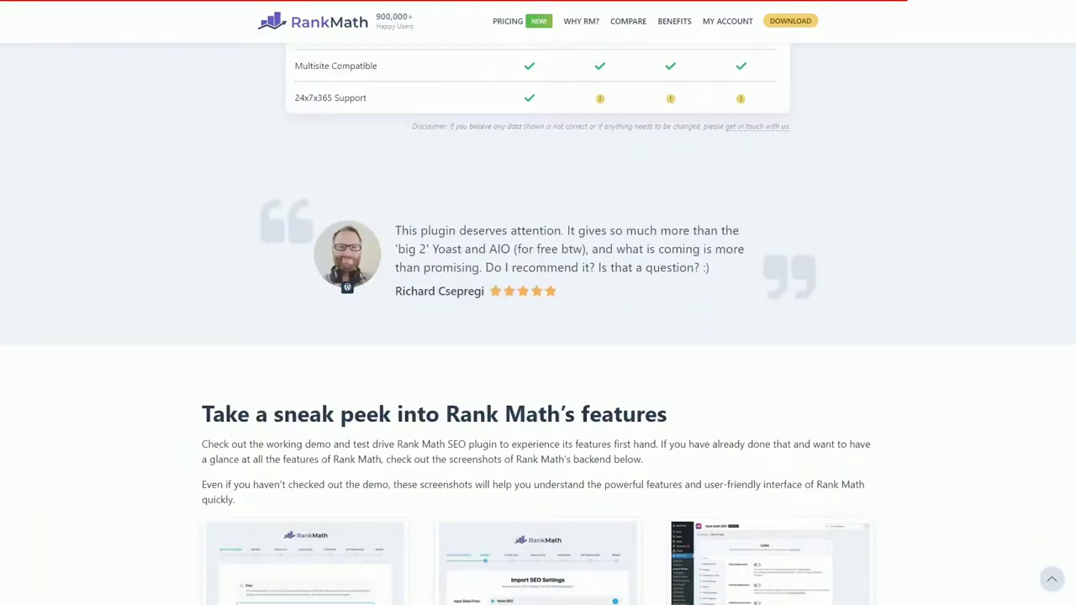
{"action": "scroll", "coordinate": [538, 324], "scroll_direction": "down", "scroll_amount": 11}
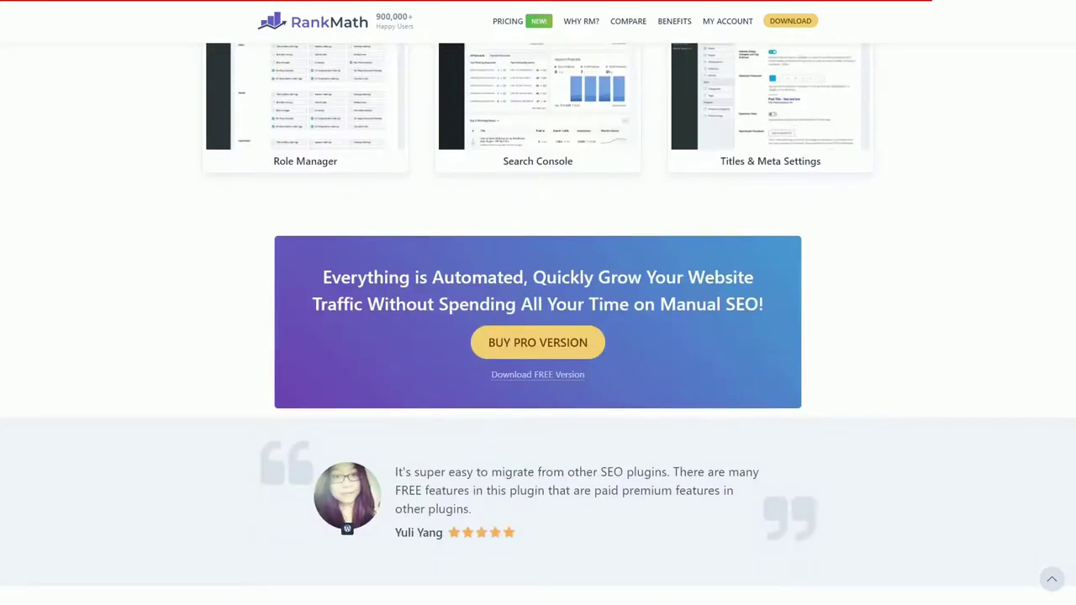
{"action": "scroll", "coordinate": [538, 324], "scroll_direction": "down", "scroll_amount": 20}
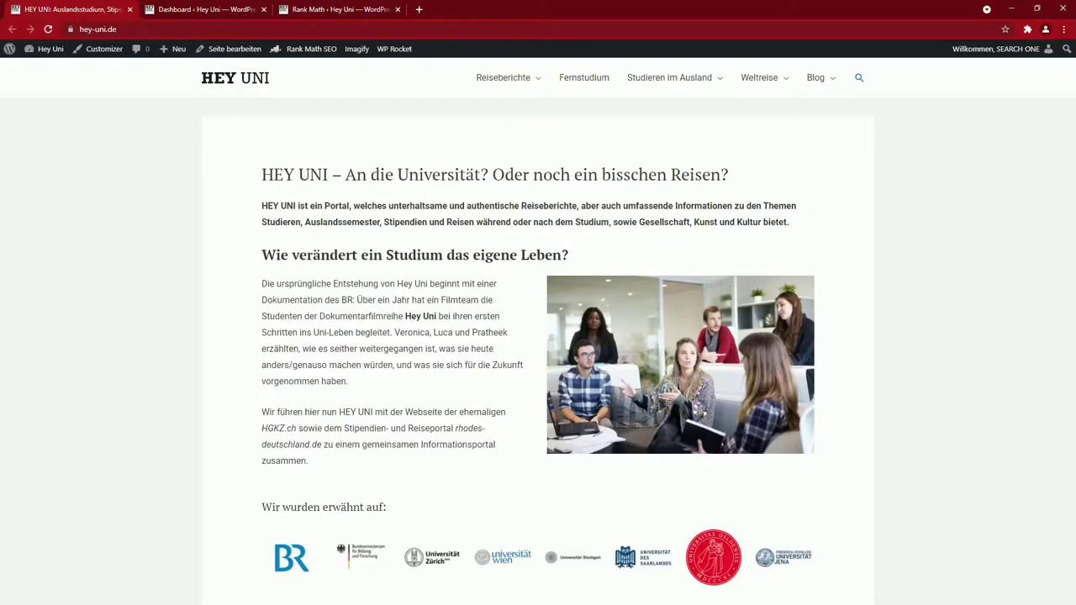
Open the post "Englisch vor dem Studium: Prüfungen für die Zertifikate B2, C1 und C2" for editing with its Rank Math settings shown
{"action": "key", "text": "ctrl+Tab"}
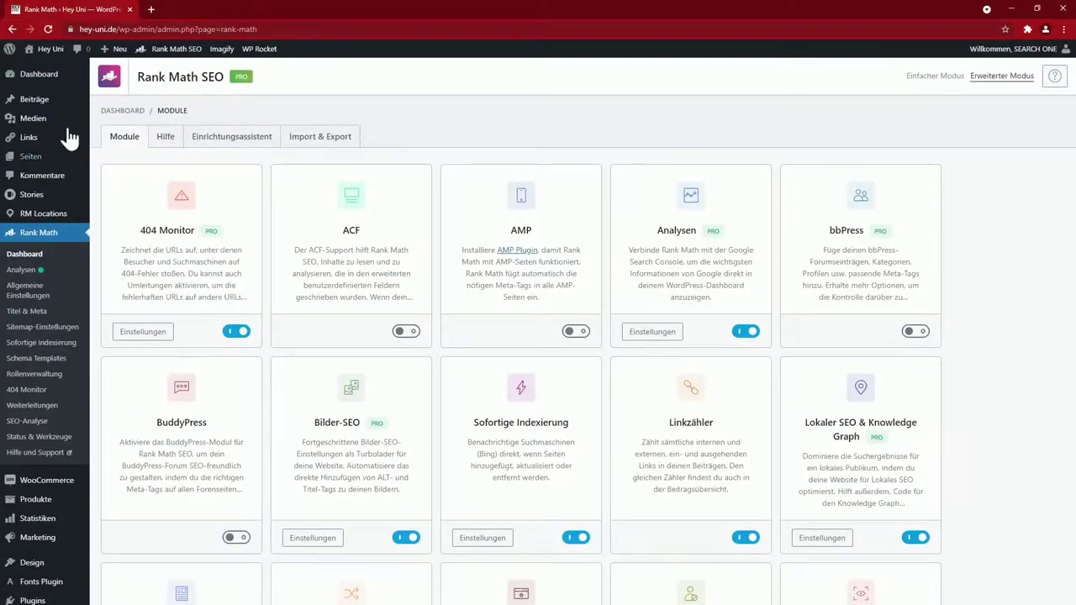
{"action": "left_click", "coordinate": [33, 103]}
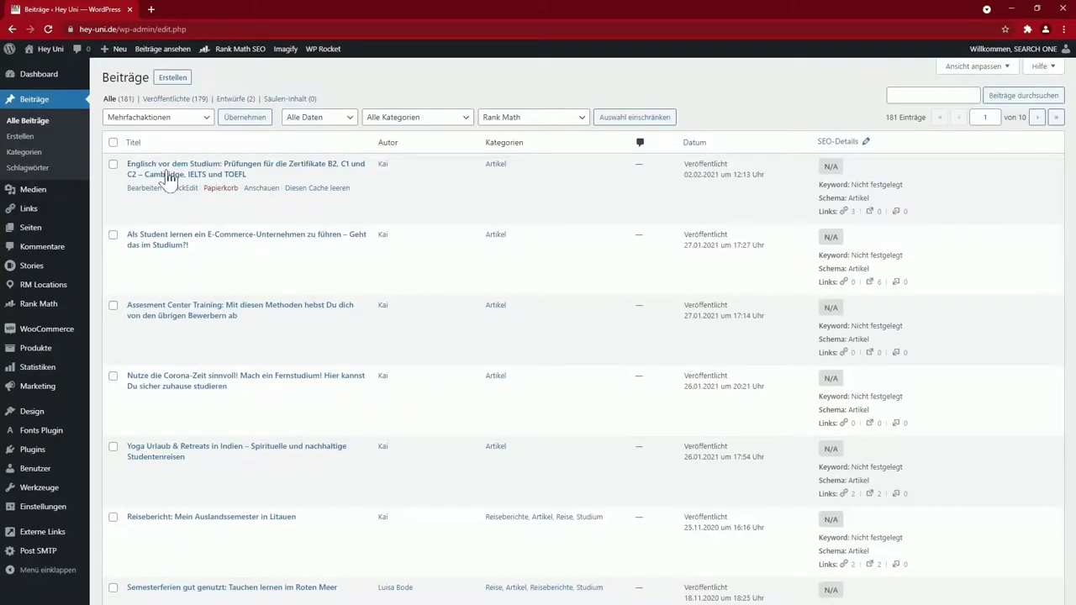
{"action": "left_click", "coordinate": [182, 175]}
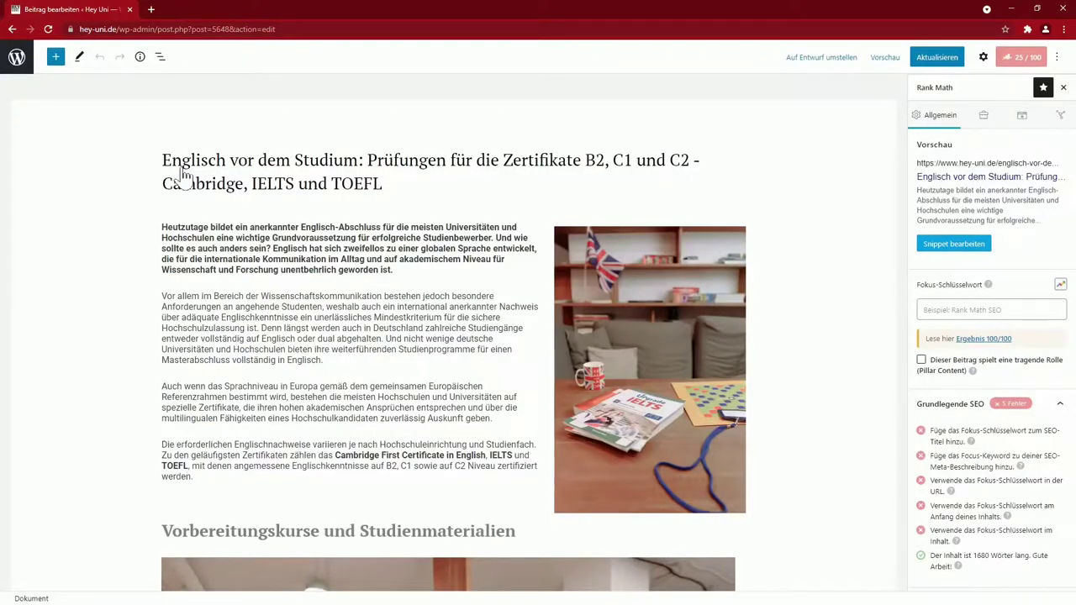
{"action": "left_click", "coordinate": [1017, 59]}
{"action": "left_click", "coordinate": [1017, 59]}
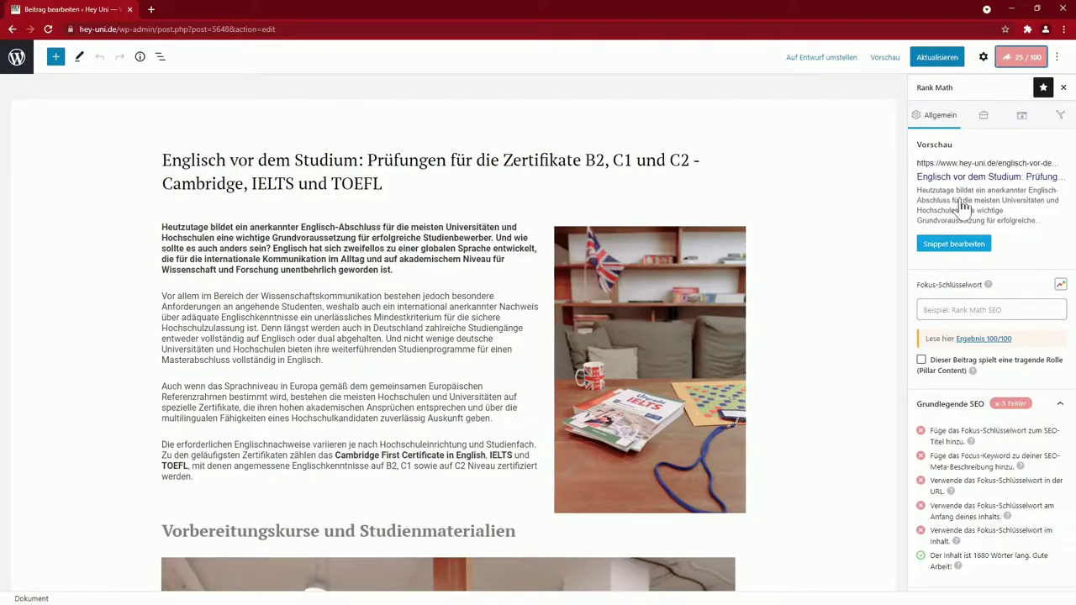
Add "Englisch-Zertifikate" as the post's focus keyword
{"action": "left_click", "coordinate": [991, 310]}
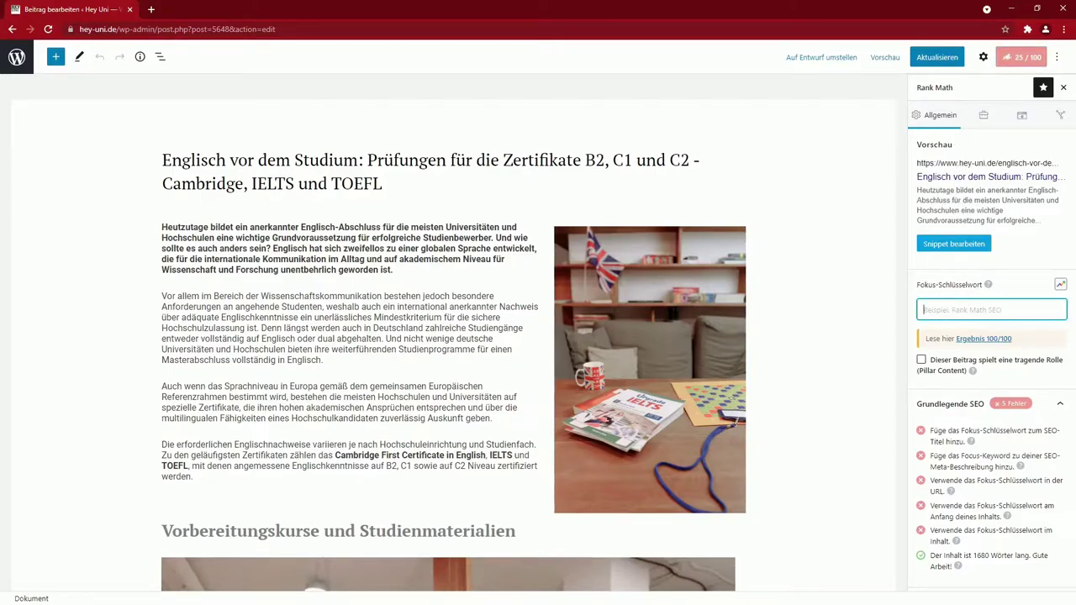
{"action": "type", "text": "Englisch-Zertifikate"}
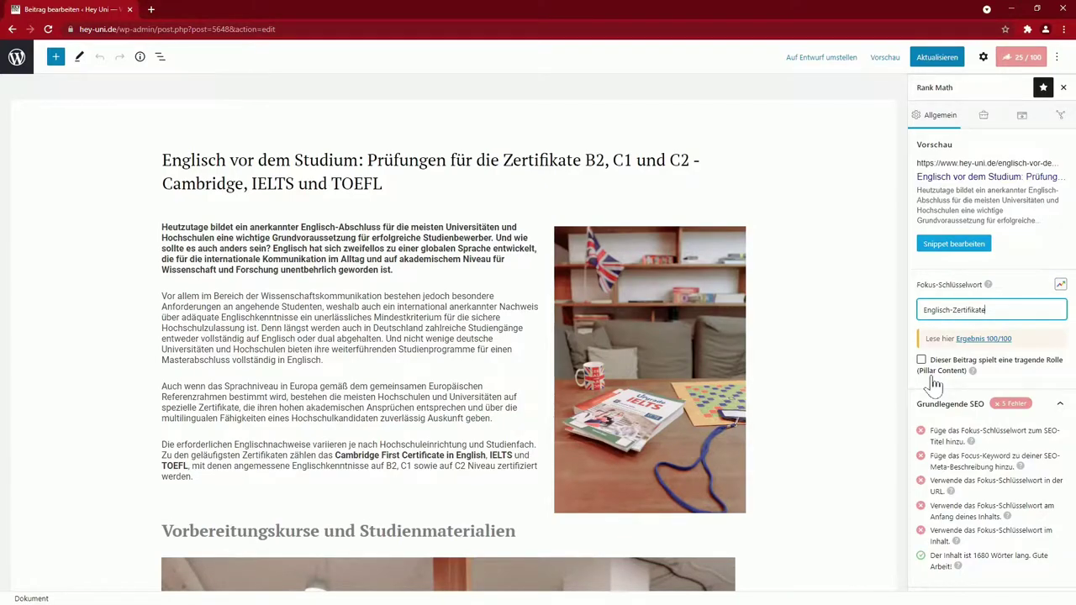
{"action": "key", "text": "Return"}
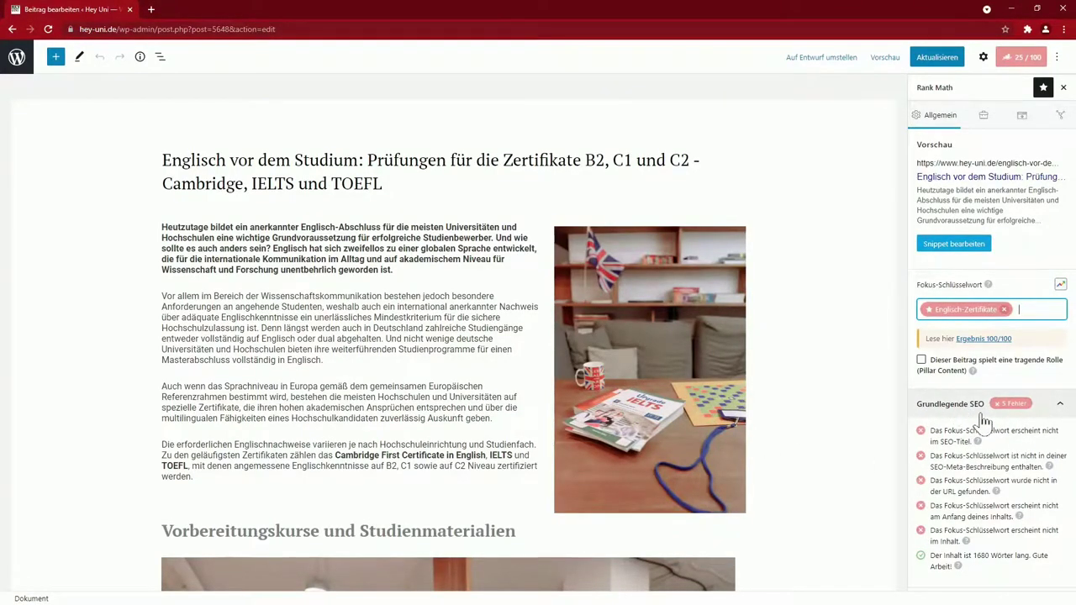
In the bold opening paragraph, replace the question "Und wie sollte es auch anders sein?" with "Ohne passende Englisch-Zertifikate geht gar nichts."
{"action": "scroll", "coordinate": [971, 417], "scroll_direction": "down", "scroll_amount": 1}
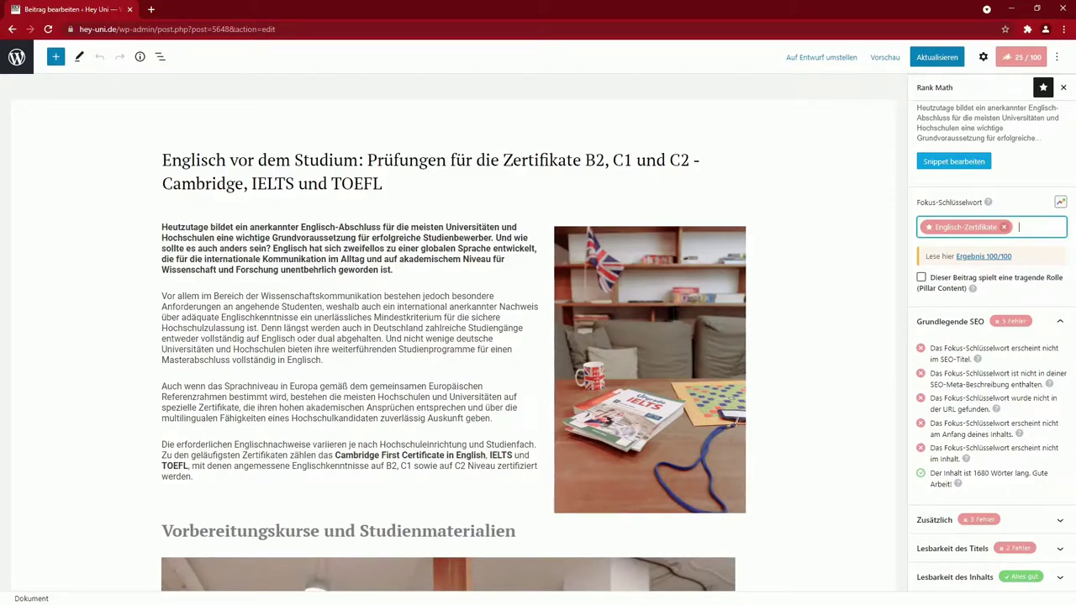
{"action": "triple_click", "coordinate": [336, 248]}
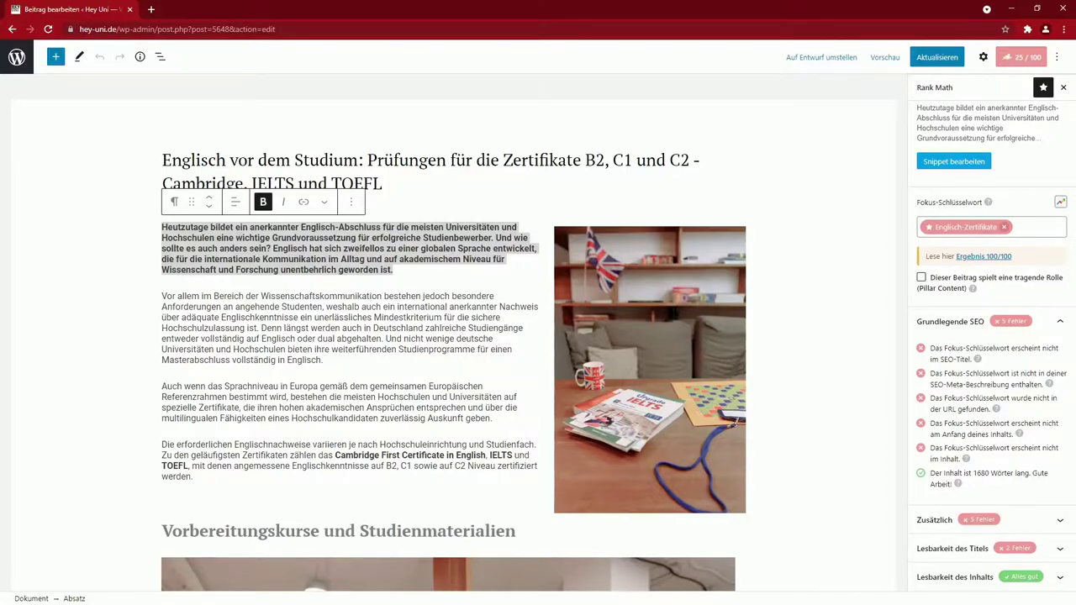
{"action": "type", "text": "Heutzutage bildet ein anerkannter Englisch-Abschluss für die meisten Universitäten und Hochschulen eine wichtige Grundvoraussetzung für erfolgreiche Studienbewerber. Ohne passende Englisch-Zertifikate geht gar nichts. Englisch hat sich zweifellos zu einer globalen Sprache entwickelt, die für die internationale Kommunikation im Alltag und auf akademischem Niveau für Wissenschaft und Forschung unentbehrlich geworden ist."}
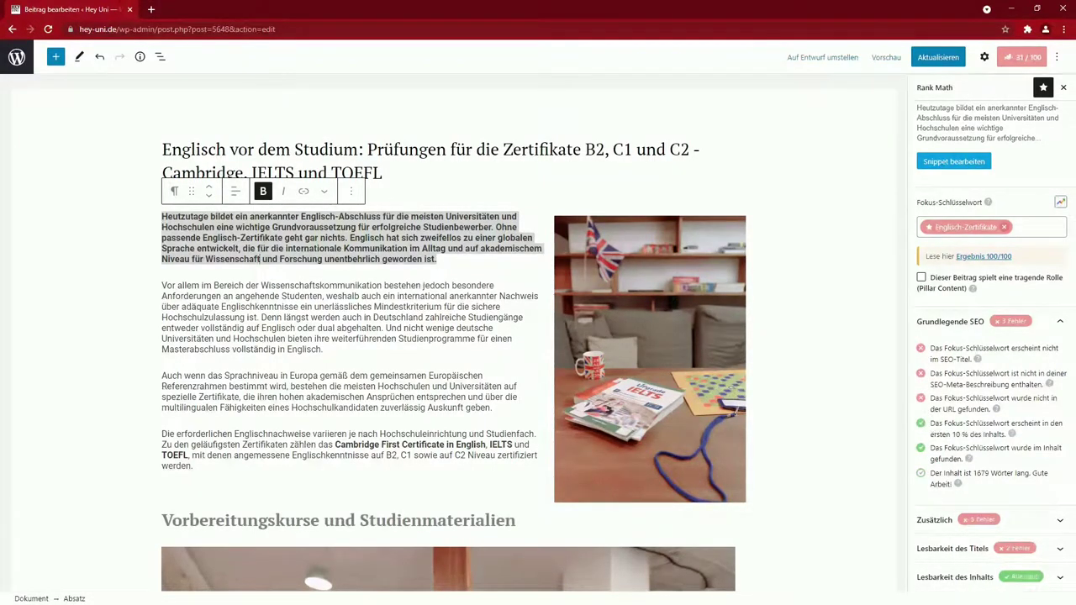
Examine the post's additional SEO checks and the title and content readability checks, including the hint on power words
{"action": "left_click", "coordinate": [935, 519]}
{"action": "scroll", "coordinate": [951, 447], "scroll_direction": "down", "scroll_amount": 2}
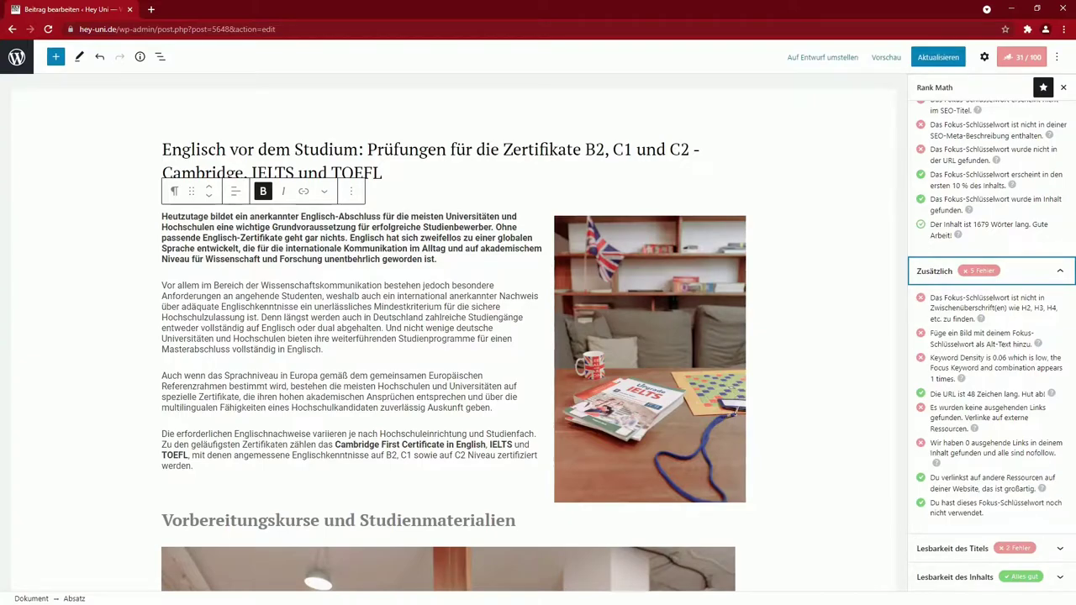
{"action": "left_click", "coordinate": [975, 547]}
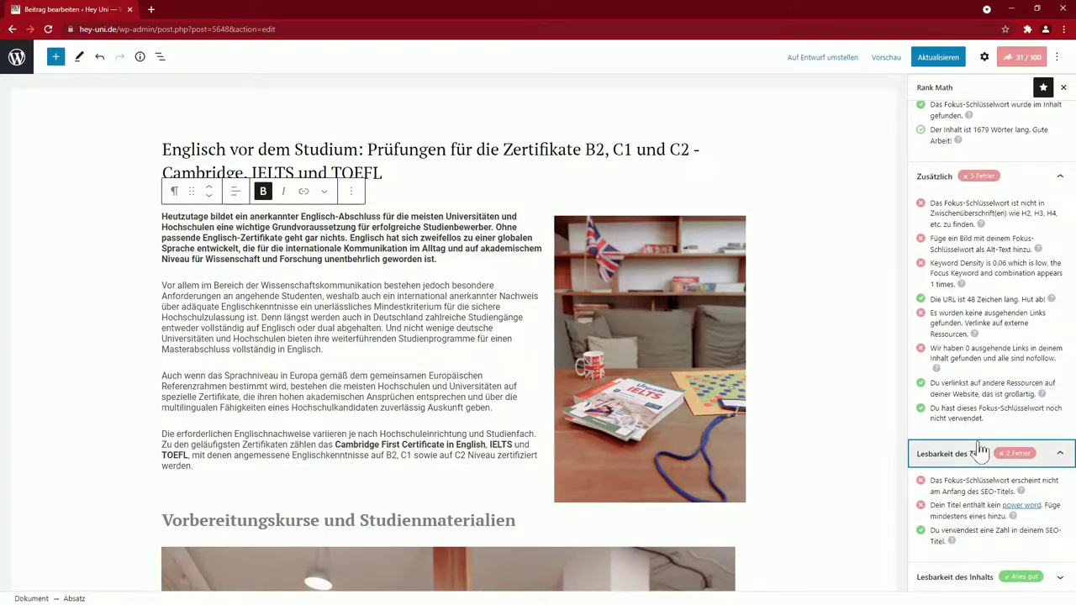
{"action": "mouse_move", "coordinate": [1013, 485]}
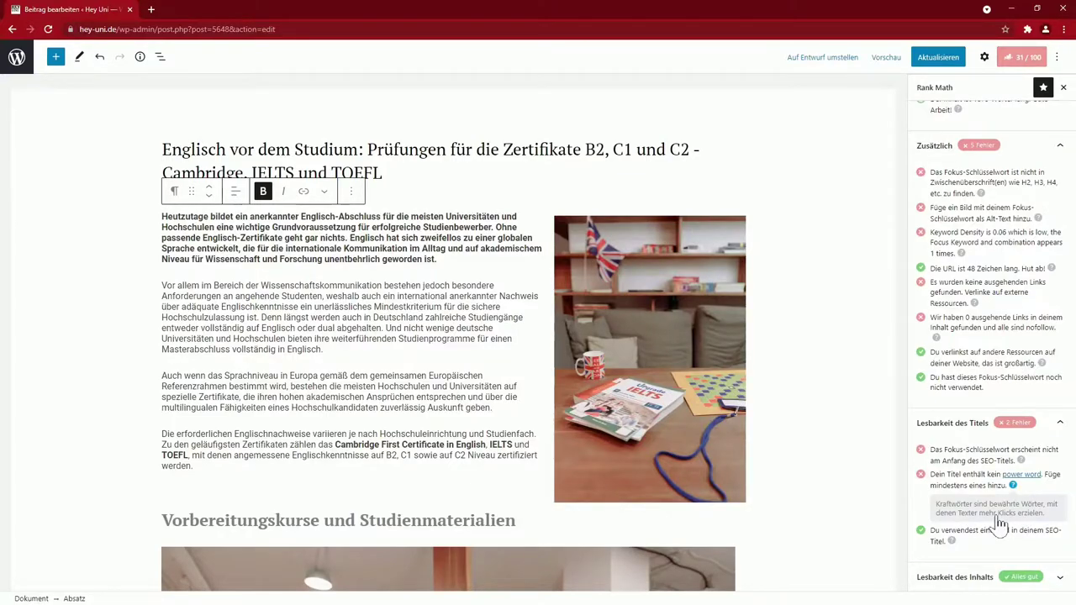
{"action": "left_click", "coordinate": [962, 578]}
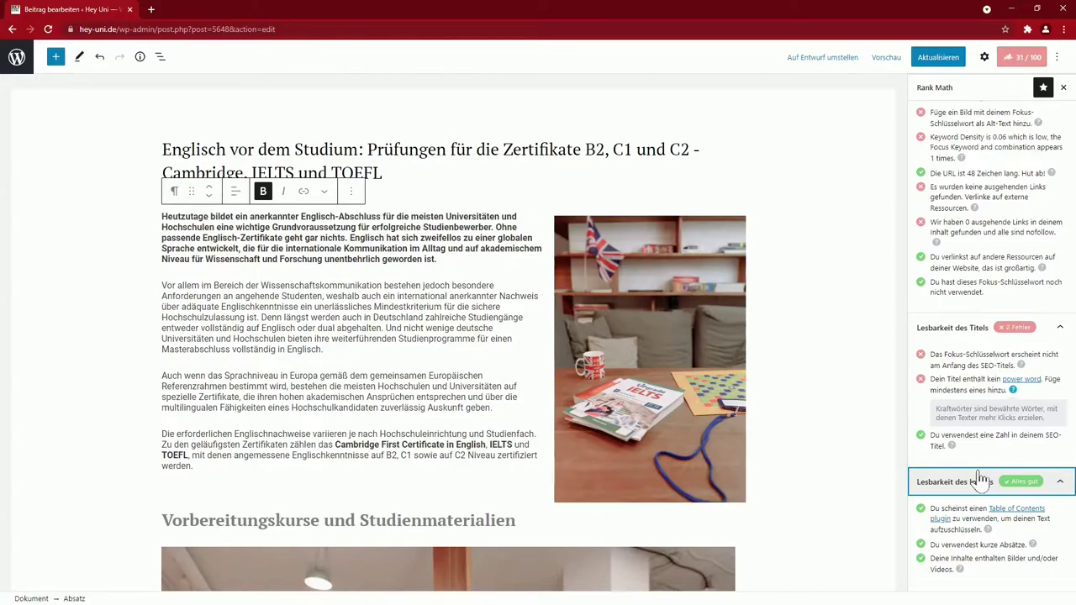
{"action": "scroll", "coordinate": [979, 478], "scroll_direction": "up", "scroll_amount": 1}
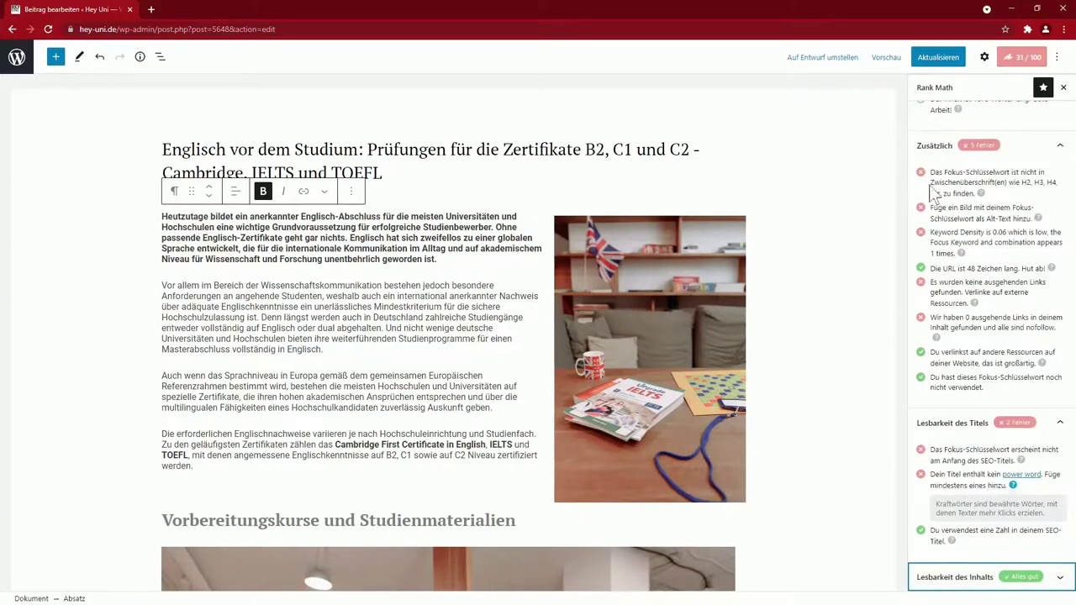
{"action": "scroll", "coordinate": [973, 342], "scroll_direction": "up", "scroll_amount": 3}
{"action": "scroll", "coordinate": [973, 342], "scroll_direction": "up", "scroll_amount": 3}
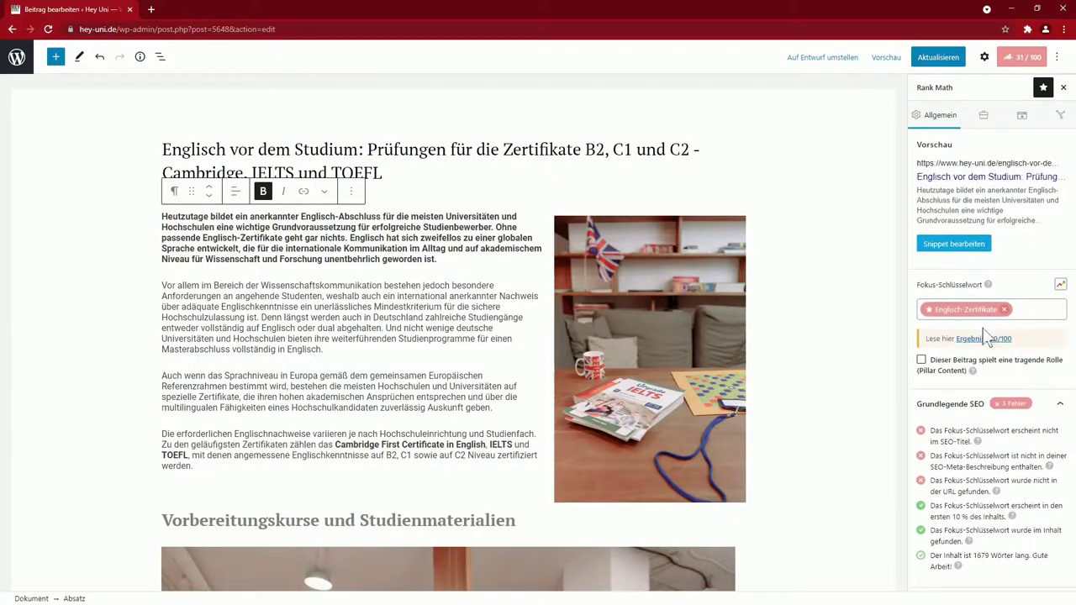
Examine the post's advanced SEO settings, including robots meta, canonical URL and breadcrumb title
{"action": "left_click", "coordinate": [983, 118]}
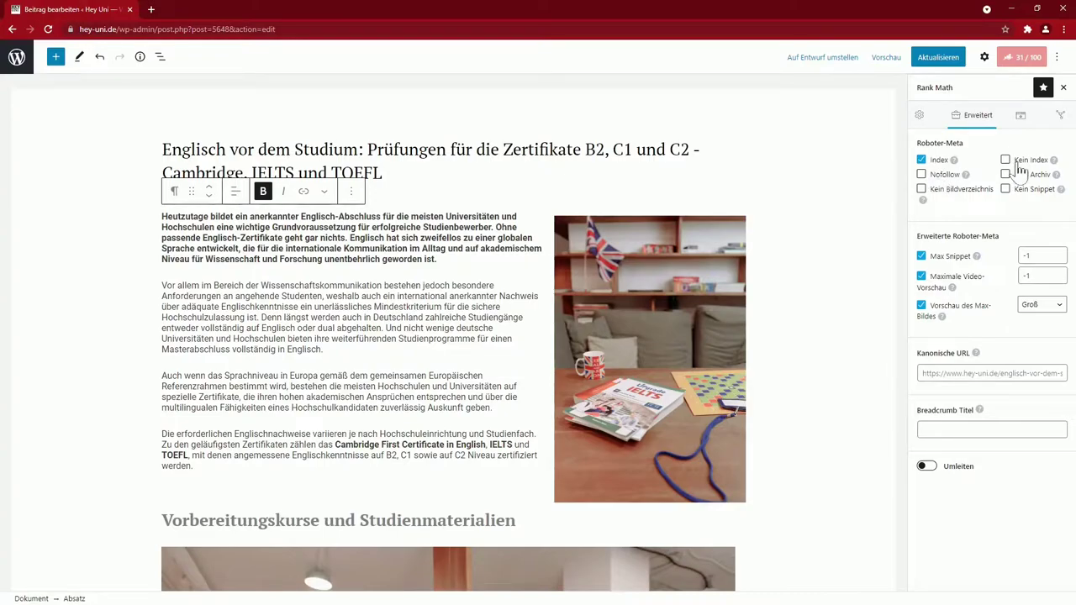
{"action": "left_click", "coordinate": [961, 373]}
{"action": "left_click", "coordinate": [992, 430]}
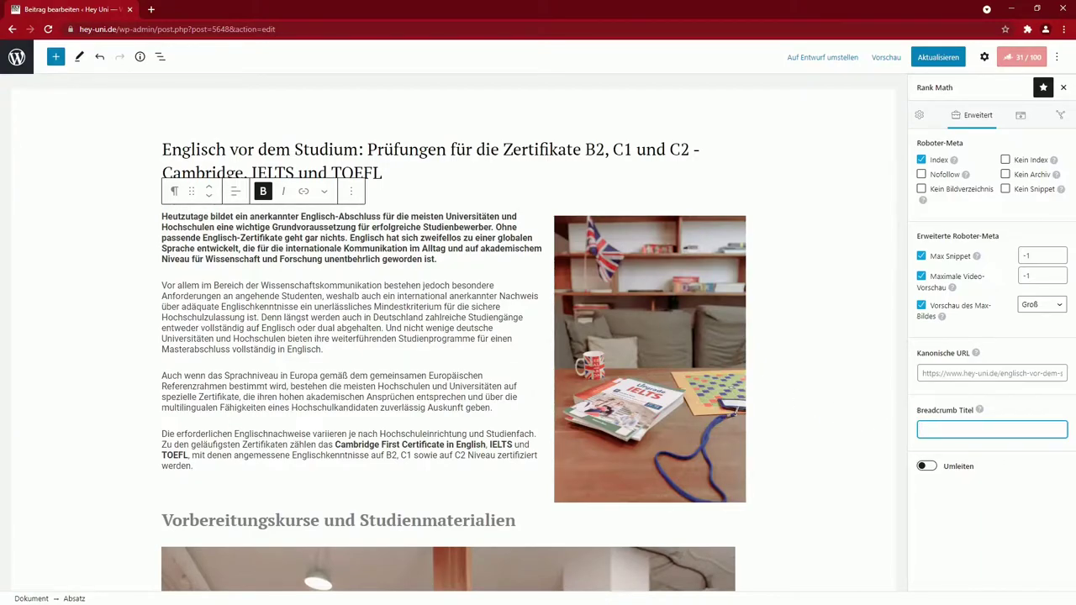
Browse the catalog of available schema types in the post's Schema Generator
{"action": "left_click", "coordinate": [1022, 118]}
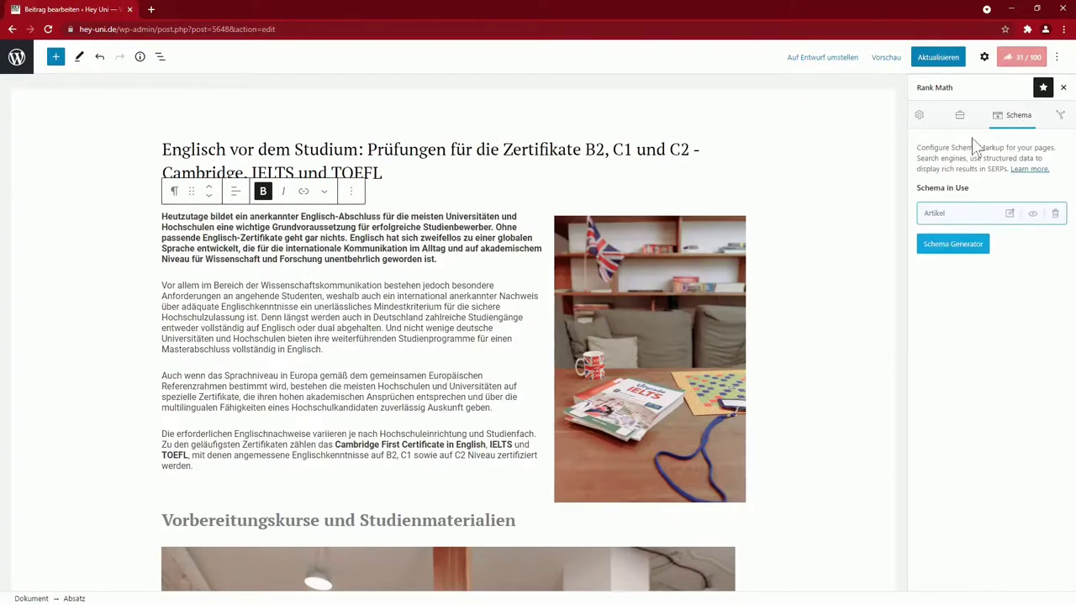
{"action": "left_click", "coordinate": [951, 243]}
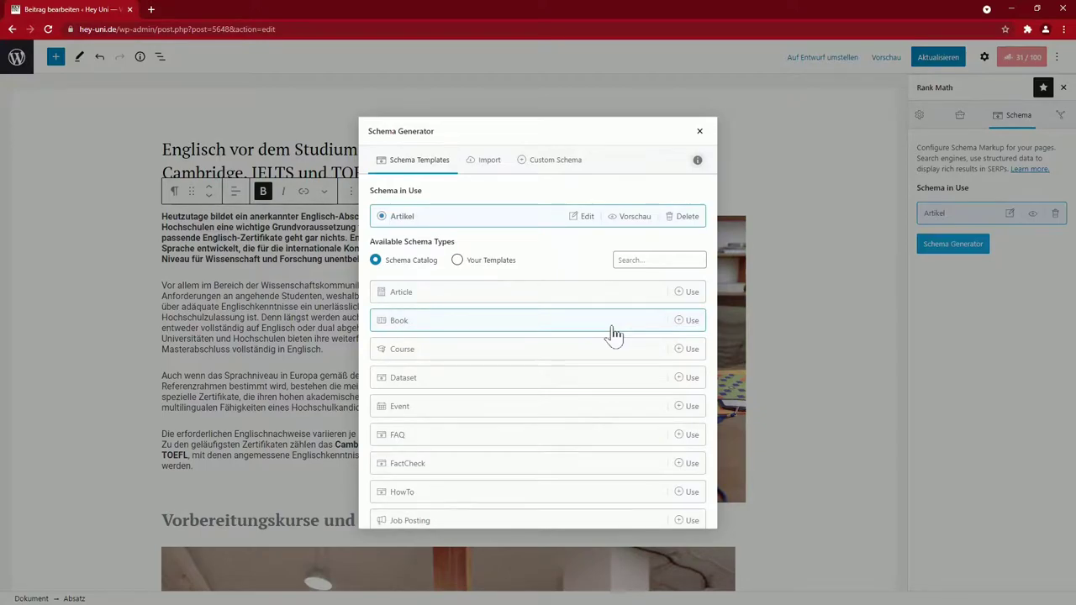
{"action": "scroll", "coordinate": [614, 334], "scroll_direction": "down", "scroll_amount": 3}
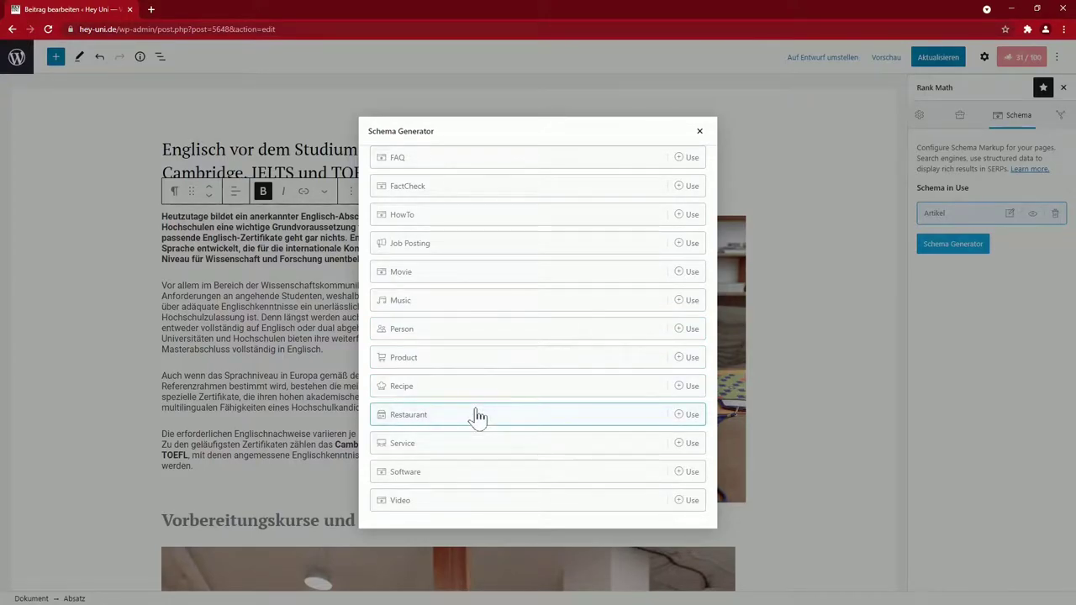
{"action": "key", "text": "Escape"}
Review the post's Facebook and Twitter snippet previews, including the image, title and description options
{"action": "left_click", "coordinate": [1059, 118]}
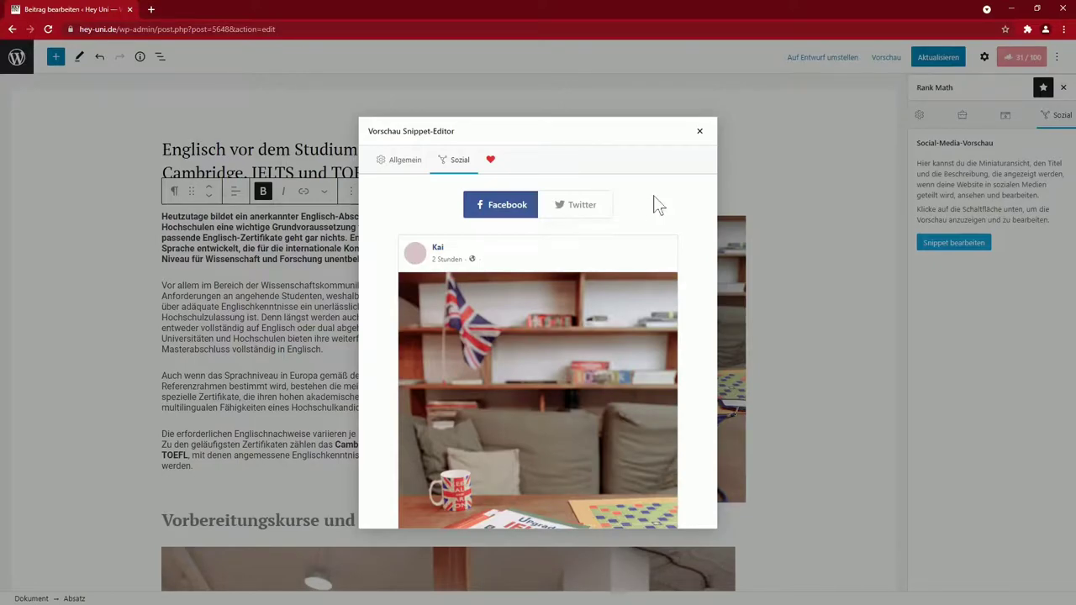
{"action": "scroll", "coordinate": [658, 205], "scroll_direction": "down", "scroll_amount": 8}
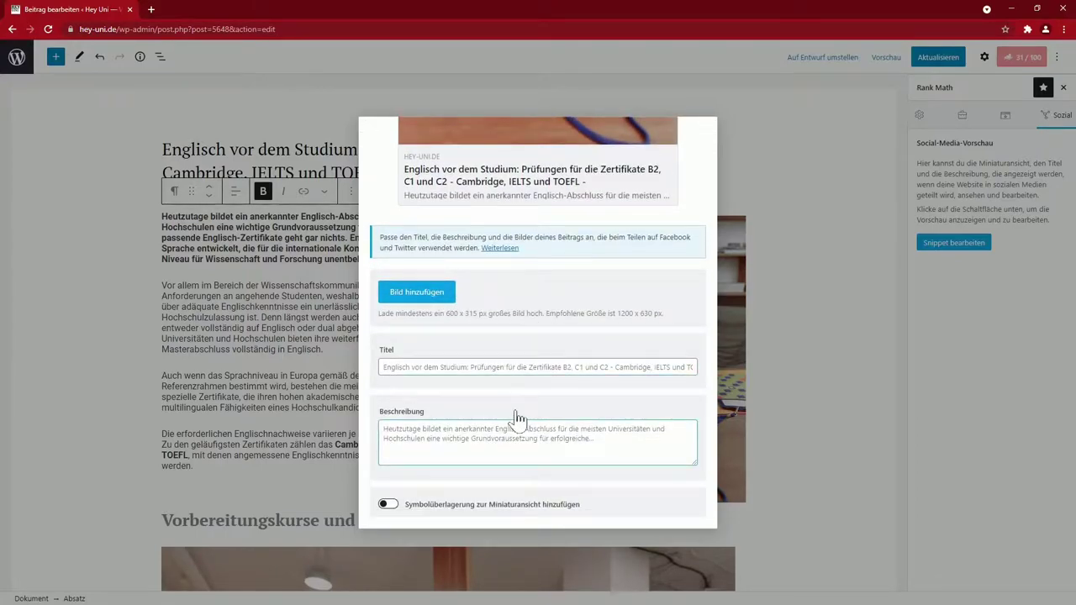
{"action": "scroll", "coordinate": [516, 411], "scroll_direction": "up", "scroll_amount": 8}
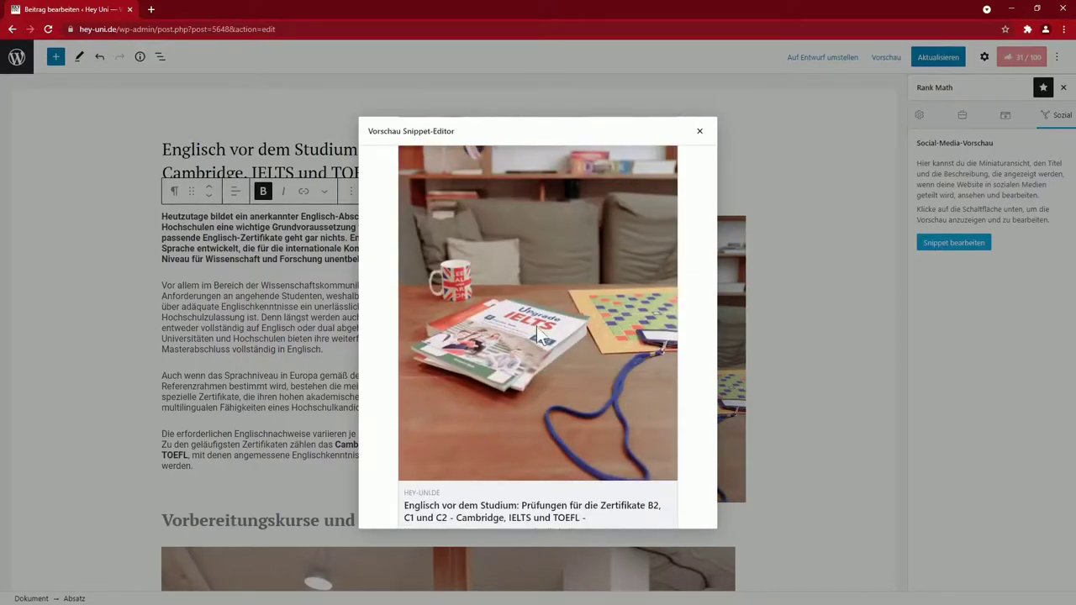
{"action": "scroll", "coordinate": [530, 294], "scroll_direction": "up", "scroll_amount": 3}
{"action": "left_click", "coordinate": [576, 201]}
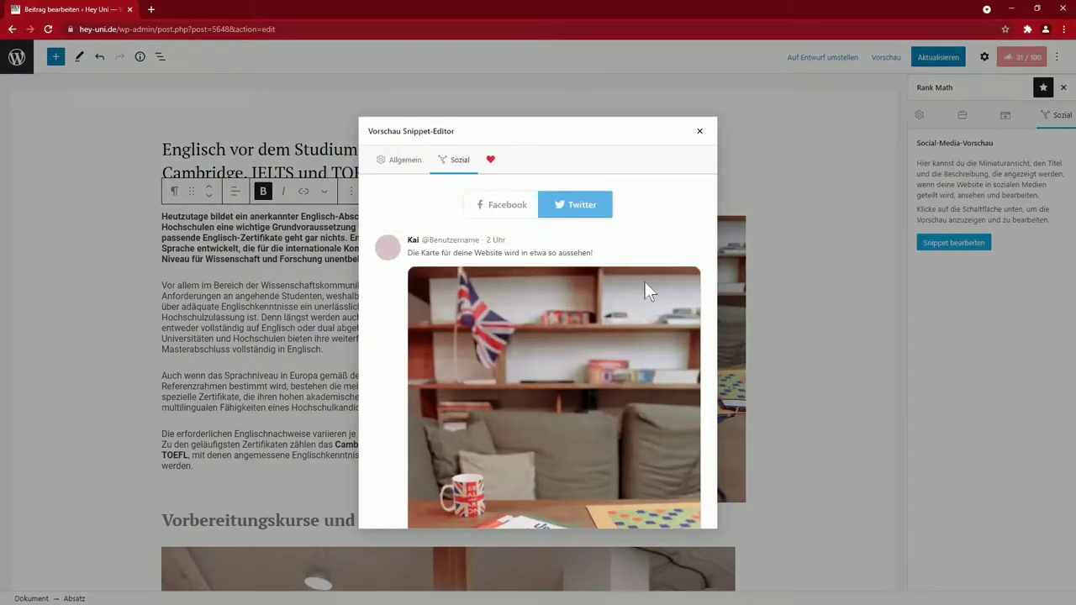
{"action": "scroll", "coordinate": [639, 286], "scroll_direction": "down", "scroll_amount": 1}
{"action": "scroll", "coordinate": [631, 302], "scroll_direction": "down", "scroll_amount": 2}
{"action": "left_click", "coordinate": [747, 151]}
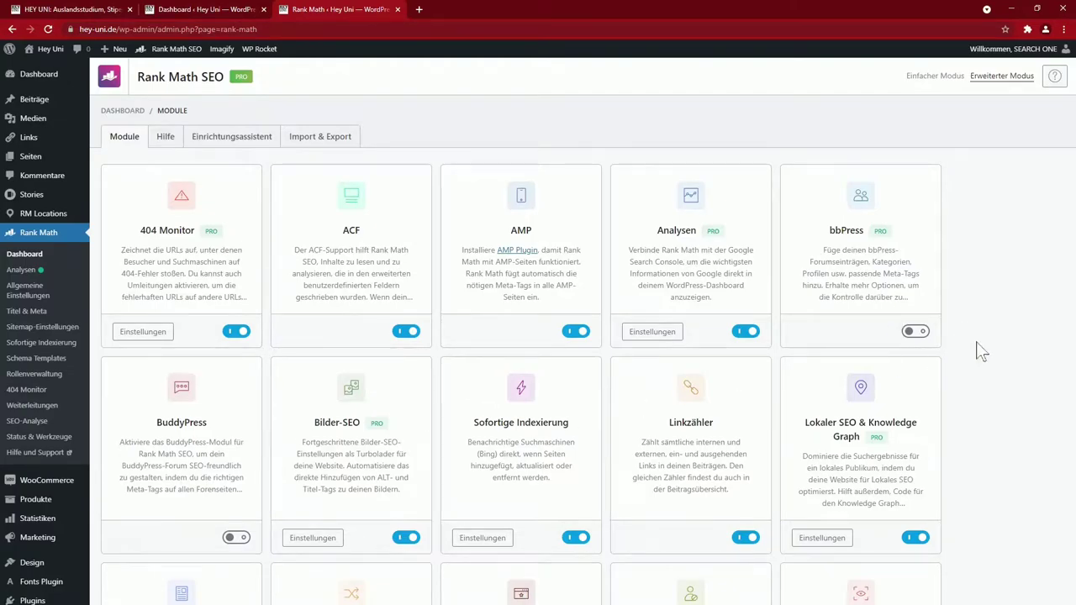
Look through the Rank Math module overview and its help page with account and support options
{"action": "scroll", "coordinate": [981, 351], "scroll_direction": "down", "scroll_amount": 5}
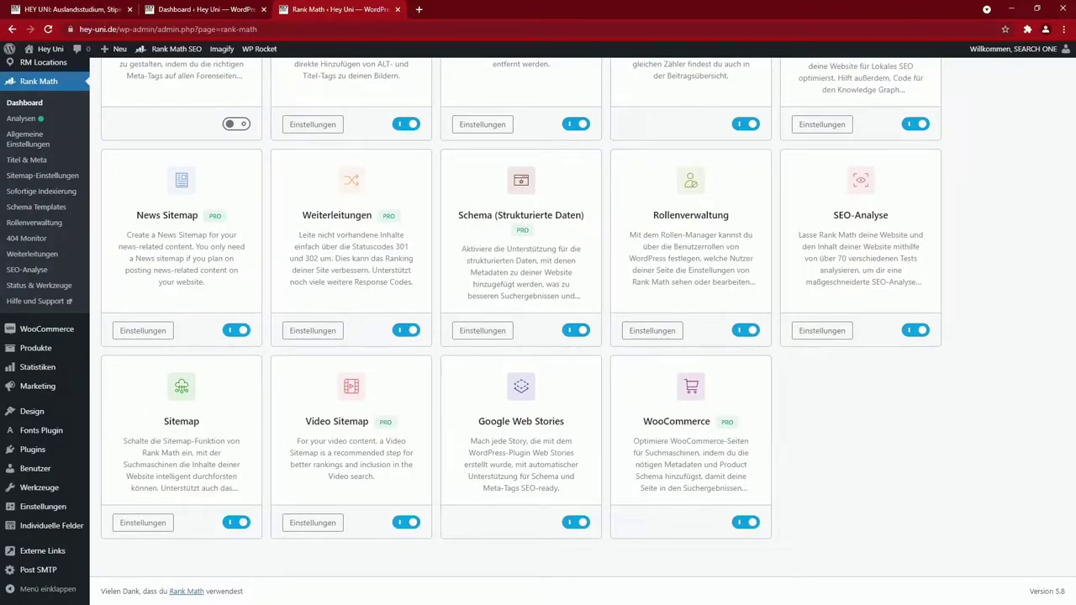
{"action": "scroll", "coordinate": [680, 428], "scroll_direction": "up", "scroll_amount": 5}
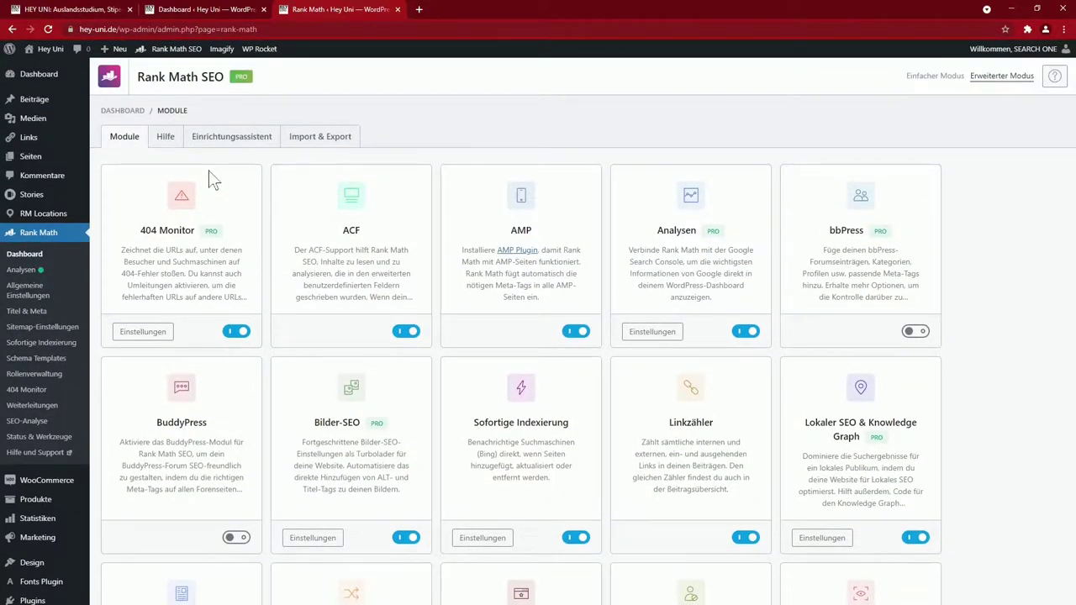
{"action": "left_click", "coordinate": [167, 140]}
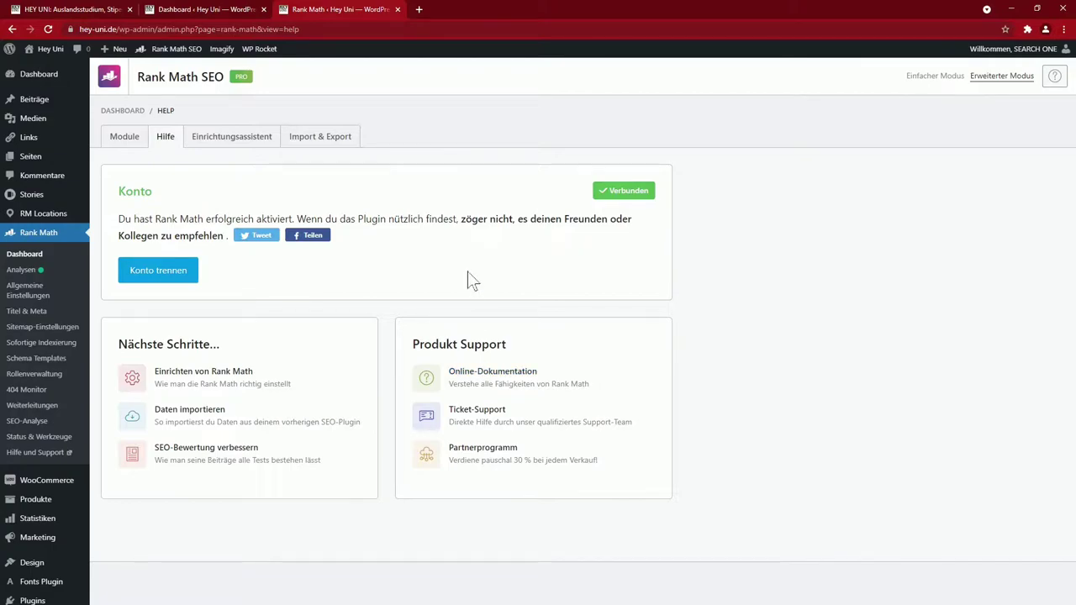
View the setup wizard's mode choices and the import and export page for the plugin settings
{"action": "left_click", "coordinate": [231, 147]}
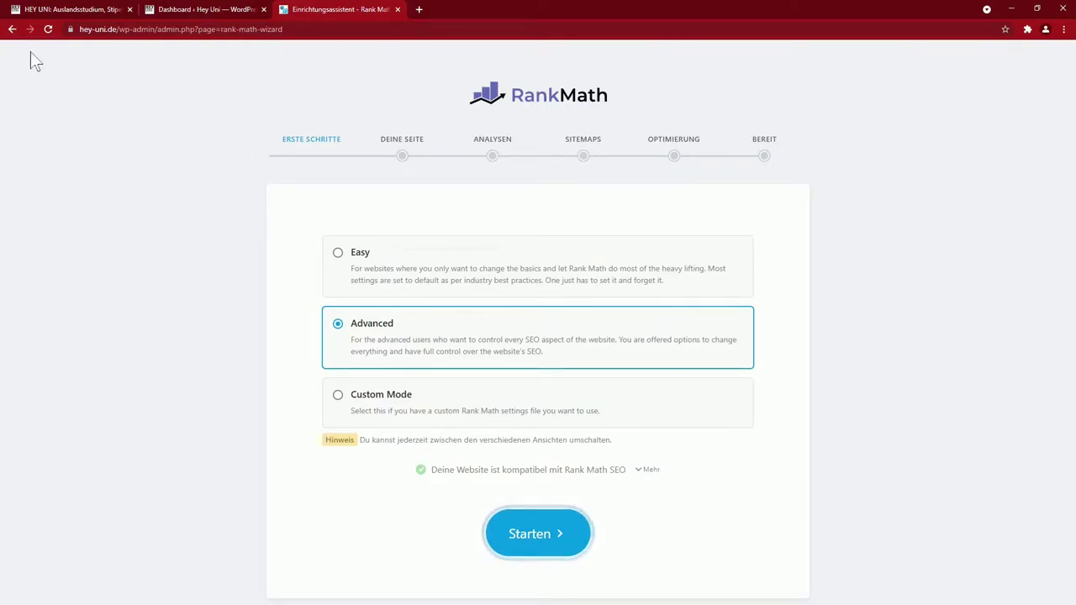
{"action": "left_click", "coordinate": [12, 29]}
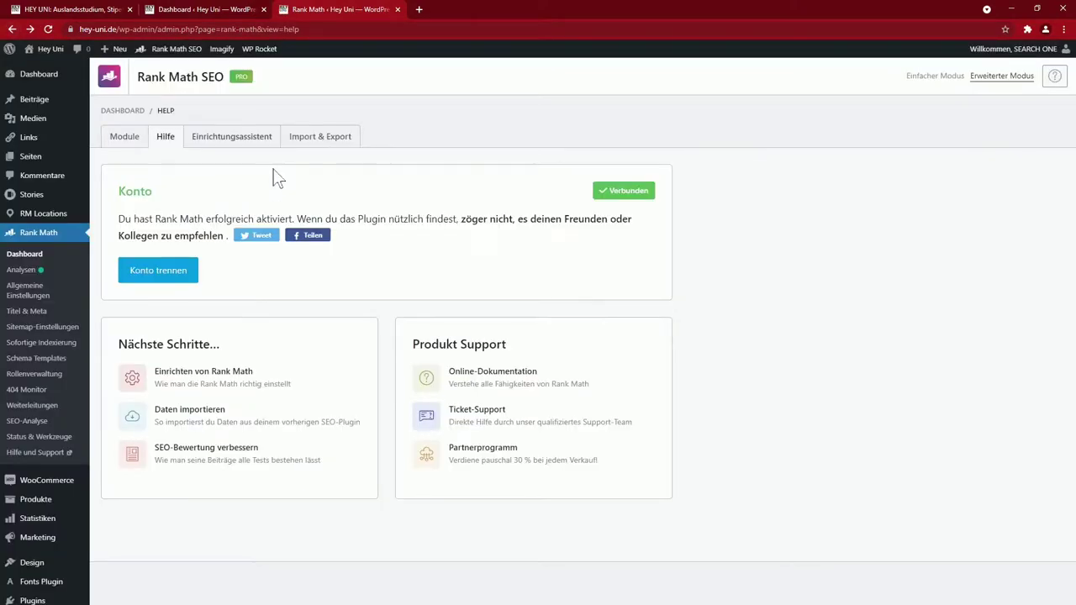
{"action": "left_click", "coordinate": [305, 142]}
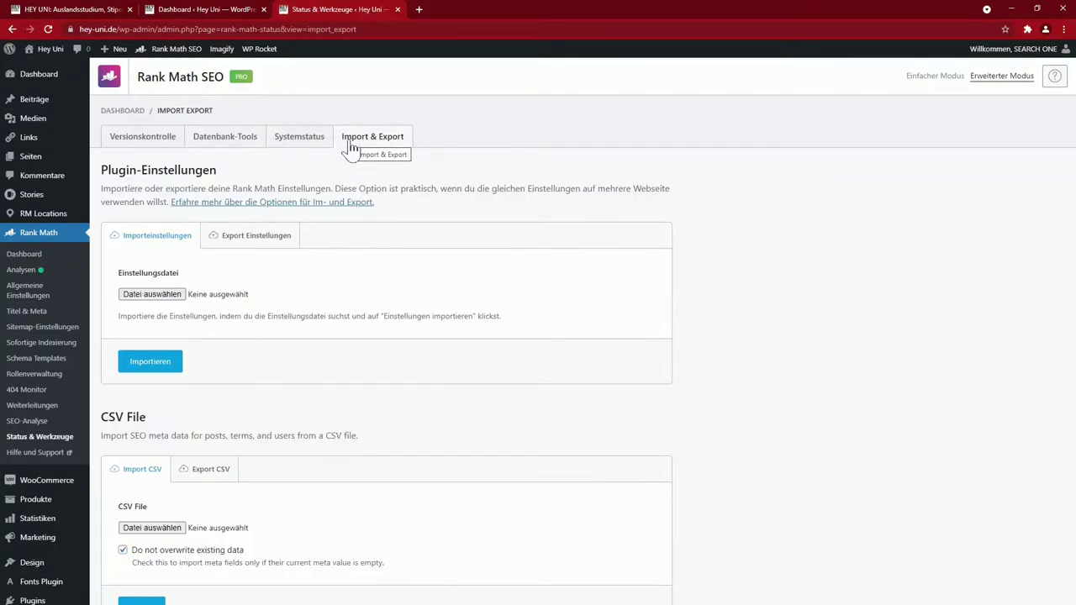
View the import options for data from other SEO plugins and return to the Rank Math module overview
{"action": "scroll", "coordinate": [362, 344], "scroll_direction": "down", "scroll_amount": 5}
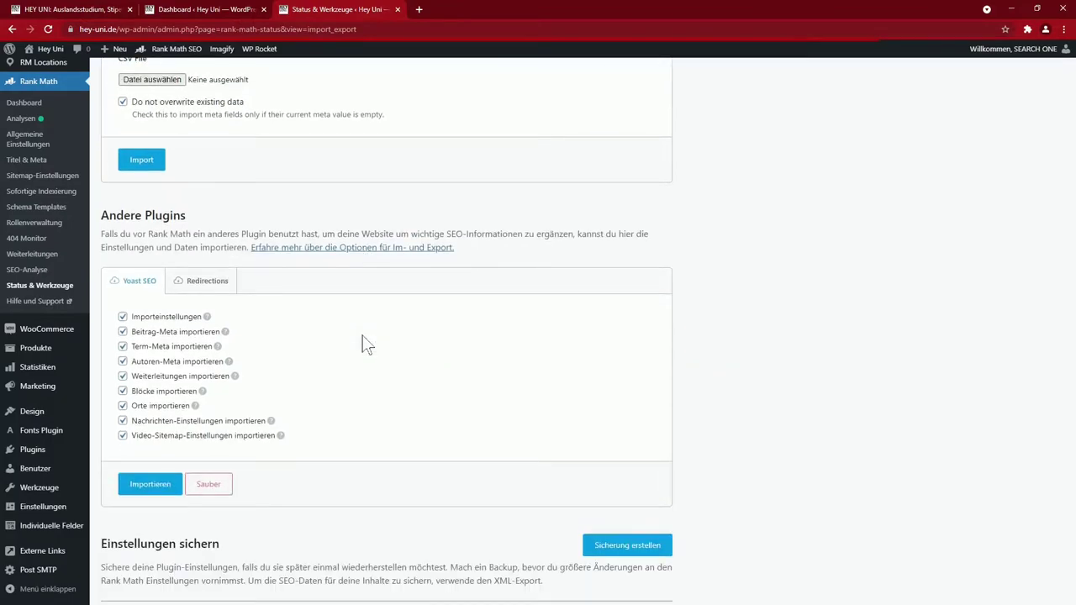
{"action": "left_click", "coordinate": [38, 105]}
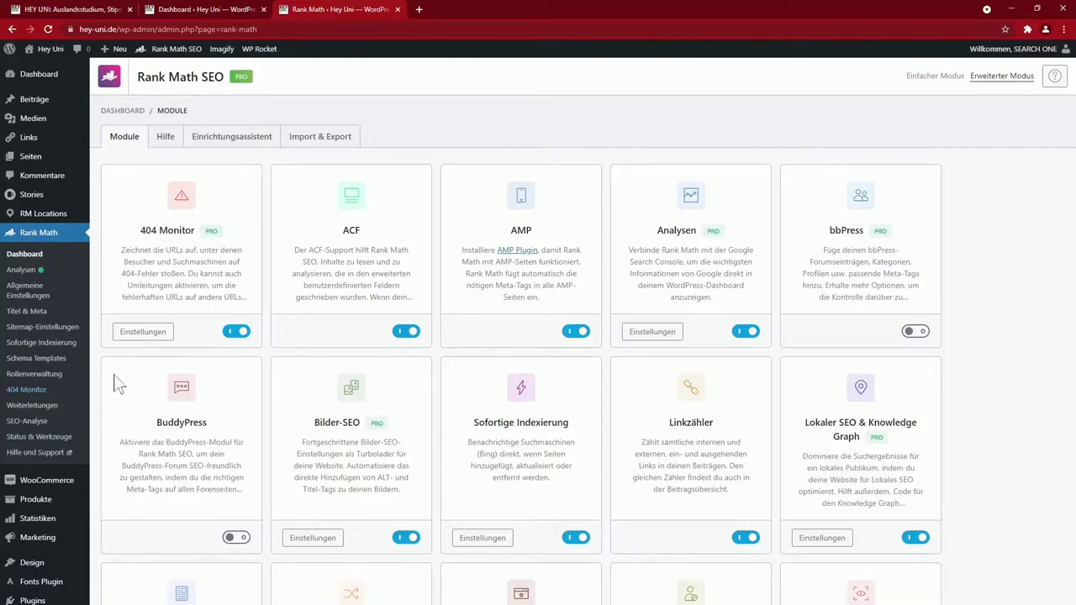
Review the 404 Monitor settings, including the mode, log limit, excluded paths and the option to ignore parameters
{"action": "left_click", "coordinate": [143, 332]}
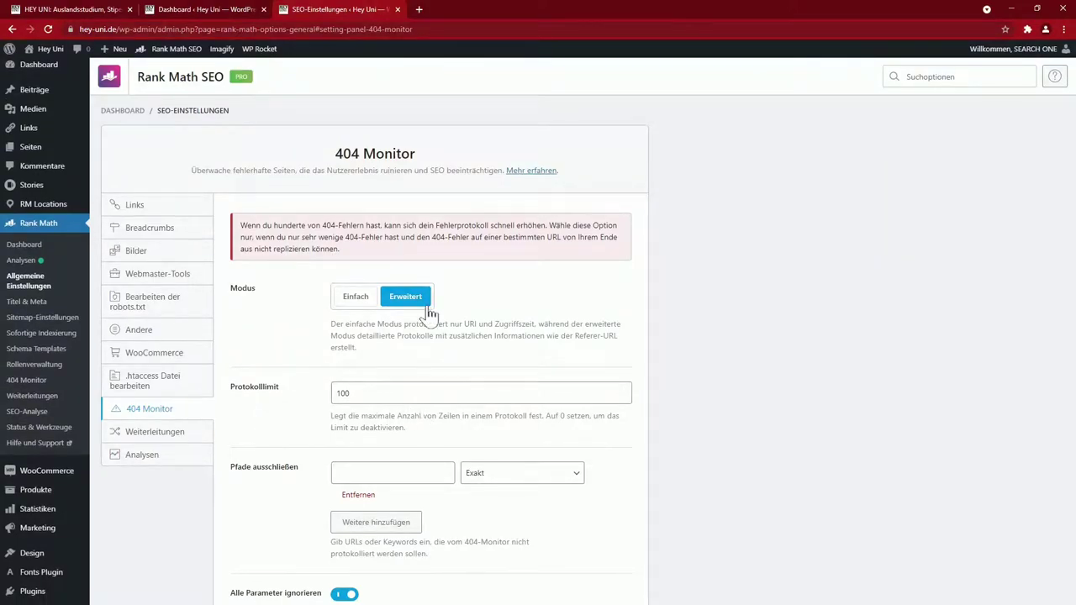
{"action": "left_click", "coordinate": [460, 395]}
{"action": "scroll", "coordinate": [553, 421], "scroll_direction": "down", "scroll_amount": 2}
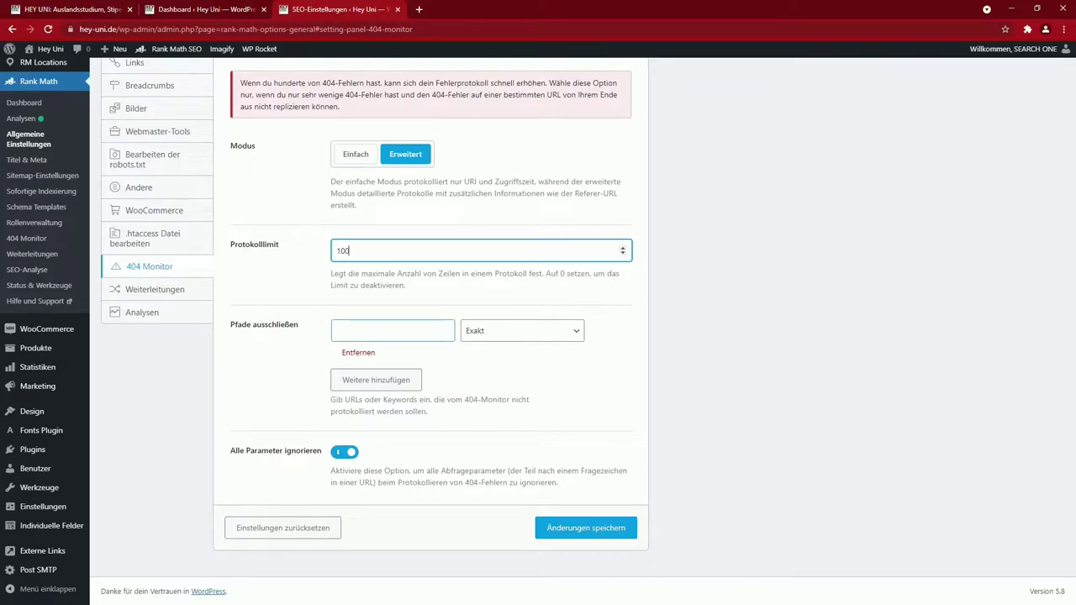
{"action": "left_click", "coordinate": [392, 330]}
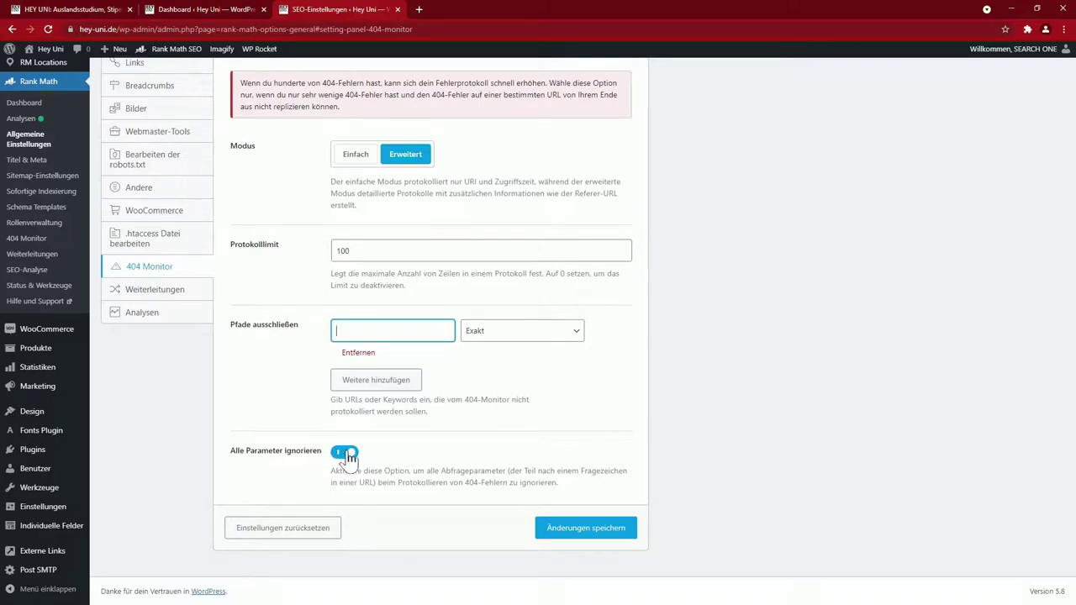
Examine the 404 log's broken entry under anbieter/ and compare it with the provider list page that refers to it
{"action": "left_click", "coordinate": [43, 241]}
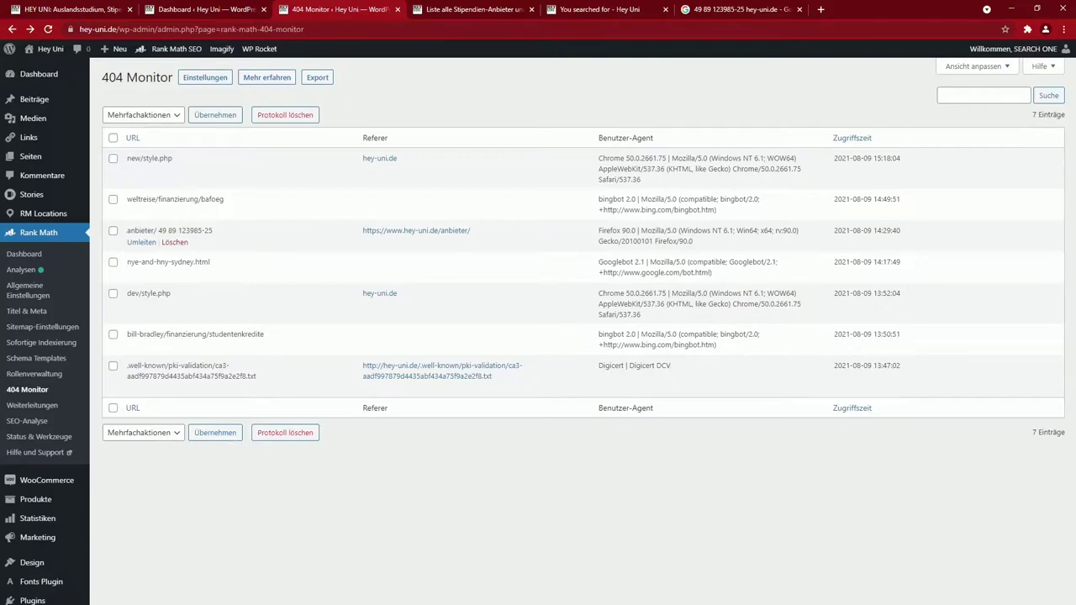
{"action": "left_click", "coordinate": [492, 9]}
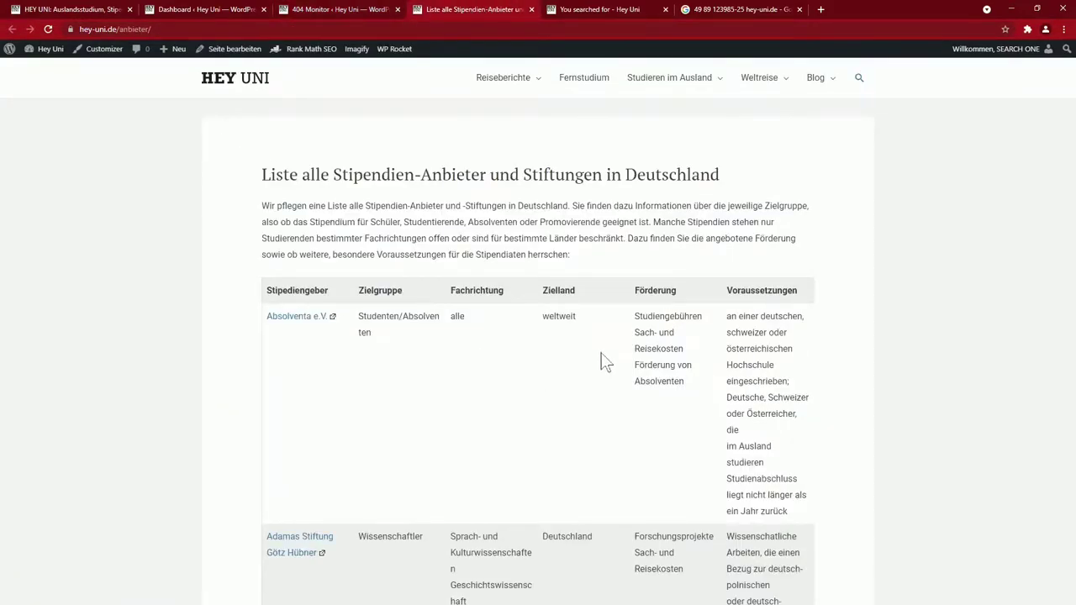
{"action": "scroll", "coordinate": [605, 353], "scroll_direction": "down", "scroll_amount": 4}
{"action": "scroll", "coordinate": [611, 340], "scroll_direction": "down", "scroll_amount": 15}
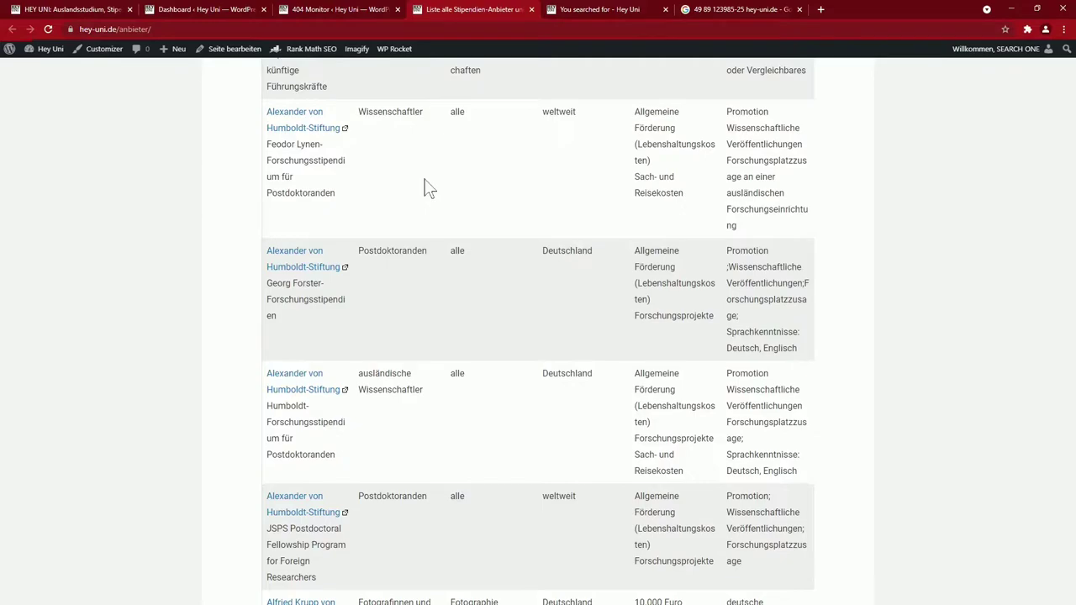
{"action": "key", "text": "ctrl+shift+Tab"}
{"action": "left_click_drag", "start_coordinate": [127, 230], "coordinate": [215, 232]}
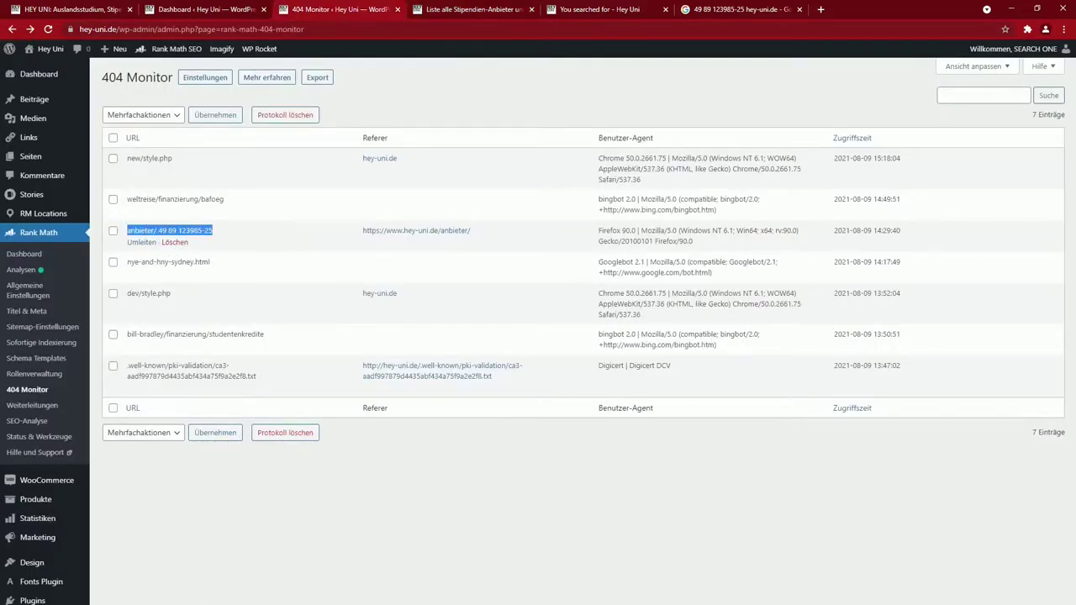
{"action": "left_click", "coordinate": [225, 242]}
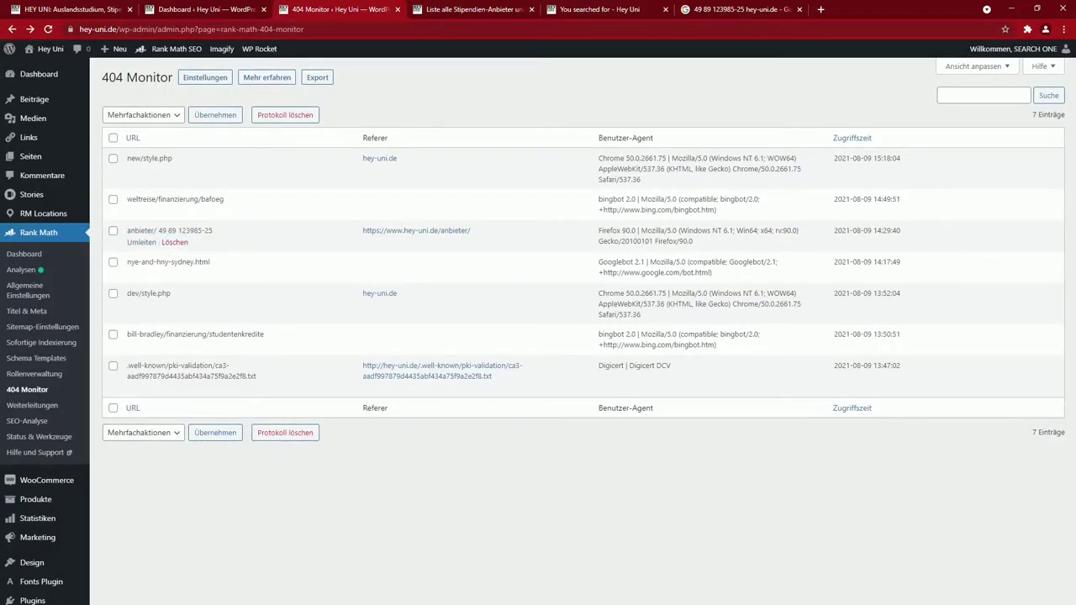
{"action": "left_click", "coordinate": [140, 243]}
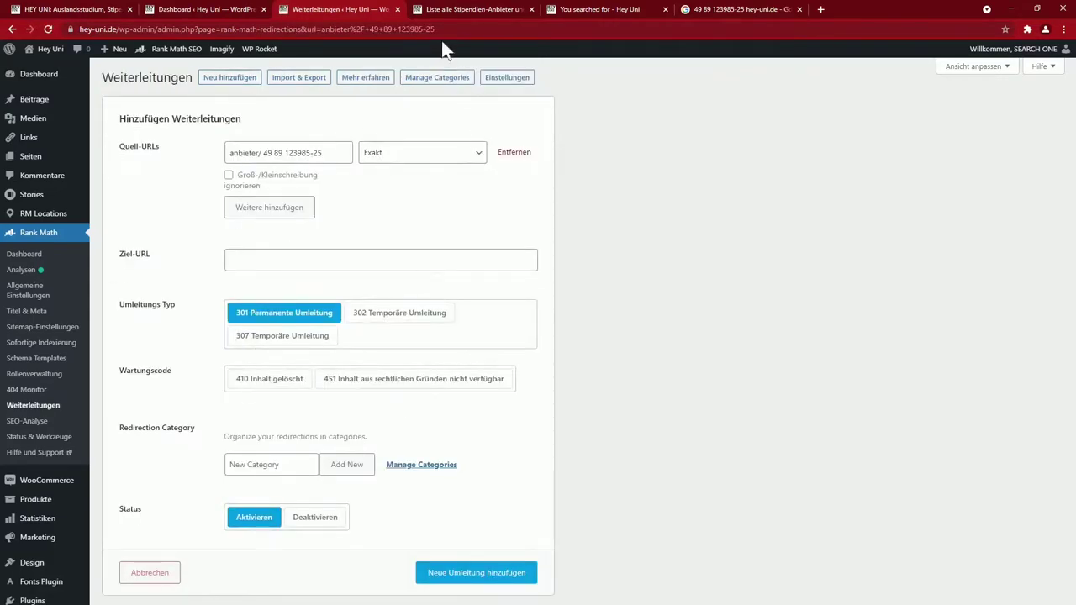
{"action": "left_click", "coordinate": [444, 11]}
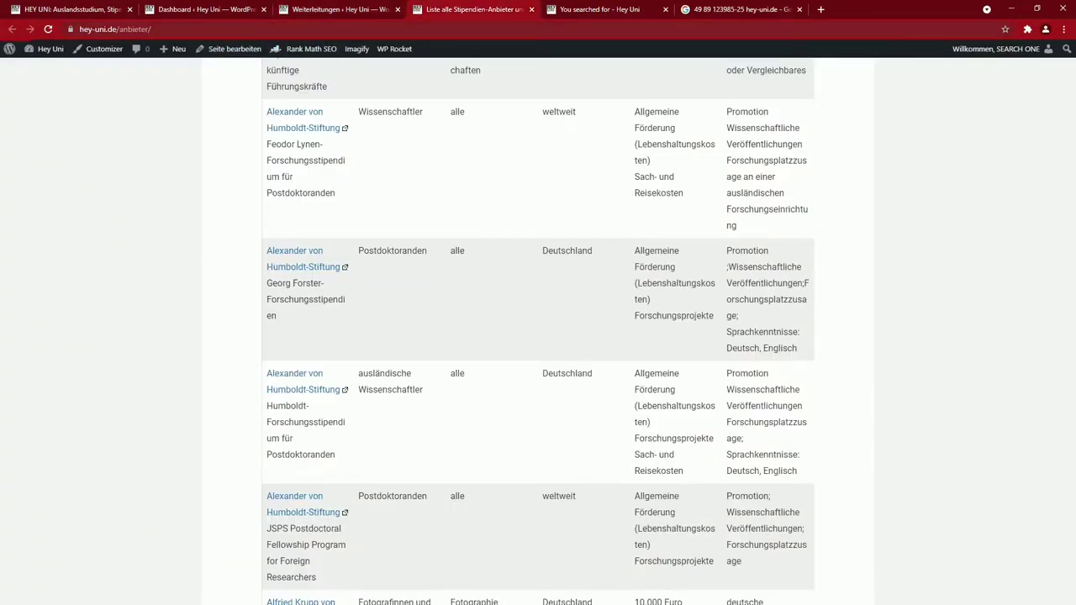
{"action": "left_click", "coordinate": [149, 29]}
{"action": "key", "text": "ctrl+c"}
{"action": "left_click", "coordinate": [329, 9]}
{"action": "left_click", "coordinate": [521, 260]}
{"action": "key", "text": "ctrl+v"}
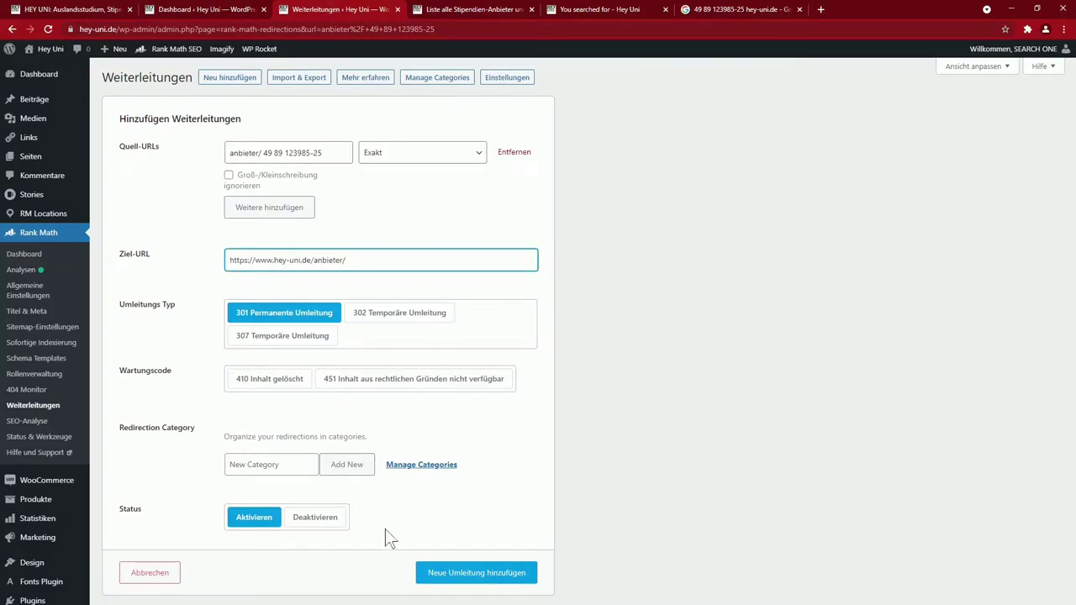
{"action": "left_click", "coordinate": [473, 576]}
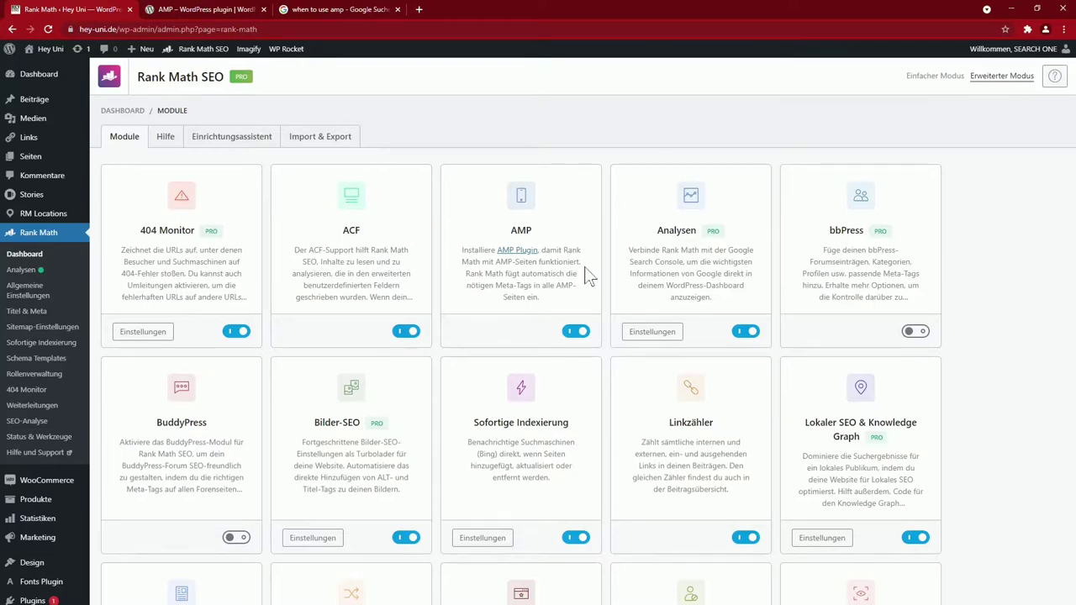
Check the Google results on when to use AMP and the AMP plugin's page on WordPress.org
{"action": "left_click", "coordinate": [327, 11]}
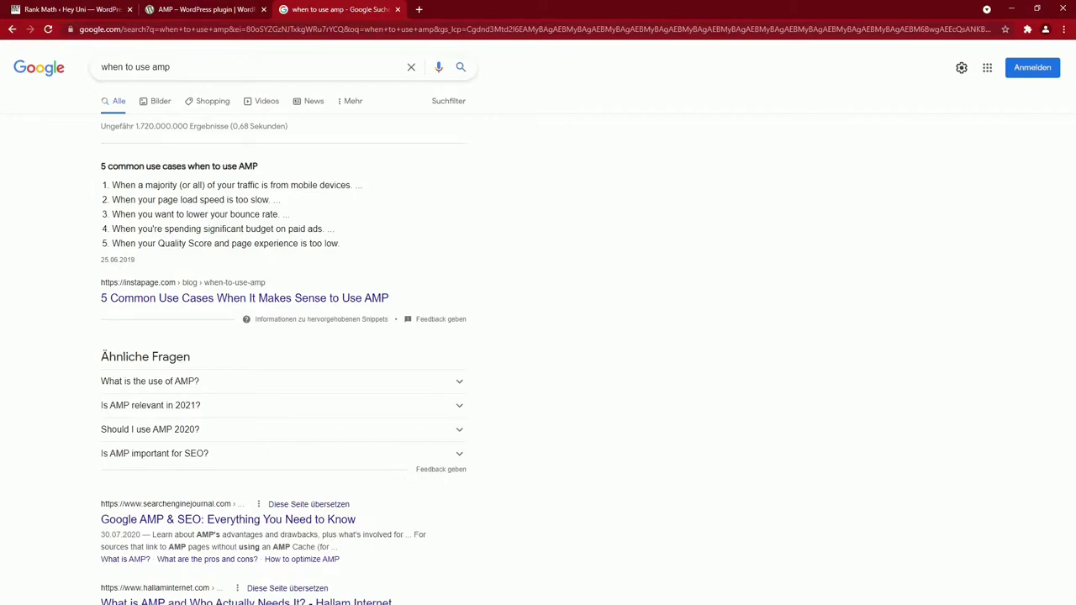
{"action": "left_click", "coordinate": [95, 12]}
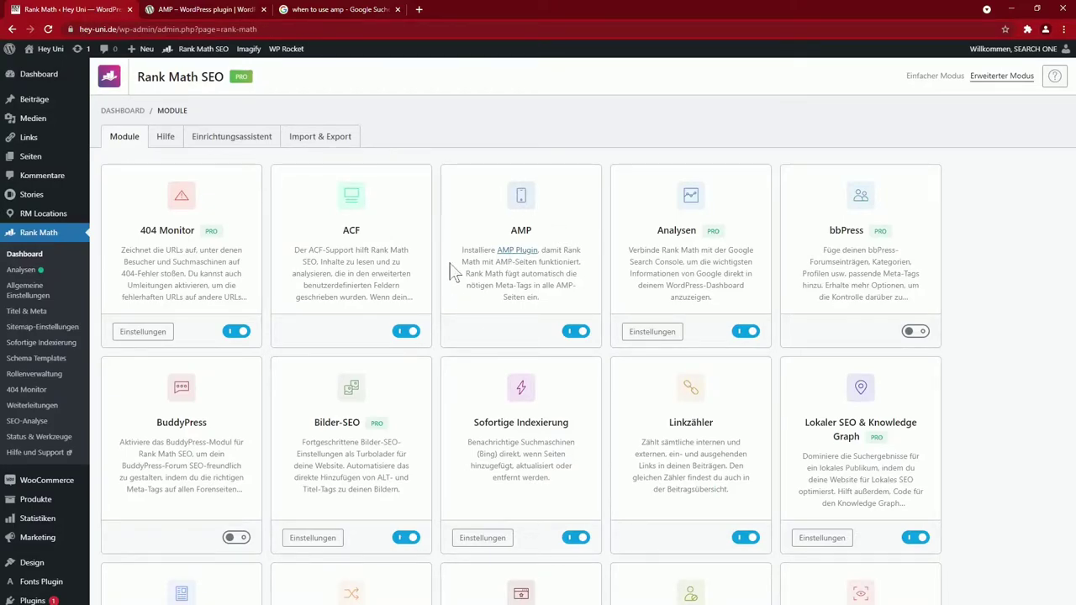
{"action": "left_click", "coordinate": [215, 11]}
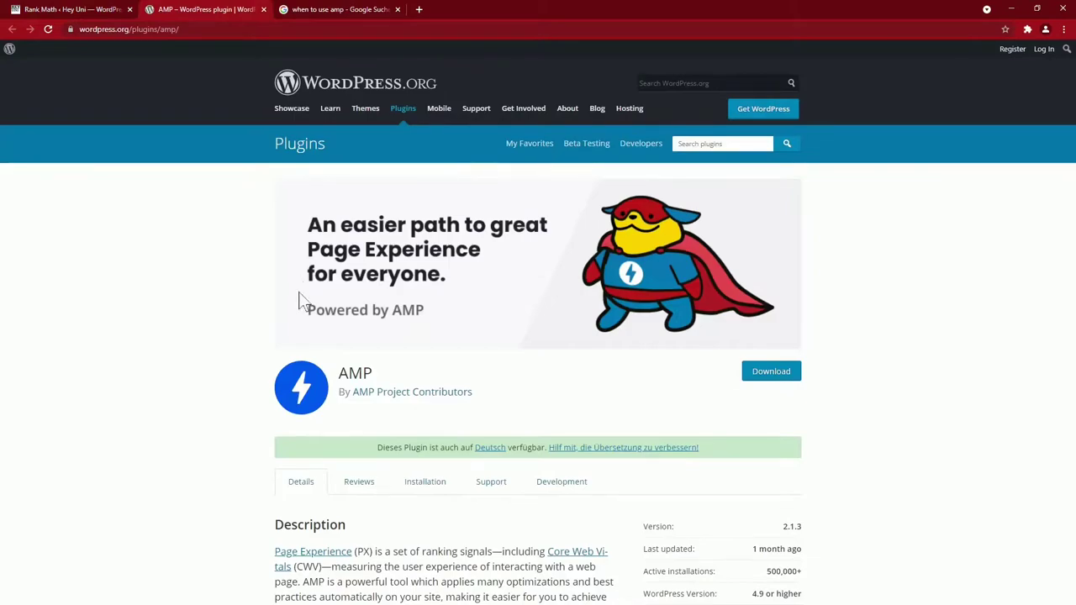
Activate the AMP plugin in the site's list of installed plugins
{"action": "left_click", "coordinate": [78, 15]}
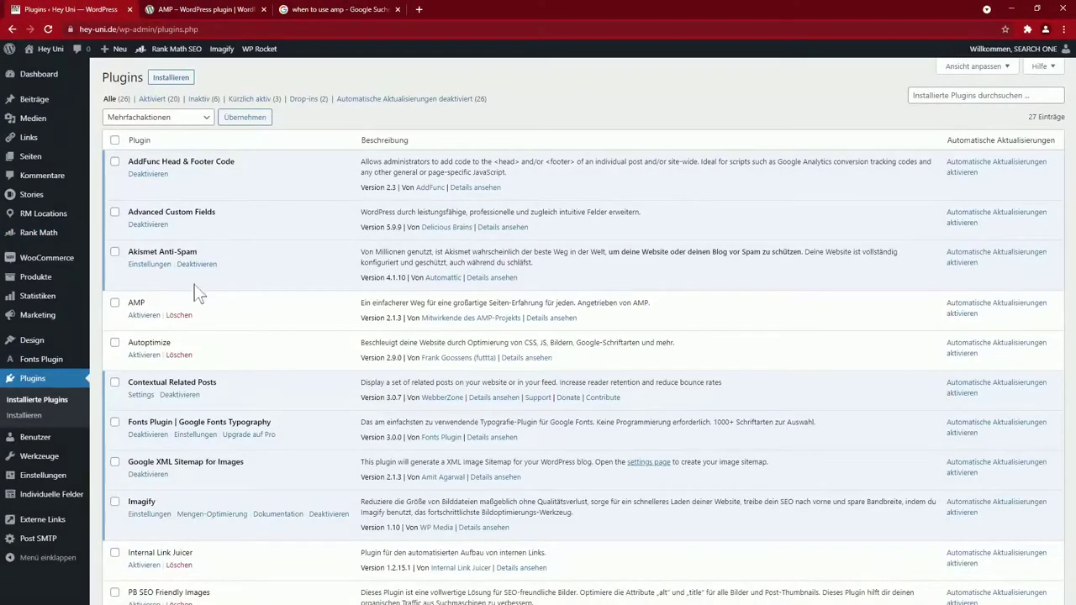
{"action": "left_click", "coordinate": [145, 317]}
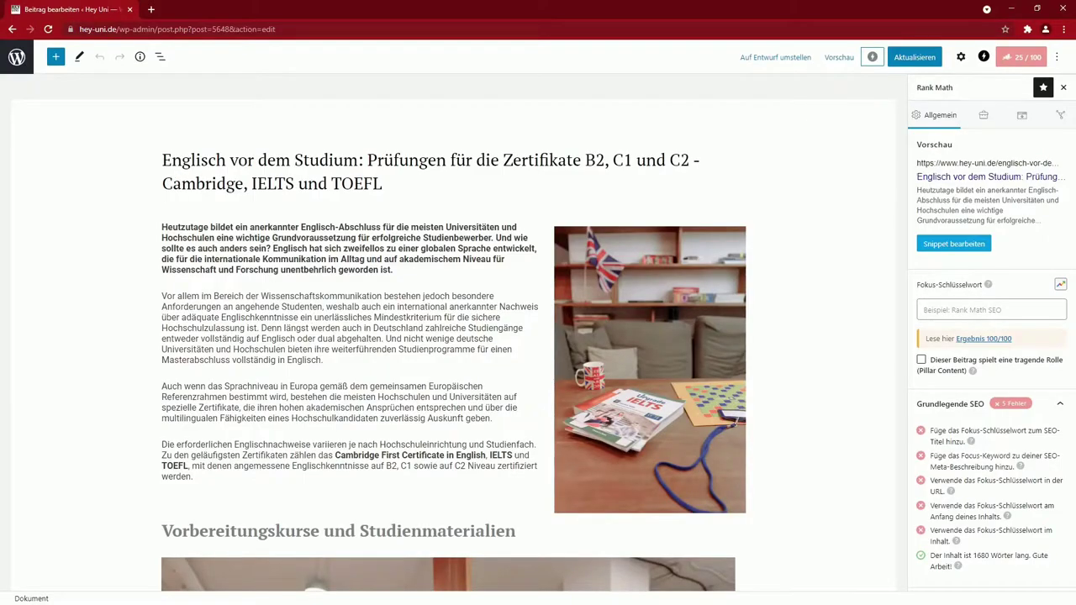
Review the list of AMP validation errors for the post about English exams before studying
{"action": "left_click", "coordinate": [986, 64]}
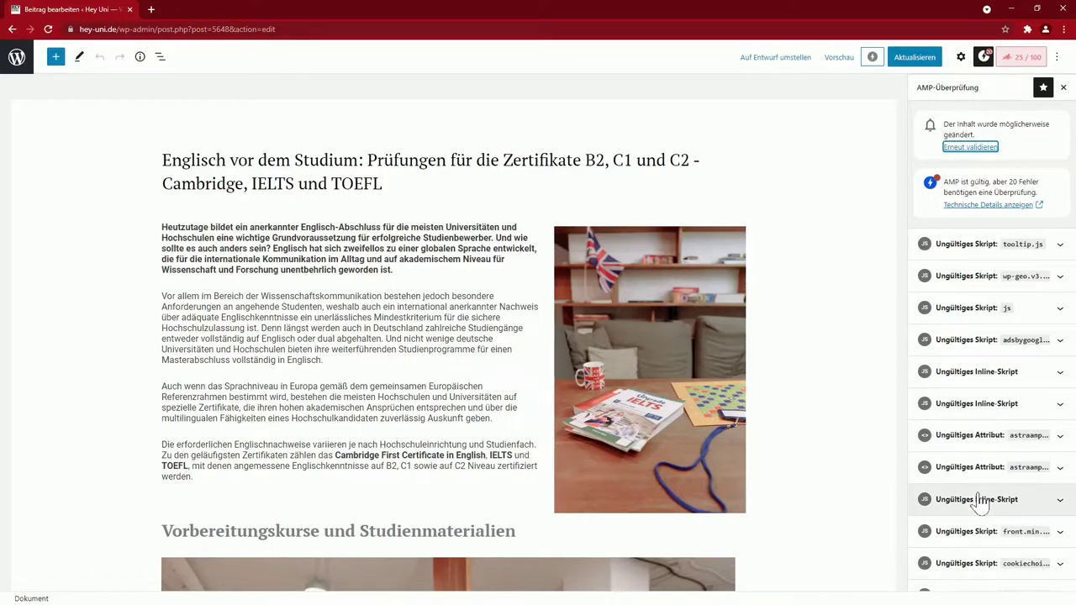
{"action": "scroll", "coordinate": [979, 502], "scroll_direction": "down", "scroll_amount": 5}
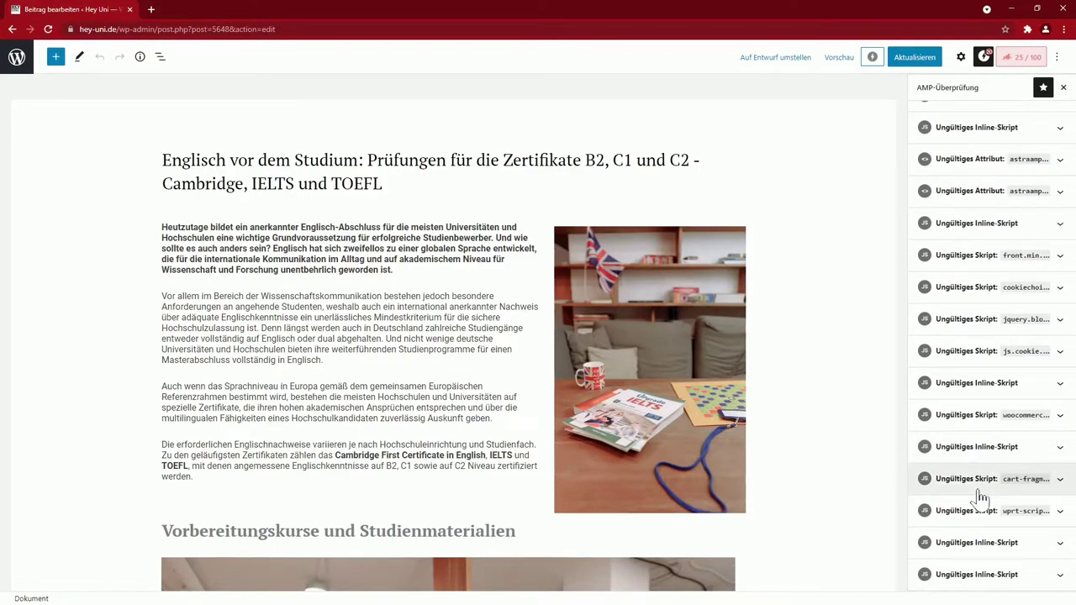
{"action": "scroll", "coordinate": [976, 407], "scroll_direction": "up", "scroll_amount": 5}
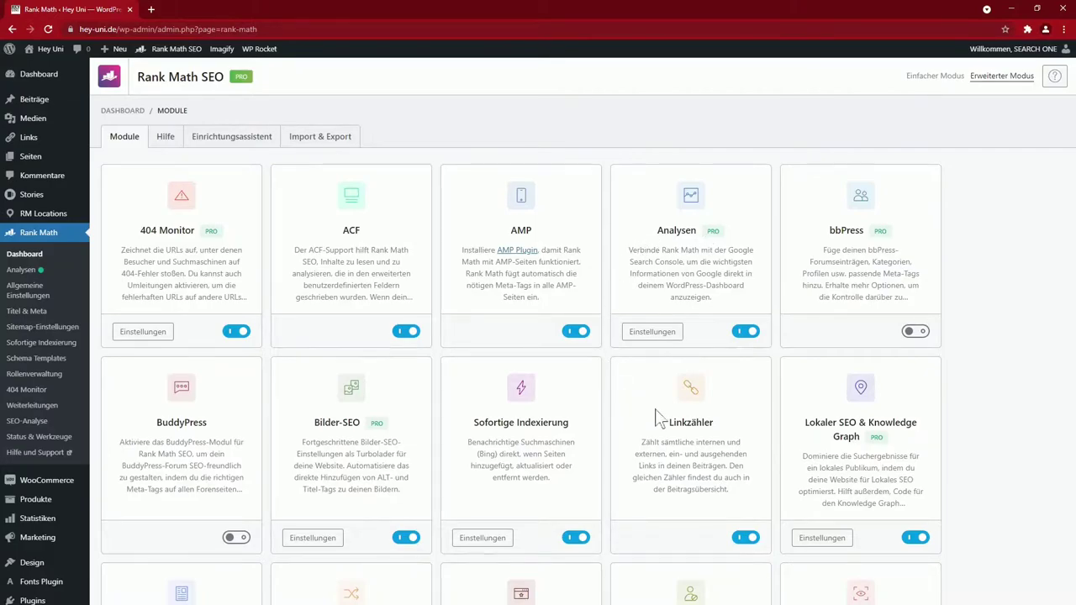
In the Analysen module's settings, set the country to Deutschland for both Search Console and Analysen
{"action": "scroll", "coordinate": [657, 412], "scroll_direction": "down", "scroll_amount": 5}
{"action": "scroll", "coordinate": [657, 411], "scroll_direction": "up", "scroll_amount": 5}
{"action": "left_click", "coordinate": [658, 332]}
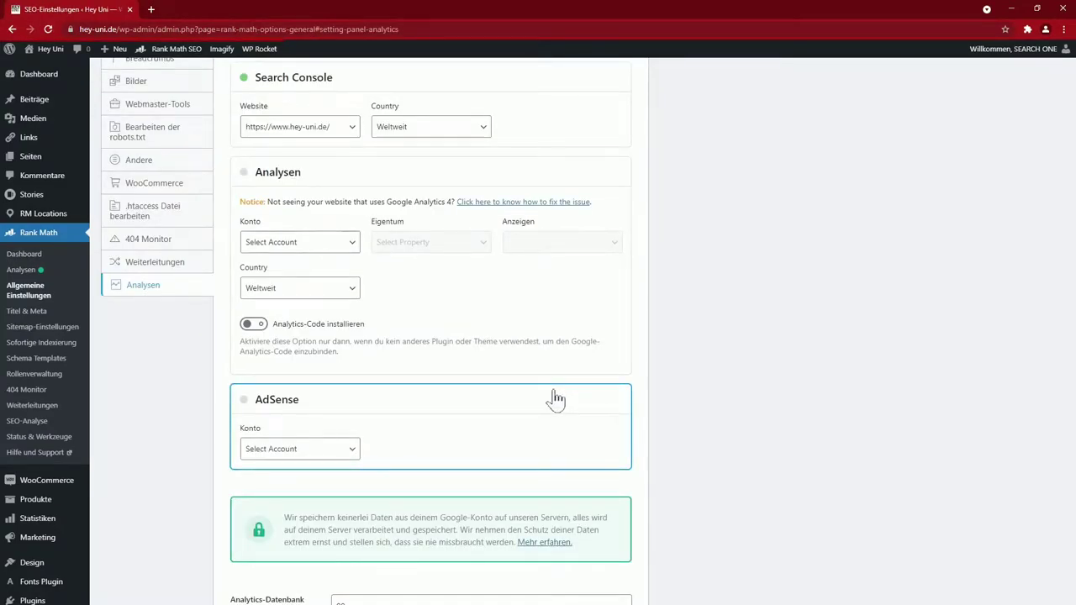
{"action": "scroll", "coordinate": [559, 398], "scroll_direction": "up", "scroll_amount": 2}
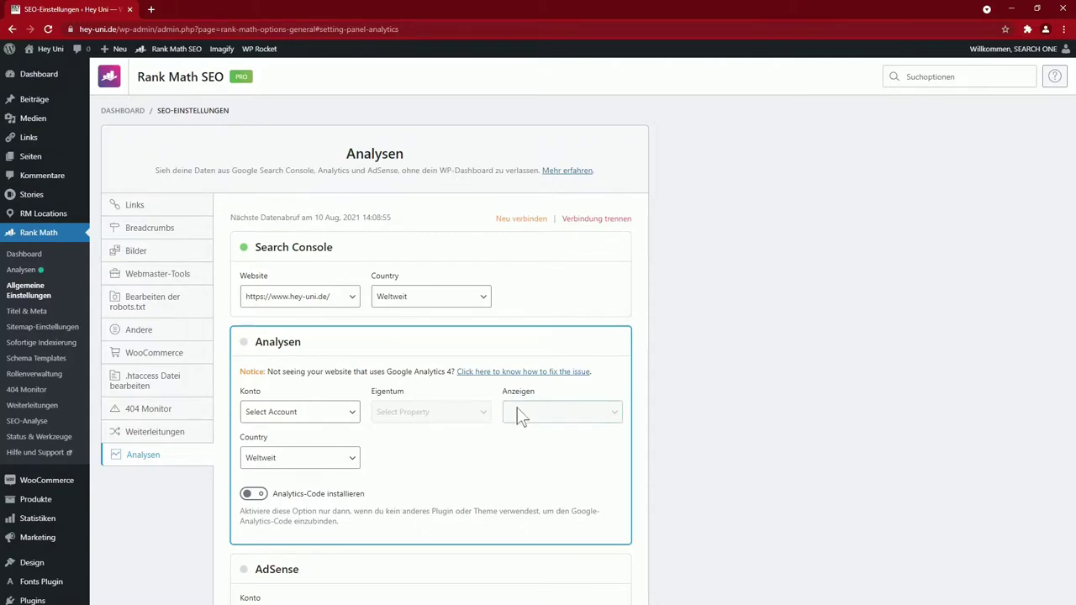
{"action": "scroll", "coordinate": [514, 417], "scroll_direction": "down", "scroll_amount": 2}
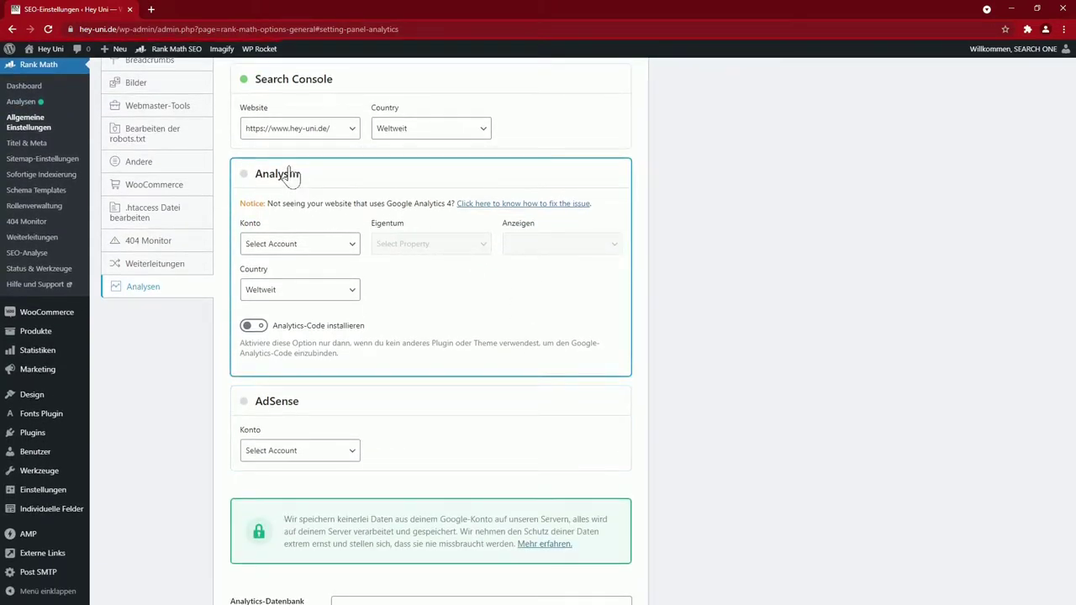
{"action": "left_click", "coordinate": [461, 133]}
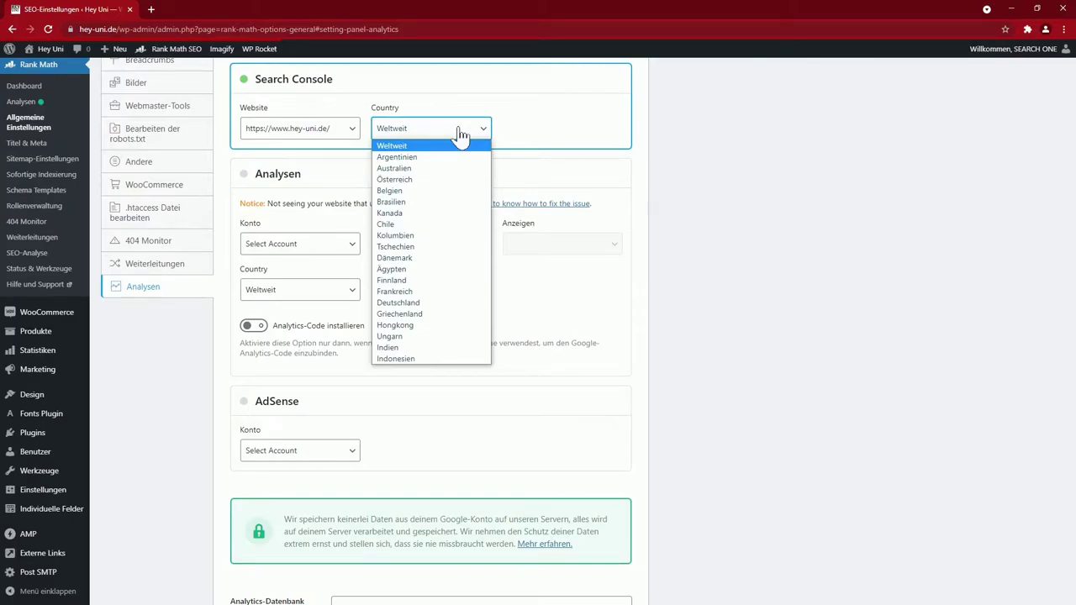
{"action": "left_click", "coordinate": [437, 303]}
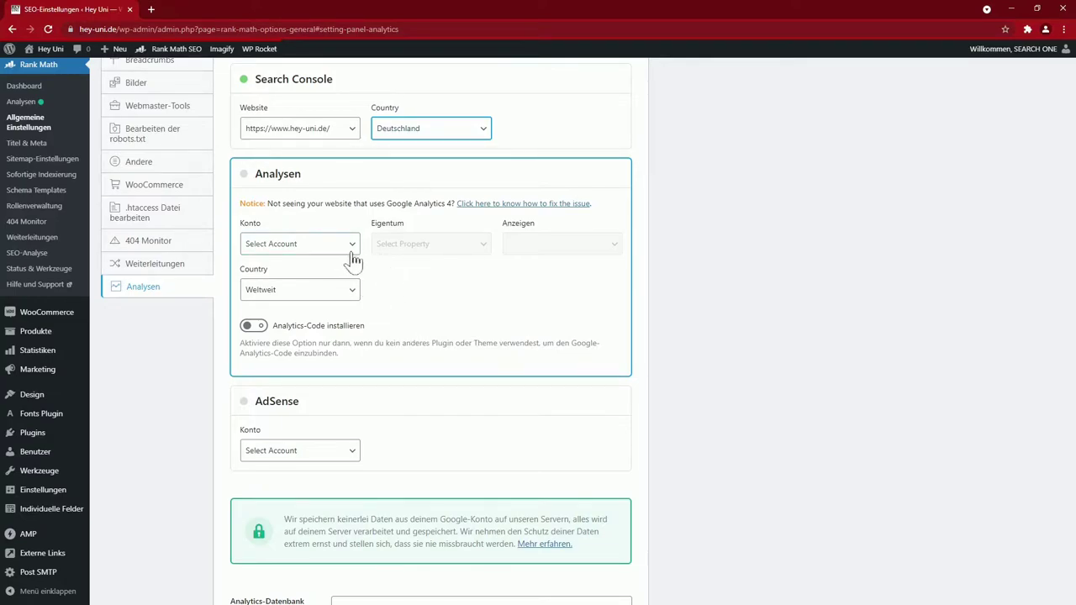
{"action": "left_click", "coordinate": [319, 289]}
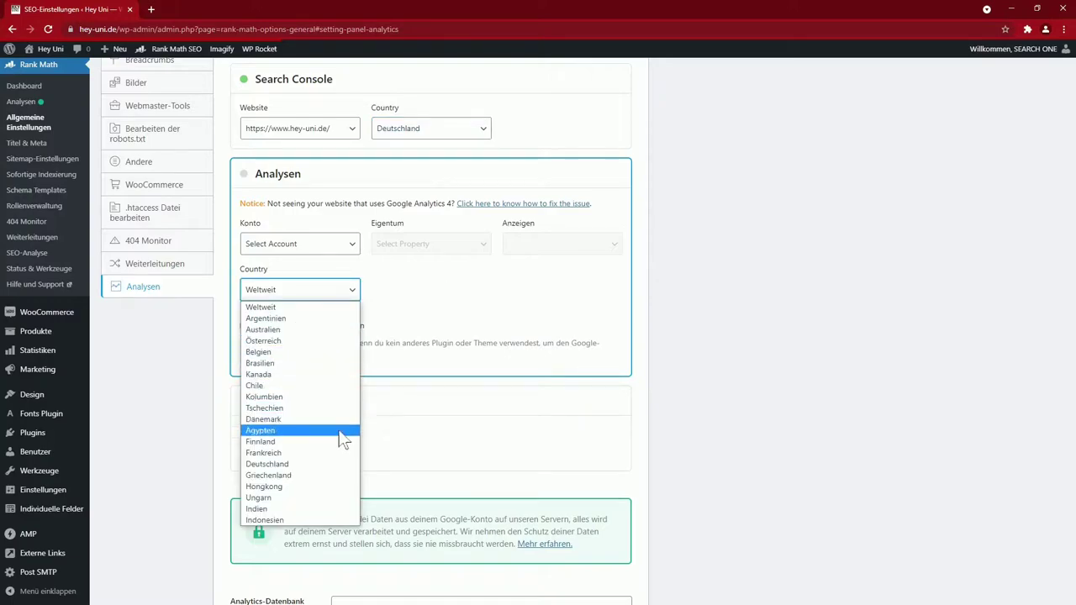
{"action": "left_click", "coordinate": [297, 467]}
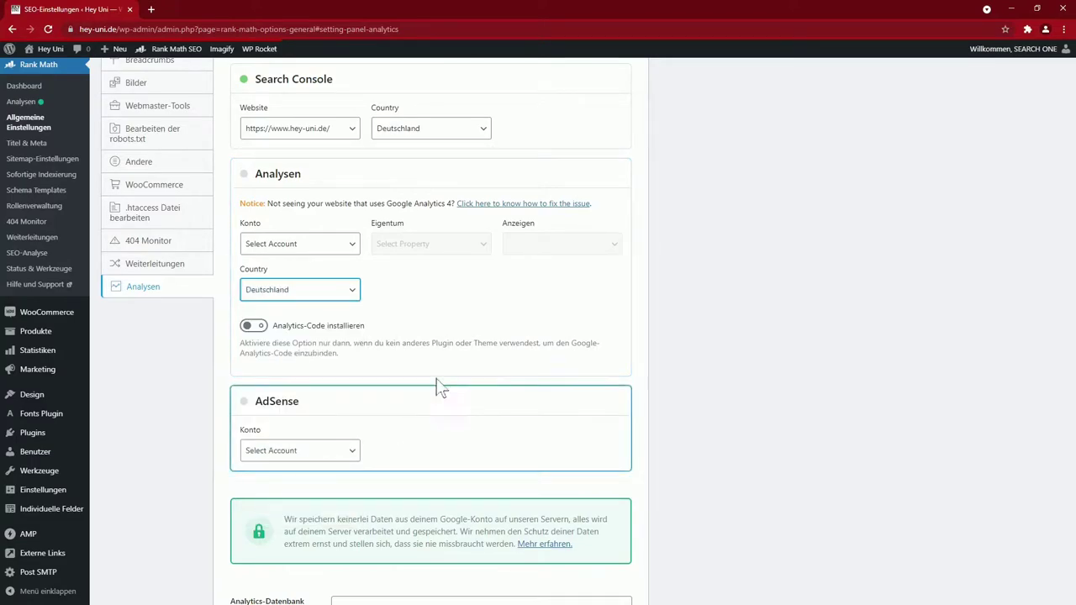
Review the AdSense, analytics database and e-mail report options, and save the analytics settings
{"action": "scroll", "coordinate": [429, 378], "scroll_direction": "down", "scroll_amount": 3}
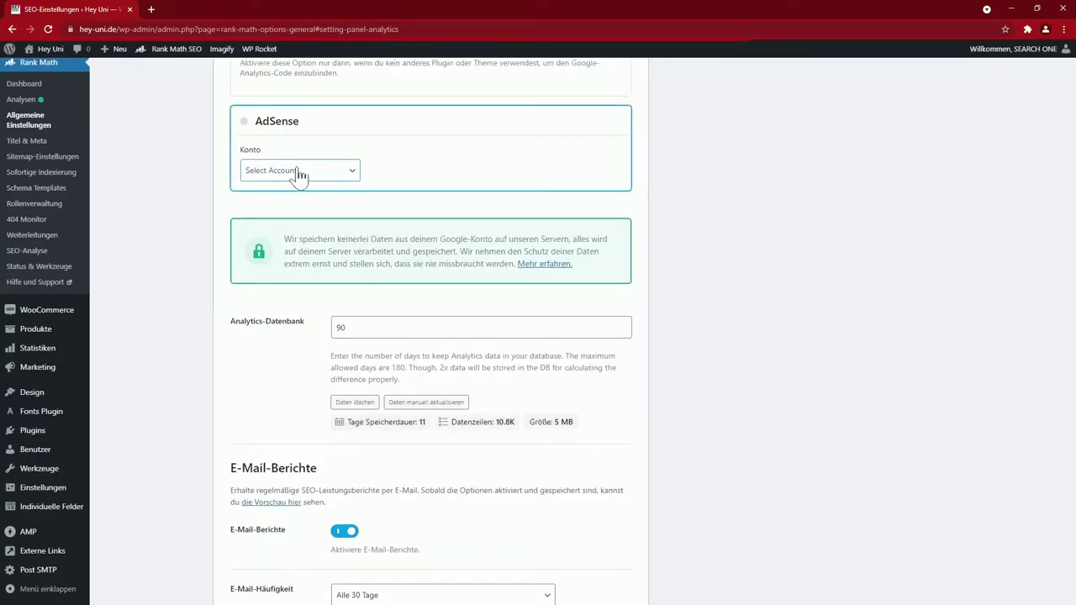
{"action": "scroll", "coordinate": [521, 479], "scroll_direction": "down", "scroll_amount": 3}
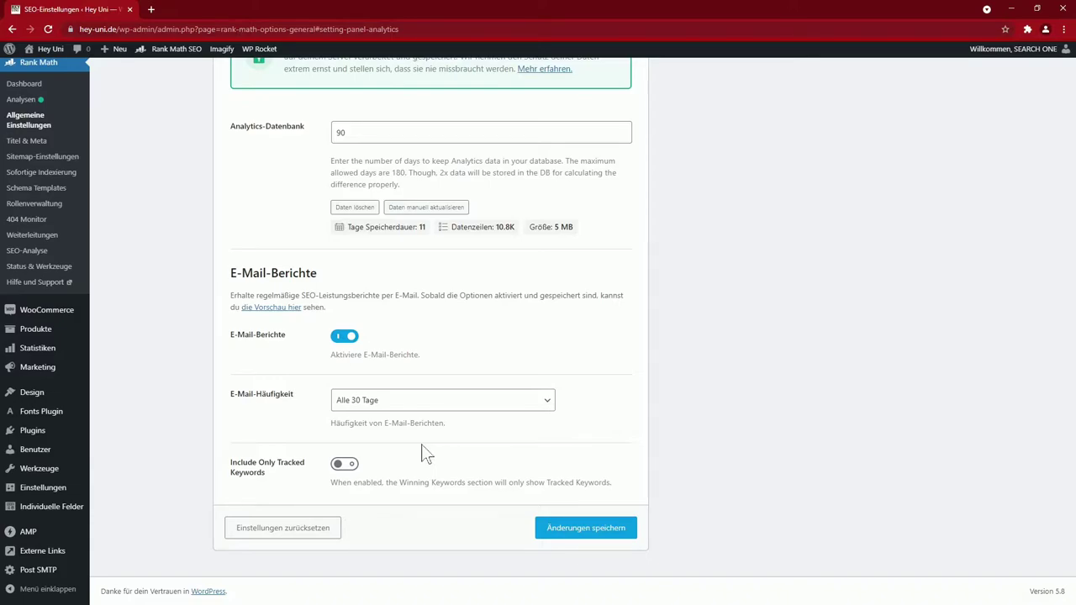
{"action": "left_click", "coordinate": [585, 531]}
Look through the Rank Math analytics dashboard, including the all and tracked keywords, keyword positions and top five winning posts
{"action": "left_click", "coordinate": [22, 99]}
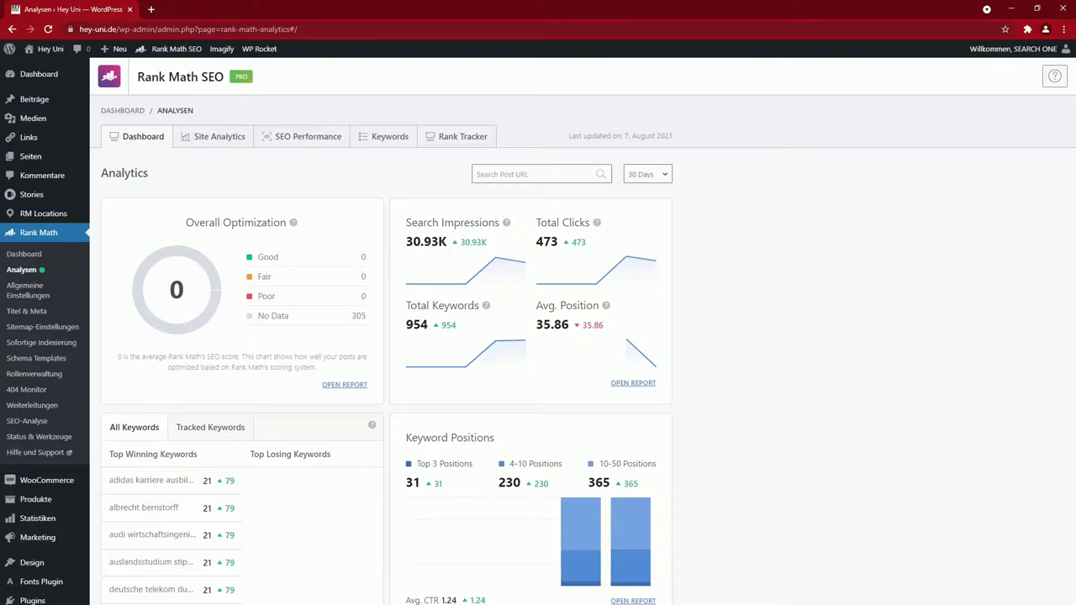
{"action": "scroll", "coordinate": [518, 237], "scroll_direction": "down", "scroll_amount": 3}
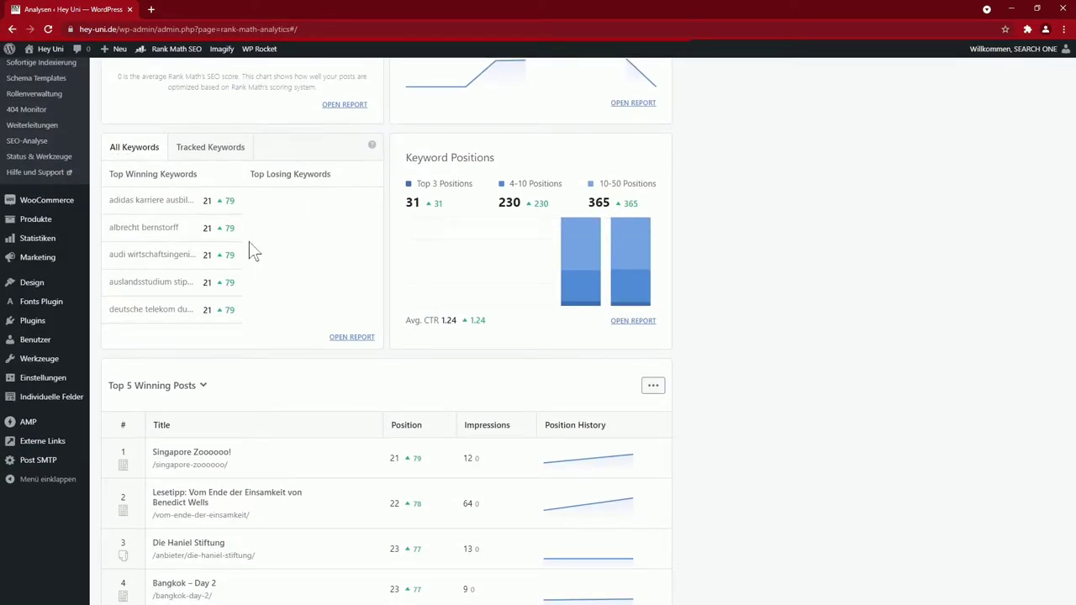
{"action": "left_click", "coordinate": [212, 148]}
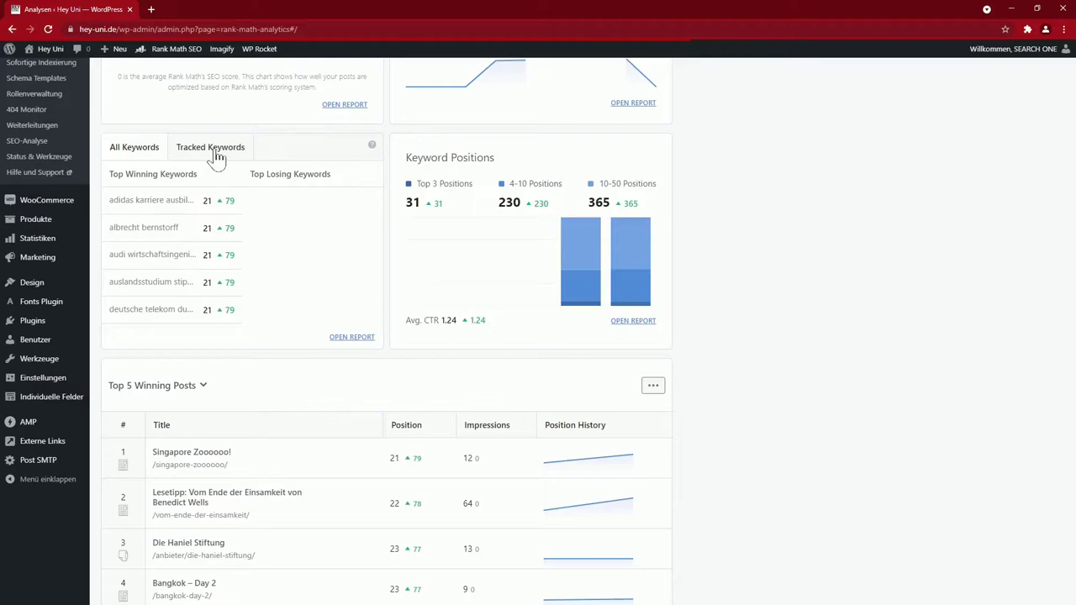
{"action": "left_click", "coordinate": [124, 153]}
{"action": "scroll", "coordinate": [269, 289], "scroll_direction": "down", "scroll_amount": 3}
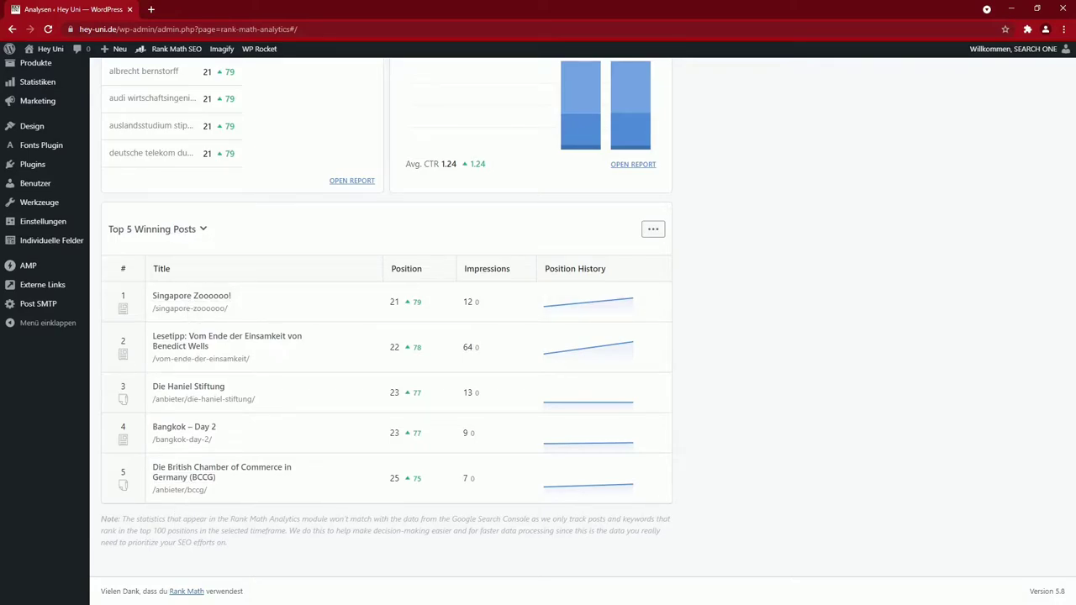
Look through the view choices for the top winning posts and examine the Site Analytics scores and content list
{"action": "left_click", "coordinate": [202, 230]}
{"action": "left_click", "coordinate": [192, 309]}
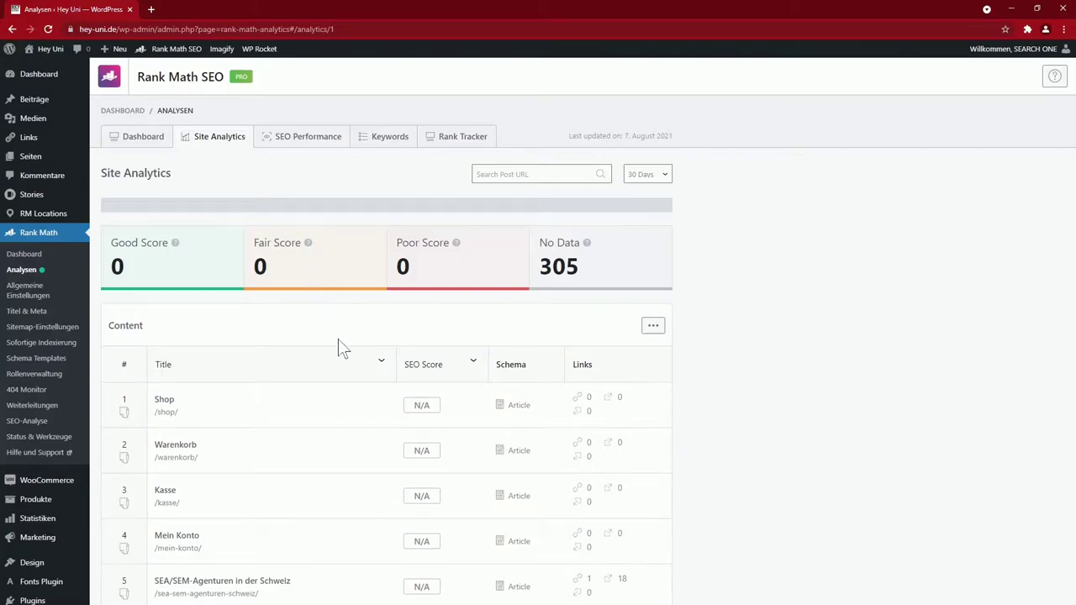
{"action": "scroll", "coordinate": [355, 384], "scroll_direction": "down", "scroll_amount": 9}
{"action": "scroll", "coordinate": [356, 384], "scroll_direction": "down", "scroll_amount": 10}
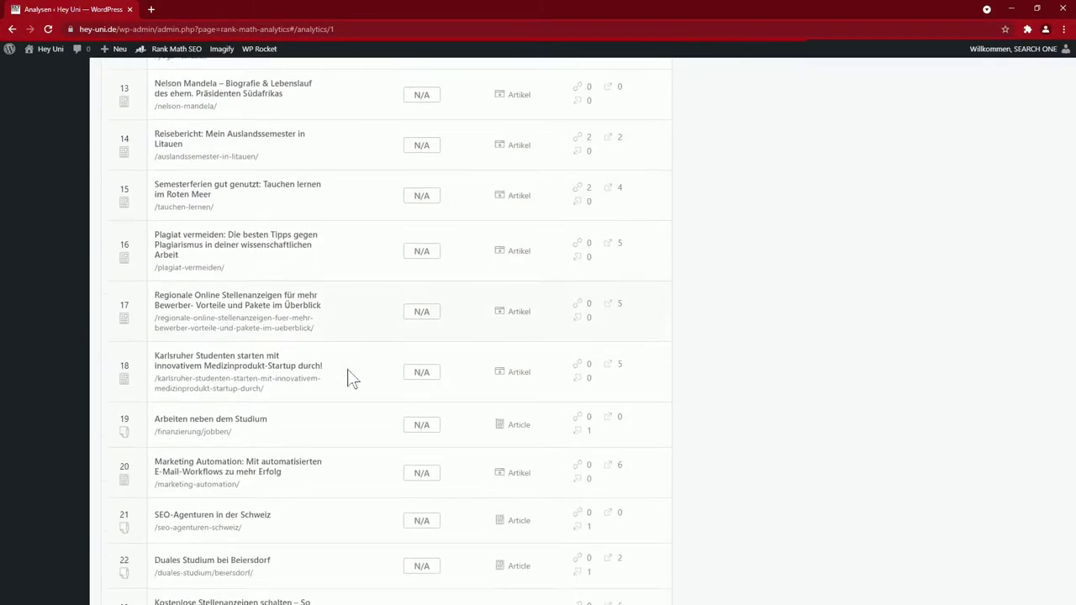
Examine the SEO Performance report, including its metrics graph, top five winning posts and content list
{"action": "left_click", "coordinate": [298, 144]}
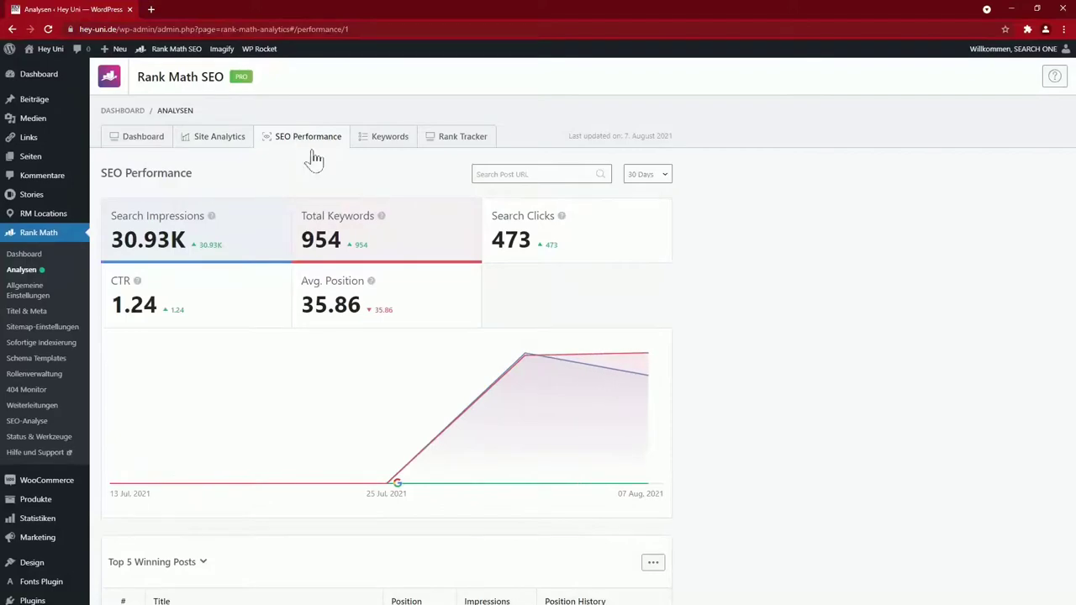
{"action": "scroll", "coordinate": [720, 354], "scroll_direction": "down", "scroll_amount": 2}
{"action": "scroll", "coordinate": [719, 354], "scroll_direction": "down", "scroll_amount": 9}
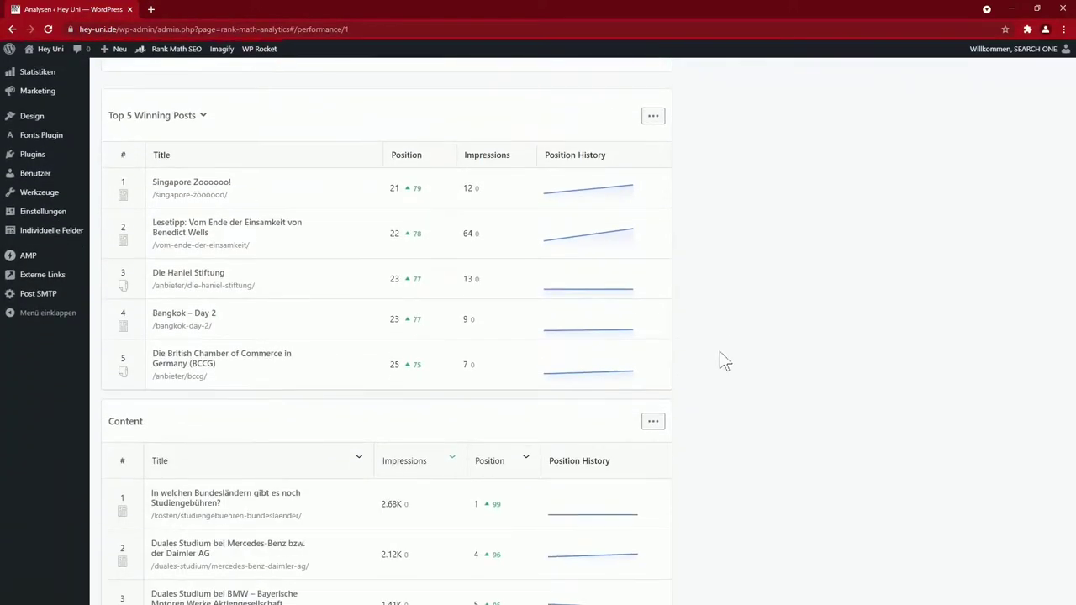
{"action": "scroll", "coordinate": [724, 362], "scroll_direction": "down", "scroll_amount": 2}
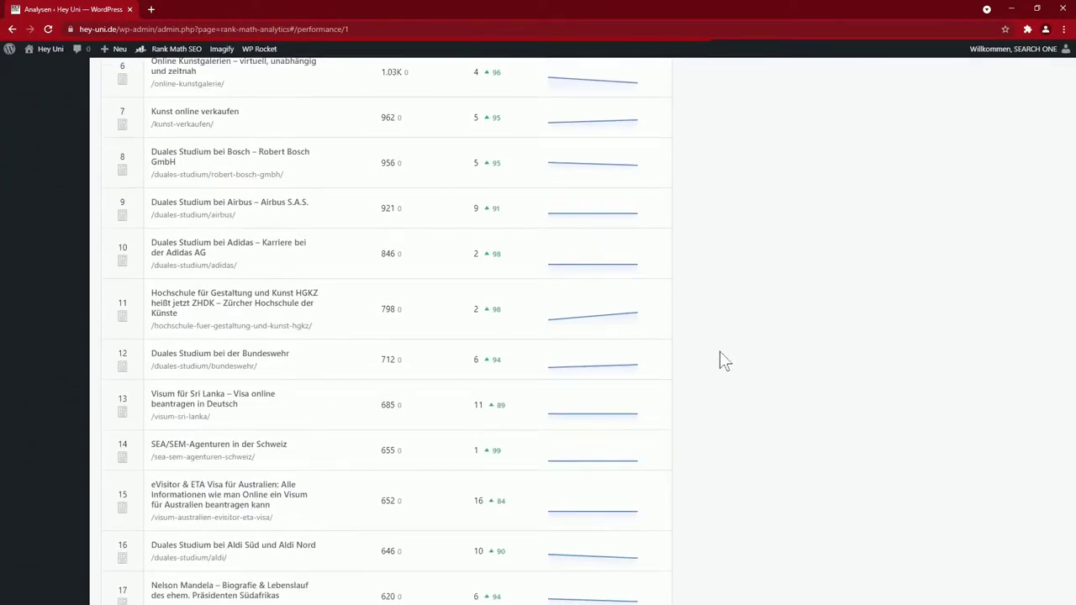
{"action": "scroll", "coordinate": [724, 362], "scroll_direction": "down", "scroll_amount": 7}
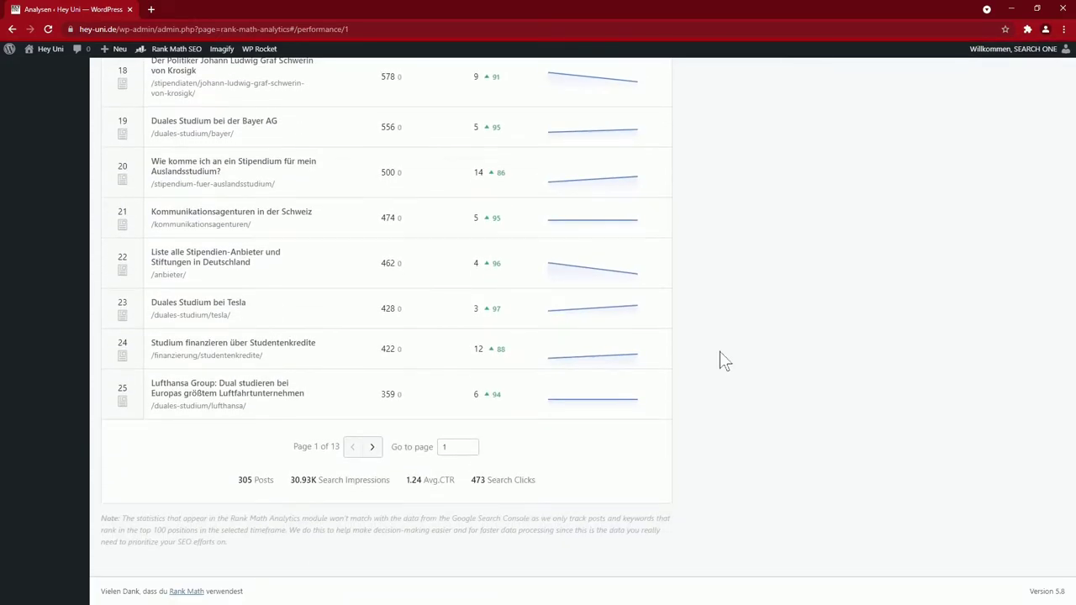
{"action": "key", "text": "Home"}
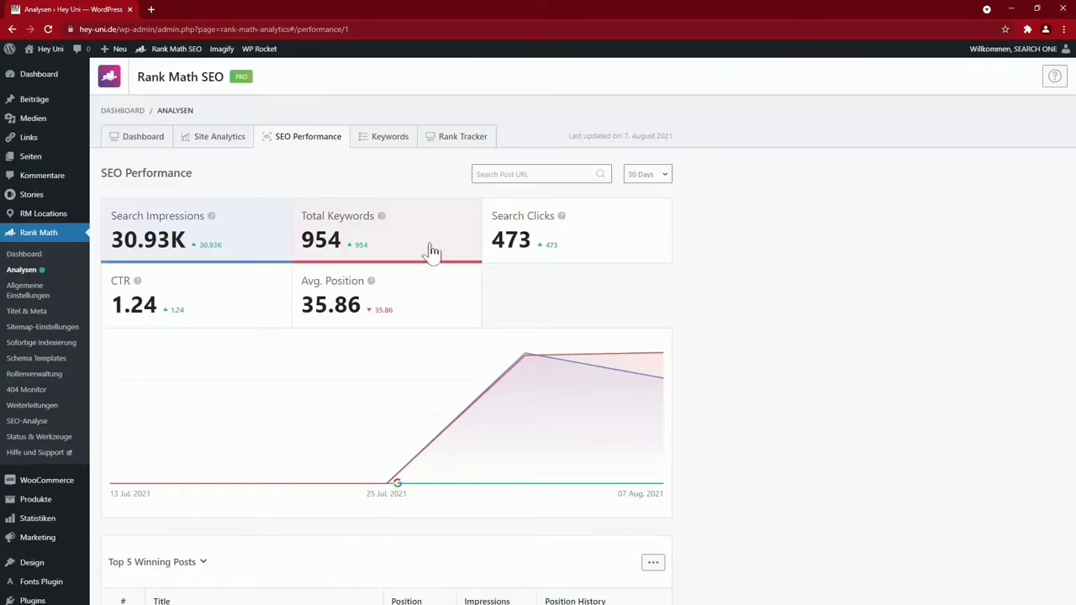
Examine the Keywords report, covering the position distribution, top keywords and the impressions, clicks and positions of the remaining keywords
{"action": "left_click", "coordinate": [389, 139]}
{"action": "scroll", "coordinate": [420, 271], "scroll_direction": "down", "scroll_amount": 3}
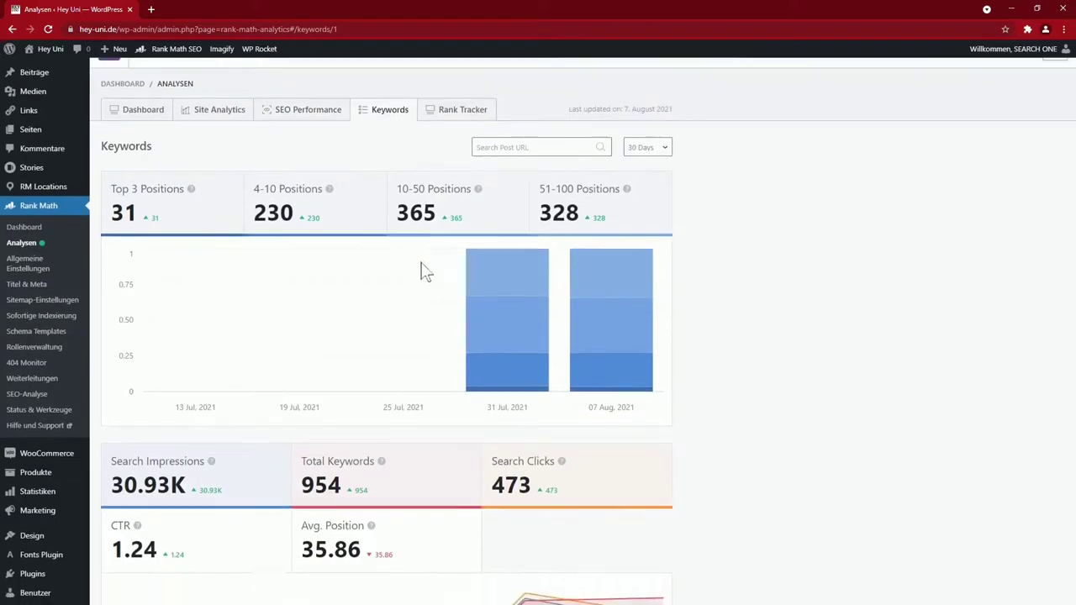
{"action": "scroll", "coordinate": [424, 271], "scroll_direction": "down", "scroll_amount": 5}
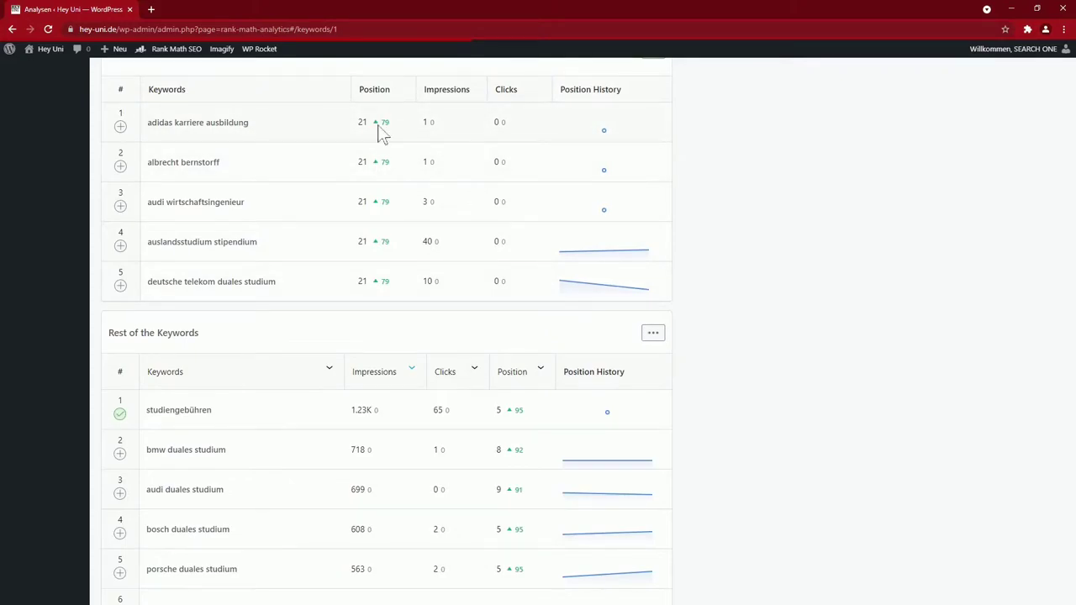
{"action": "scroll", "coordinate": [337, 210], "scroll_direction": "down", "scroll_amount": 2}
{"action": "scroll", "coordinate": [353, 408], "scroll_direction": "down", "scroll_amount": 2}
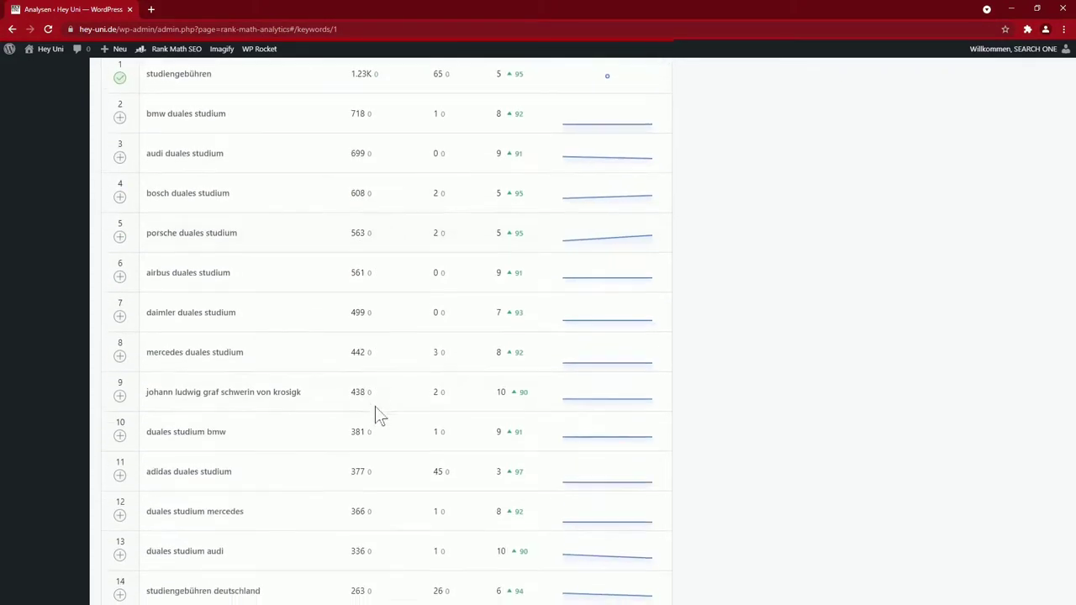
{"action": "scroll", "coordinate": [377, 404], "scroll_direction": "up", "scroll_amount": 1}
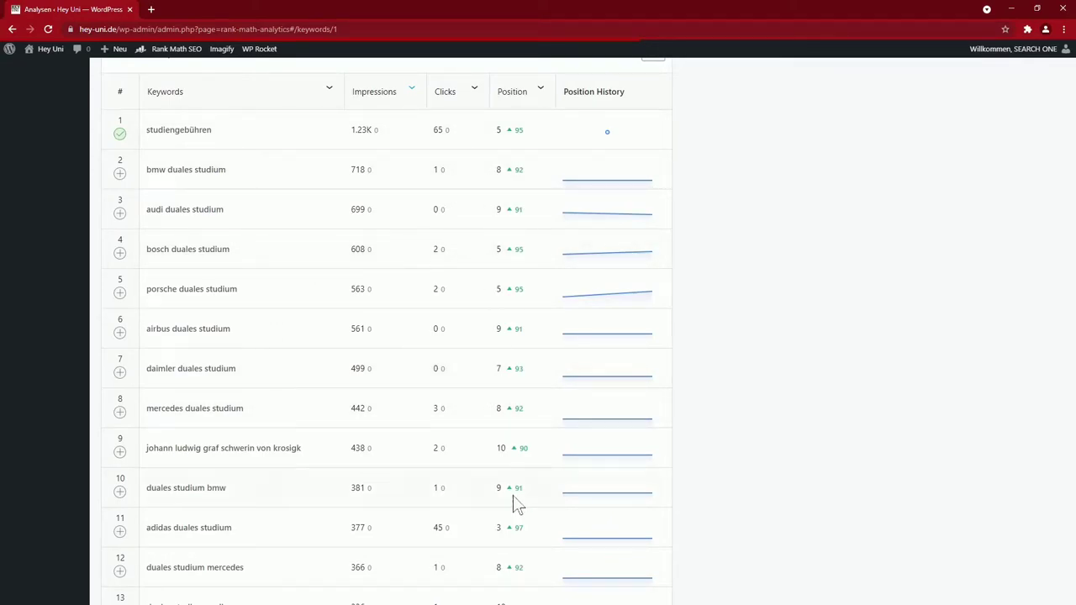
{"action": "scroll", "coordinate": [505, 378], "scroll_direction": "down", "scroll_amount": 5}
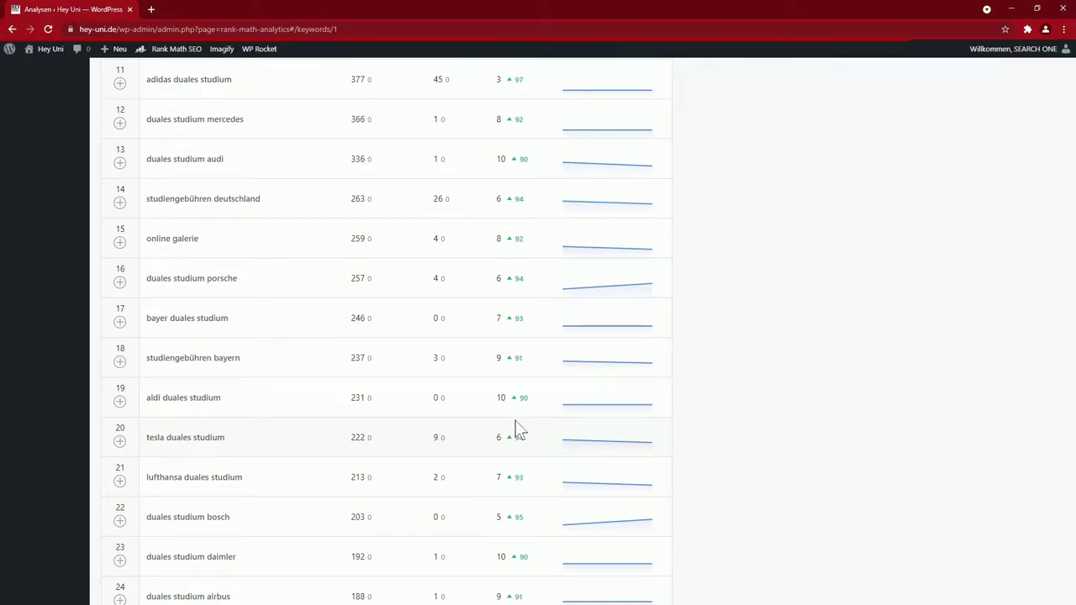
Add the keyword "duales studium porsche" to the tracked keywords and open the Rank Tracker
{"action": "left_click", "coordinate": [120, 283]}
{"action": "scroll", "coordinate": [396, 432], "scroll_direction": "up", "scroll_amount": 15}
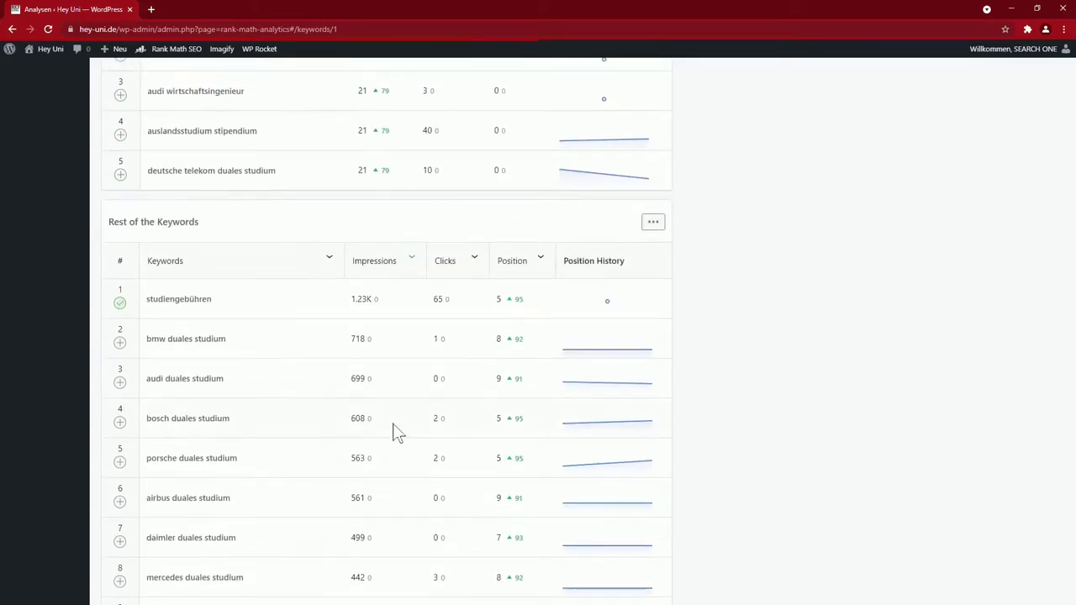
{"action": "left_click", "coordinate": [452, 141]}
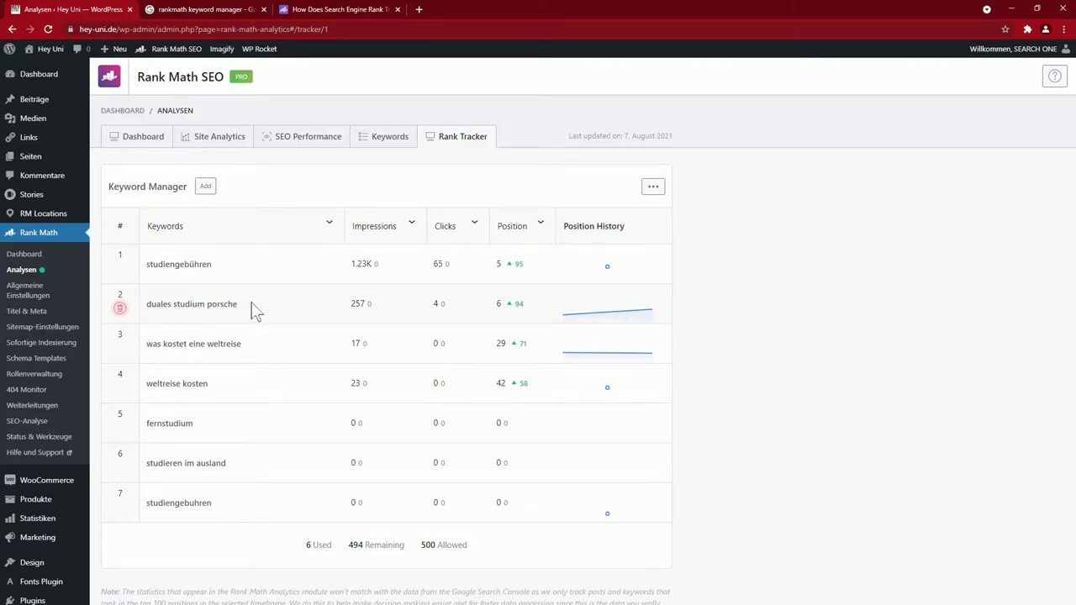
Add the keyword "duales studium" to the Keyword Manager and save it
{"action": "left_click", "coordinate": [205, 188]}
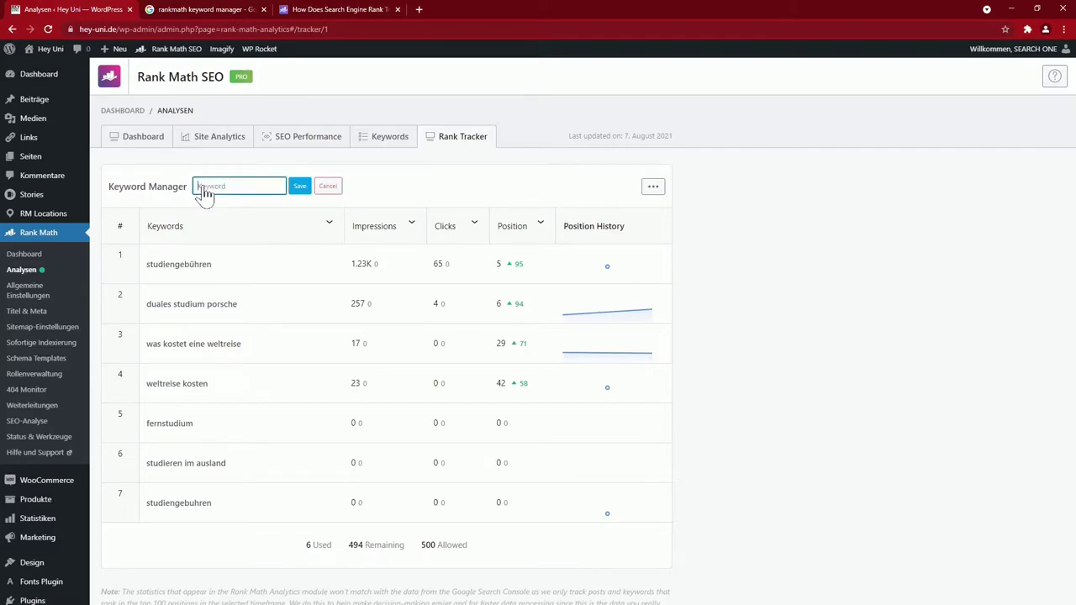
{"action": "type", "text": "duales studium"}
{"action": "type", "text": ","}
{"action": "left_click", "coordinate": [300, 186]}
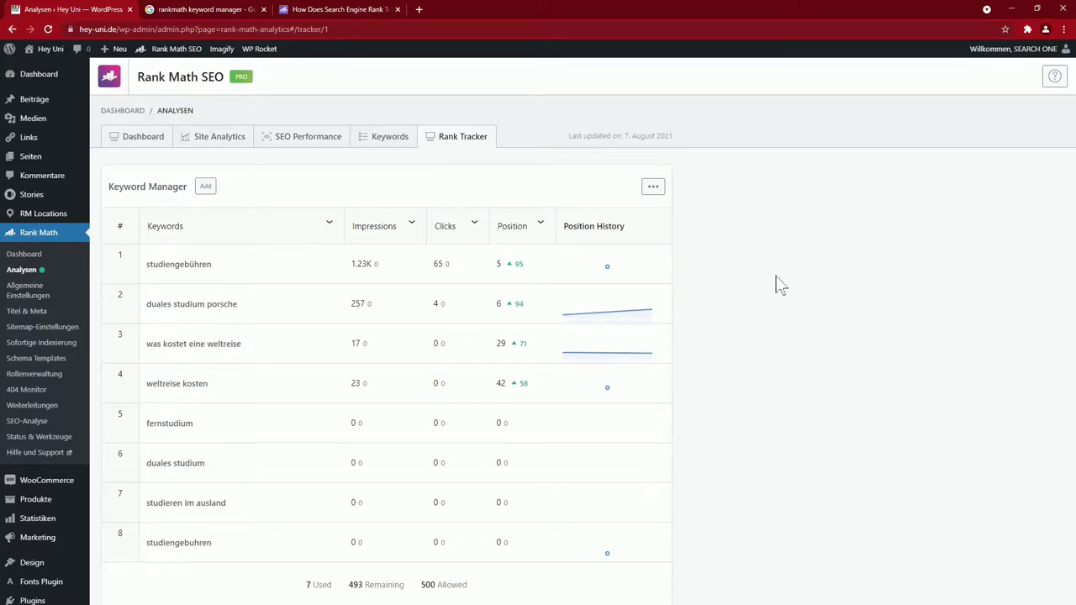
Check the used, remaining and allowed keyword quota below the tracked keywords
{"action": "scroll", "coordinate": [780, 286], "scroll_direction": "down", "scroll_amount": 2}
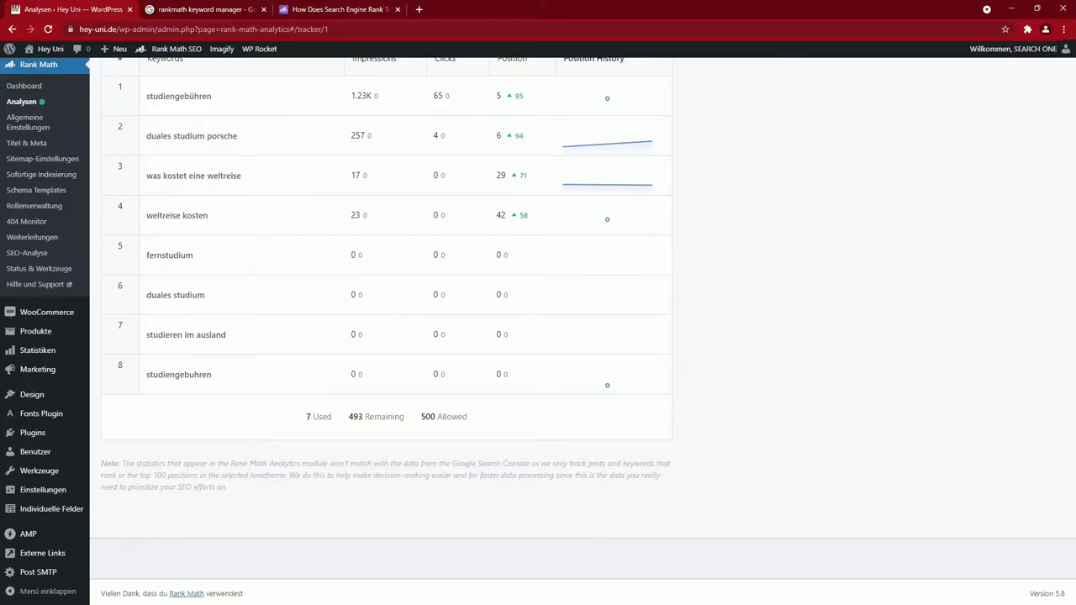
{"action": "left_click_drag", "start_coordinate": [436, 417], "coordinate": [348, 417]}
{"action": "left_click", "coordinate": [476, 421]}
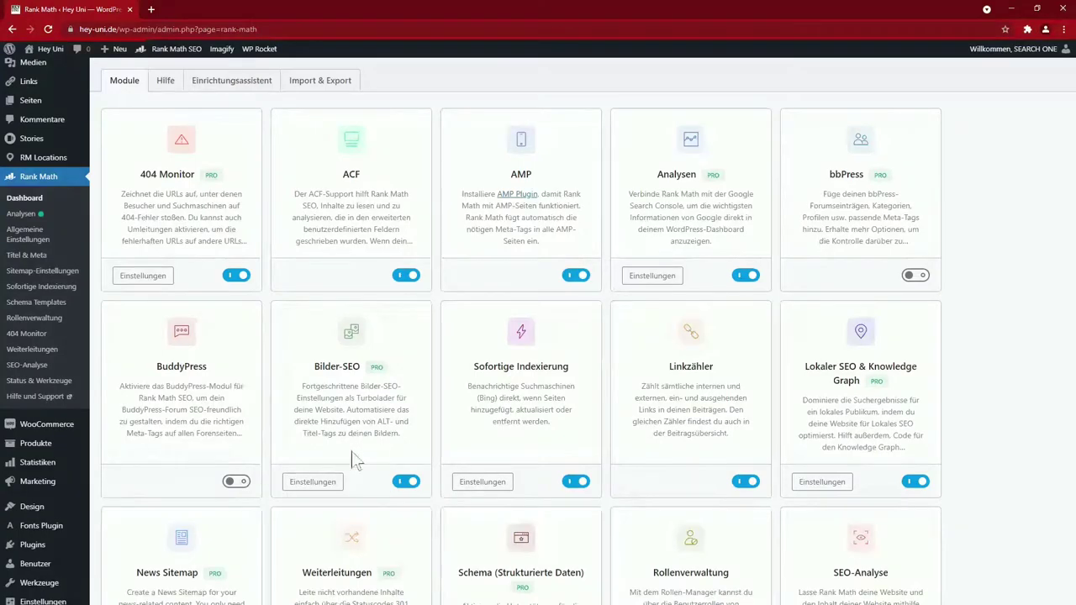
Open the settings of the Bilder-SEO module and turn on automatic adding of missing ALT attributes
{"action": "left_click", "coordinate": [316, 486]}
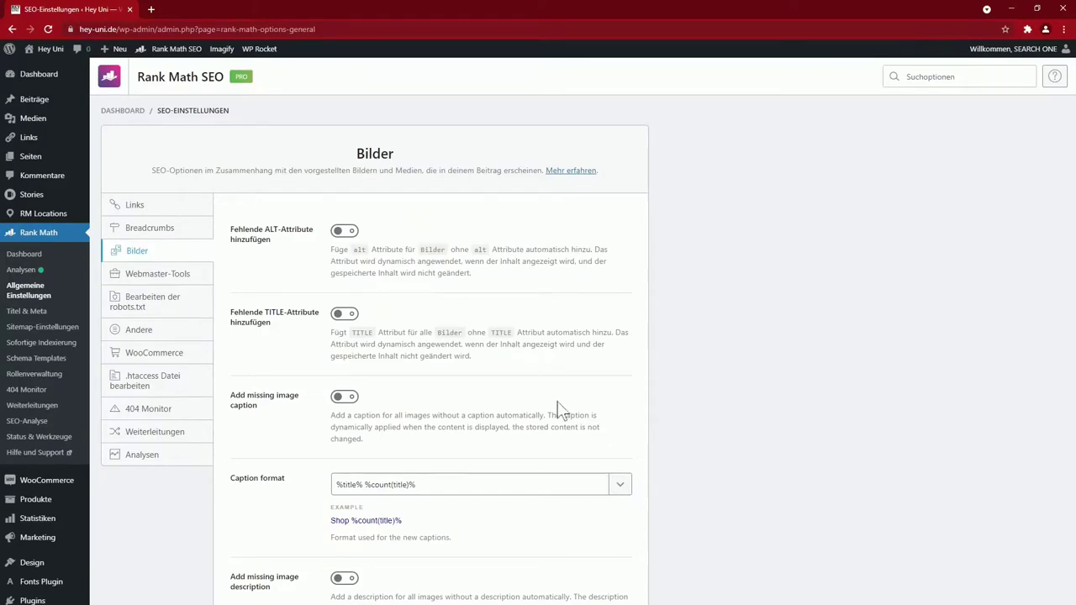
{"action": "scroll", "coordinate": [592, 403], "scroll_direction": "down", "scroll_amount": 8}
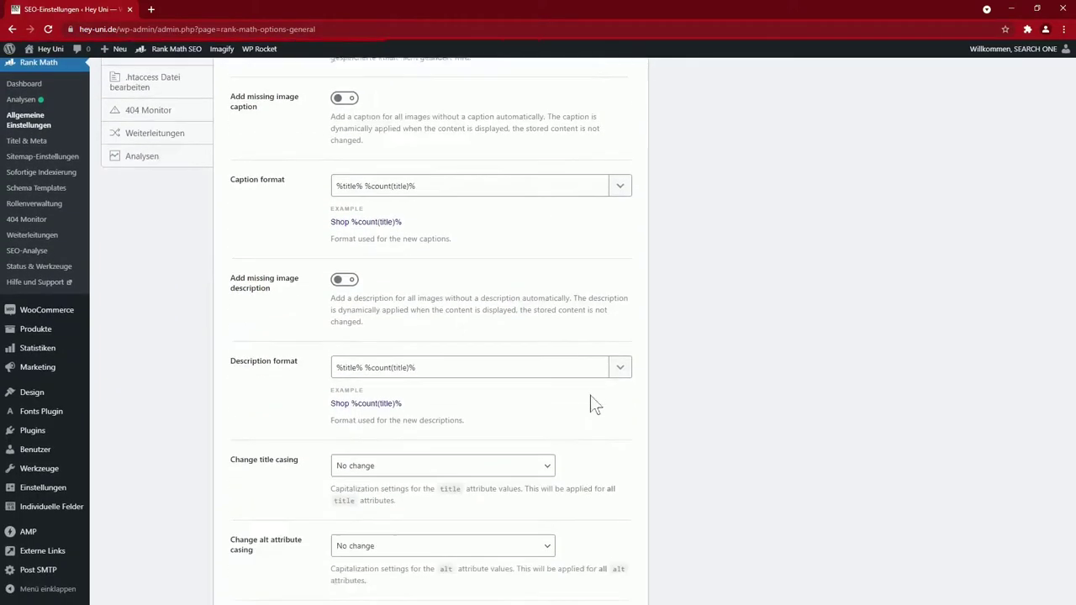
{"action": "scroll", "coordinate": [590, 395], "scroll_direction": "up", "scroll_amount": 10}
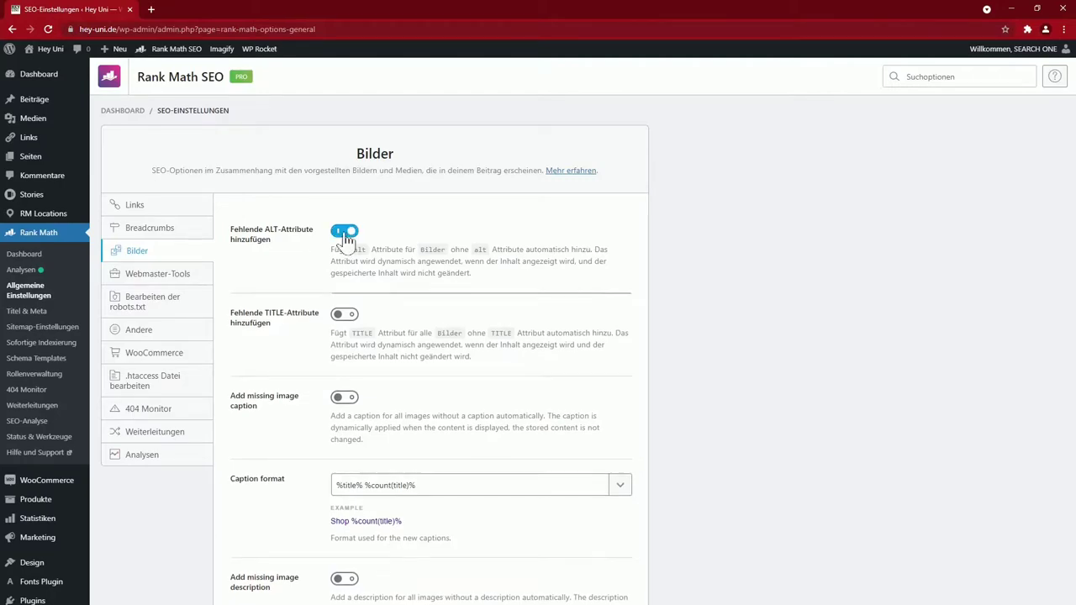
{"action": "left_click", "coordinate": [344, 232]}
Look through the variables available for the ALT attribute format, leaving the format as it is
{"action": "scroll", "coordinate": [639, 404], "scroll_direction": "down", "scroll_amount": 1}
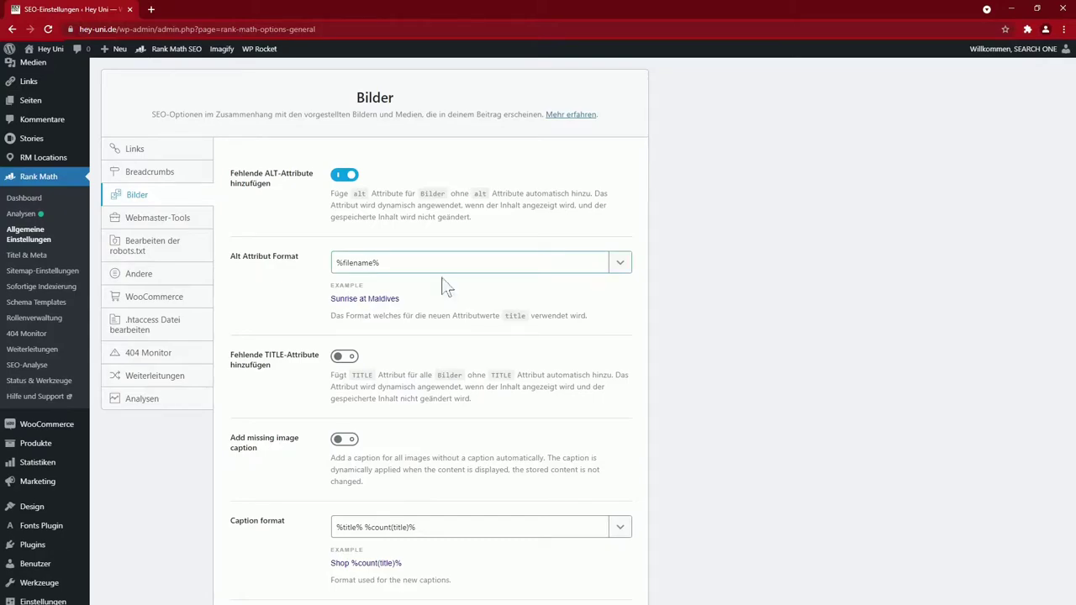
{"action": "left_click", "coordinate": [620, 264]}
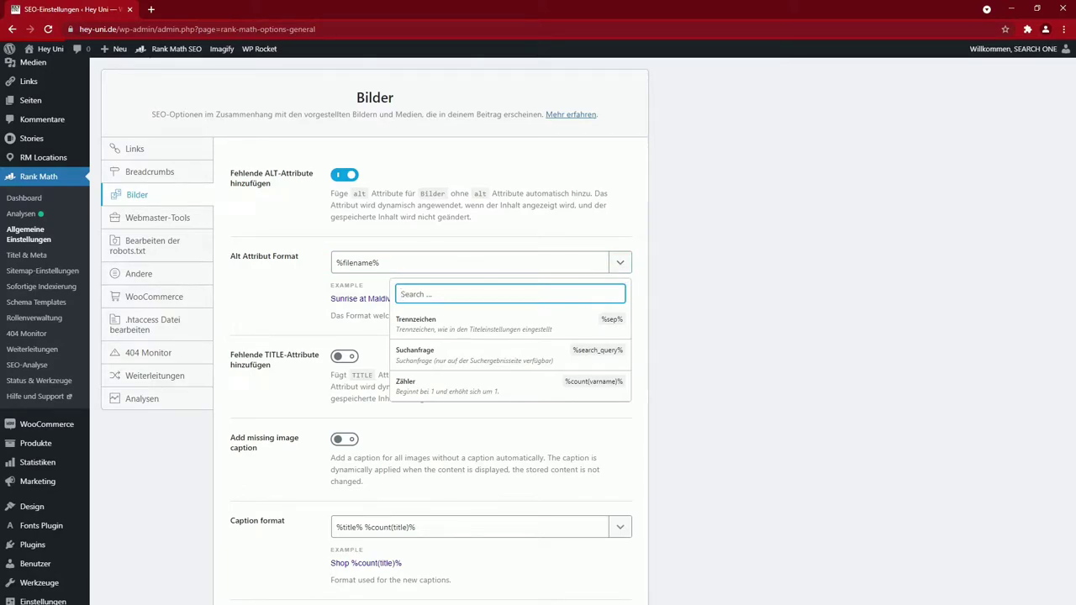
{"action": "scroll", "coordinate": [487, 331], "scroll_direction": "down", "scroll_amount": 5}
{"action": "scroll", "coordinate": [489, 337], "scroll_direction": "down", "scroll_amount": 6}
{"action": "scroll", "coordinate": [489, 336], "scroll_direction": "down", "scroll_amount": 5}
{"action": "scroll", "coordinate": [496, 361], "scroll_direction": "up", "scroll_amount": 15}
{"action": "scroll", "coordinate": [497, 351], "scroll_direction": "up", "scroll_amount": 2}
{"action": "left_click", "coordinate": [699, 331]}
Turn on automatic adding of missing TITLE attributes and look at the variables offered for the title attribute format
{"action": "scroll", "coordinate": [699, 331], "scroll_direction": "down", "scroll_amount": 2}
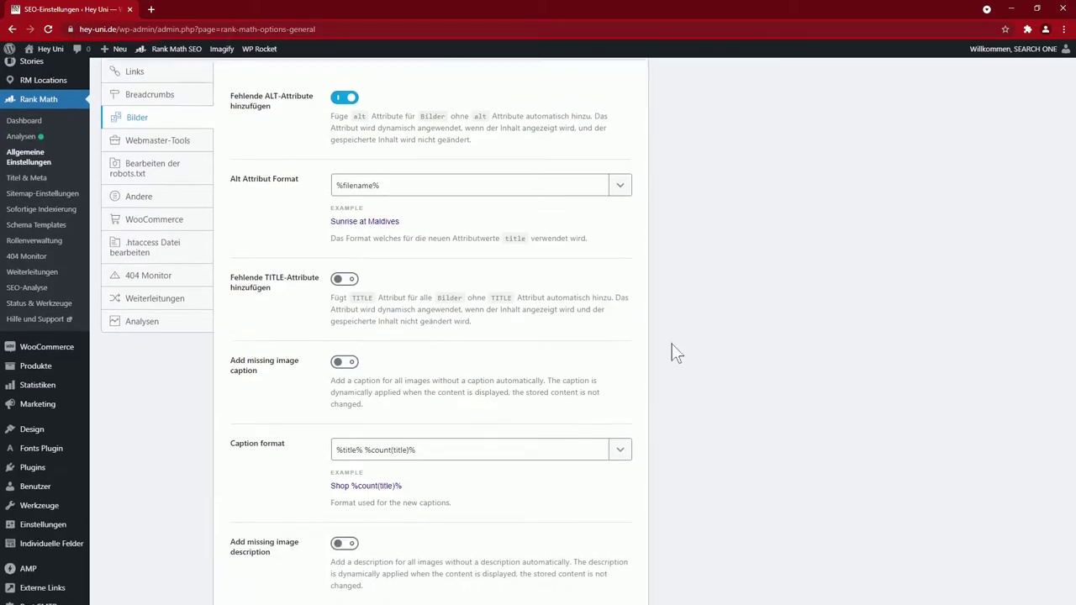
{"action": "left_click", "coordinate": [344, 245]}
{"action": "left_click", "coordinate": [620, 332]}
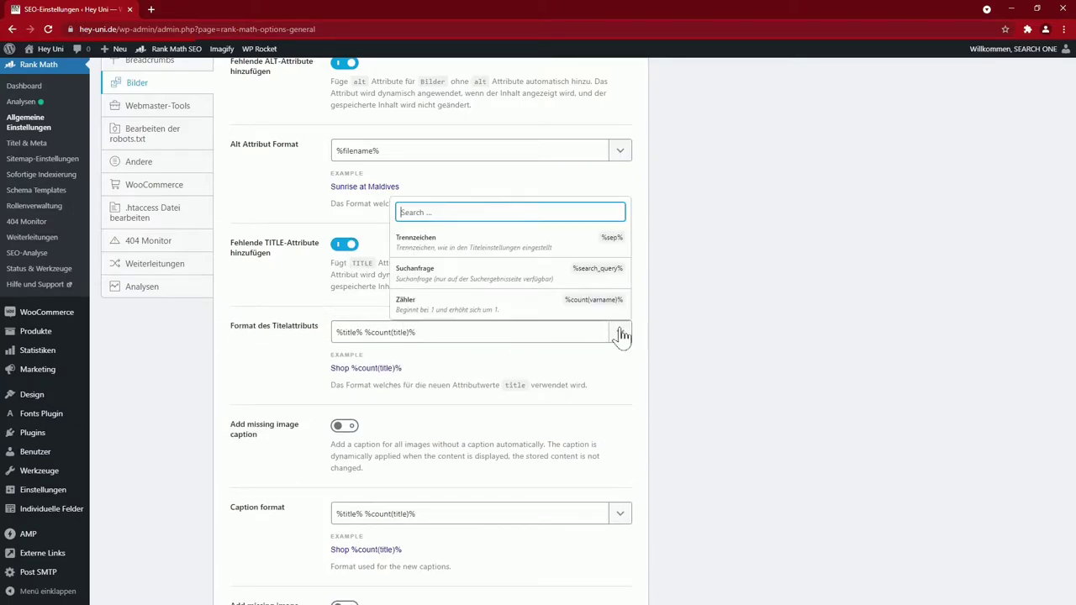
{"action": "left_click", "coordinate": [685, 345]}
{"action": "scroll", "coordinate": [685, 345], "scroll_direction": "down", "scroll_amount": 4}
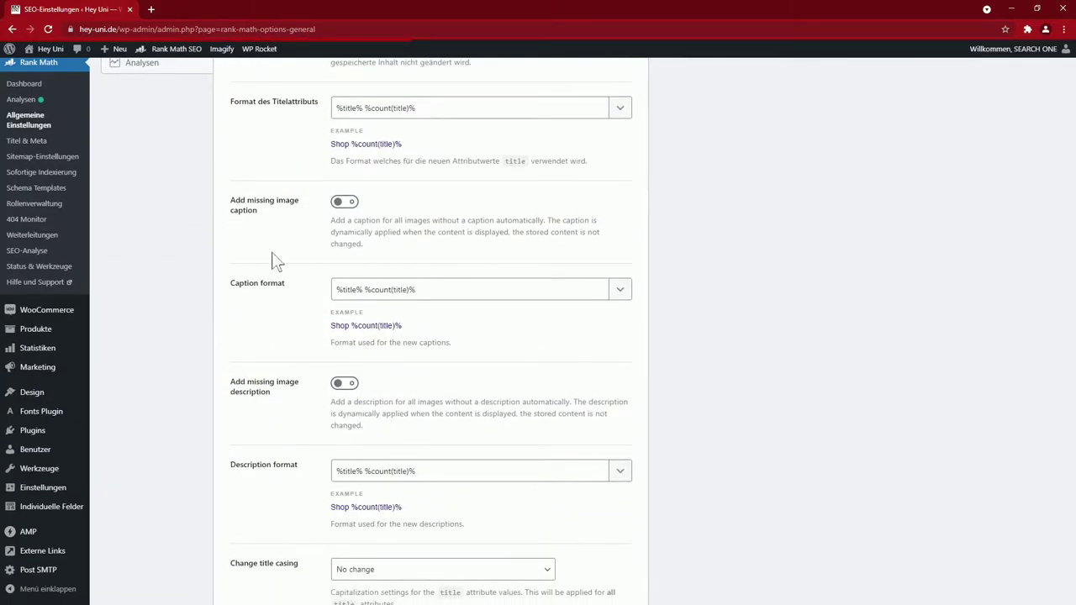
Try the option that adds missing image captions, and switch it off again
{"action": "left_click", "coordinate": [344, 203]}
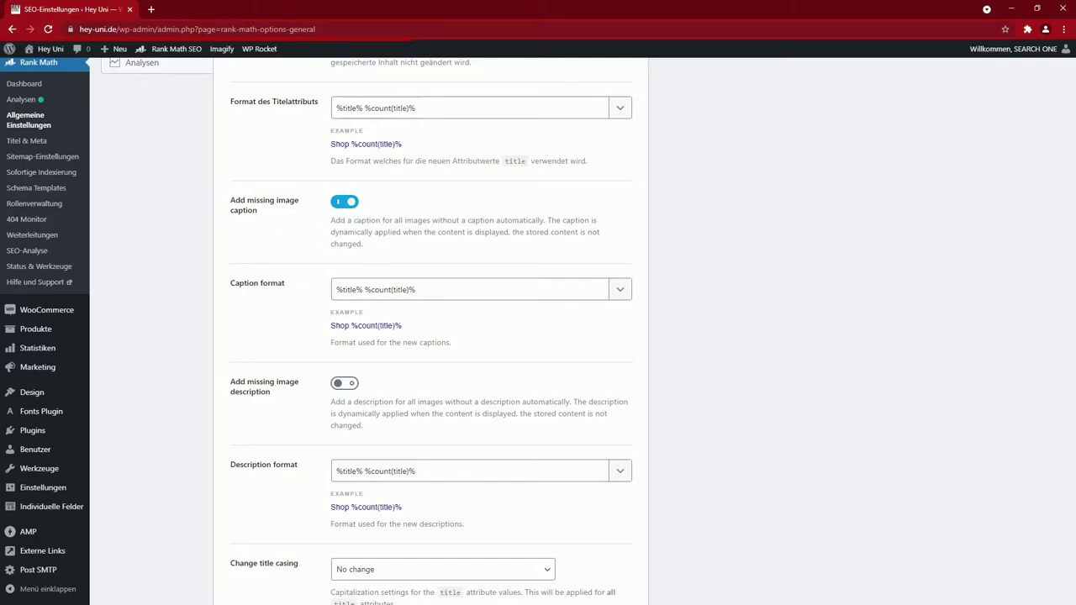
{"action": "left_click", "coordinate": [348, 206]}
Look through the image description and casing settings, including the choices for changing the title casing
{"action": "scroll", "coordinate": [311, 258], "scroll_direction": "down", "scroll_amount": 3}
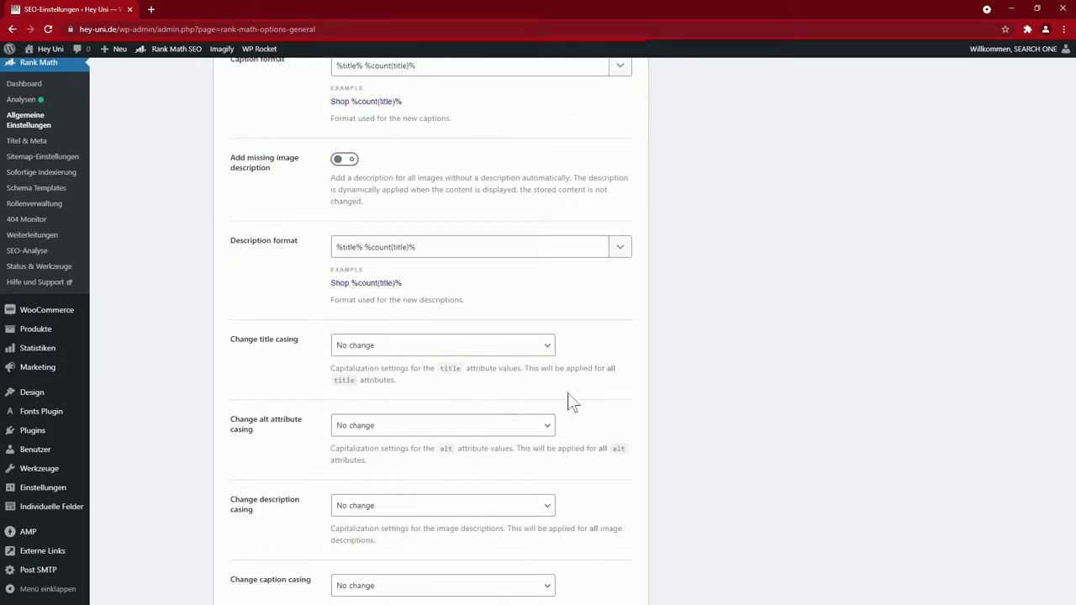
{"action": "scroll", "coordinate": [607, 406], "scroll_direction": "down", "scroll_amount": 1}
{"action": "scroll", "coordinate": [602, 398], "scroll_direction": "down", "scroll_amount": 1}
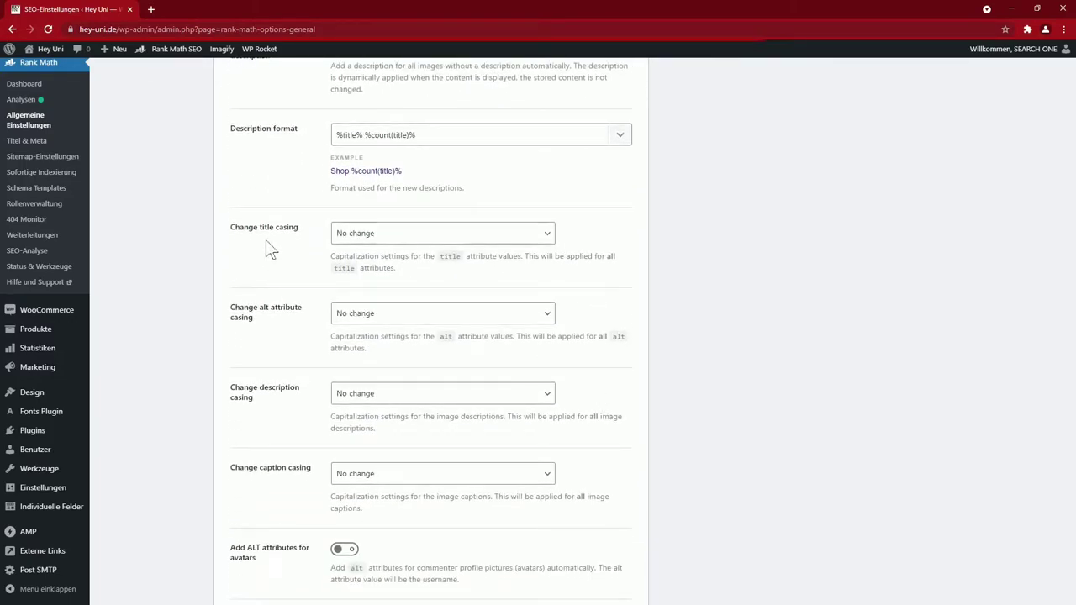
{"action": "left_click", "coordinate": [509, 235]}
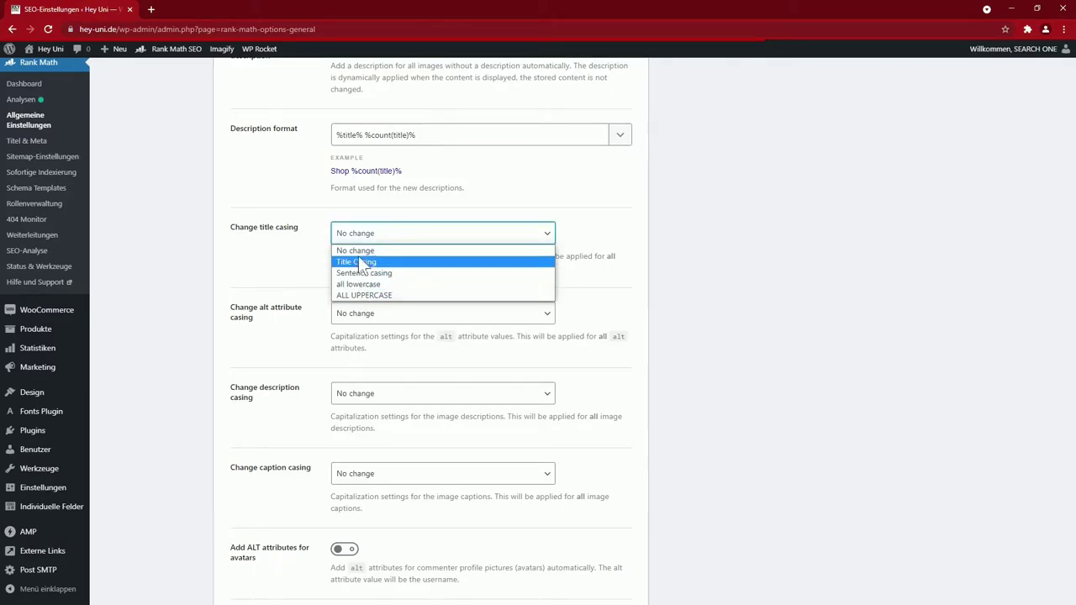
{"action": "left_click", "coordinate": [300, 277]}
Try the option that adds ALT attributes for avatars, and switch it off again
{"action": "scroll", "coordinate": [310, 355], "scroll_direction": "down", "scroll_amount": 5}
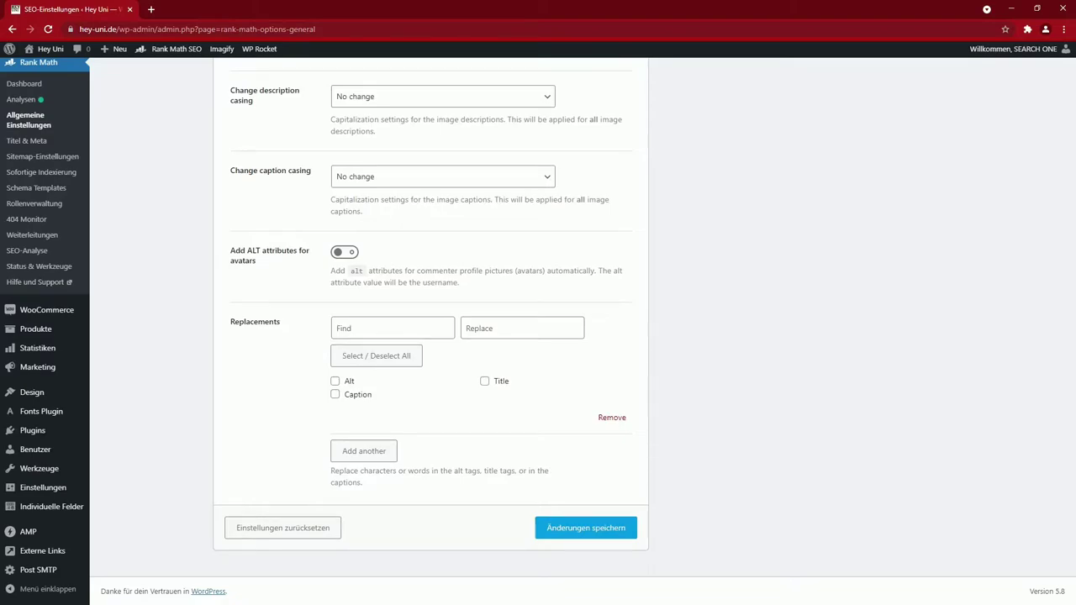
{"action": "left_click", "coordinate": [339, 254]}
{"action": "left_click", "coordinate": [335, 255]}
In the image text replacements, select Alt as the attribute for the rule, leaving its find and replace texts empty
{"action": "left_click", "coordinate": [342, 328]}
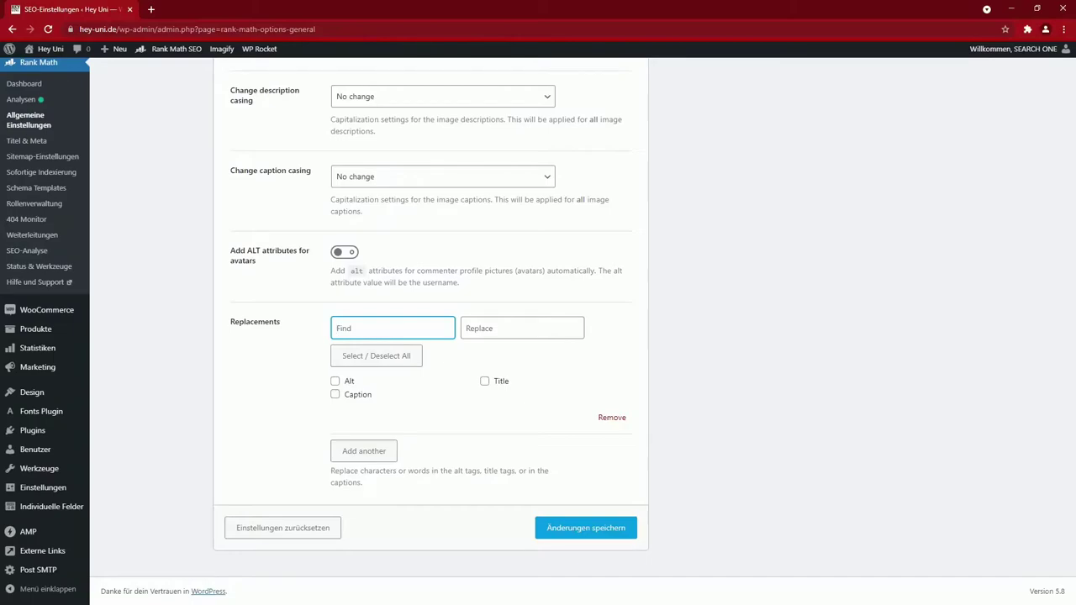
{"action": "left_click", "coordinate": [336, 383]}
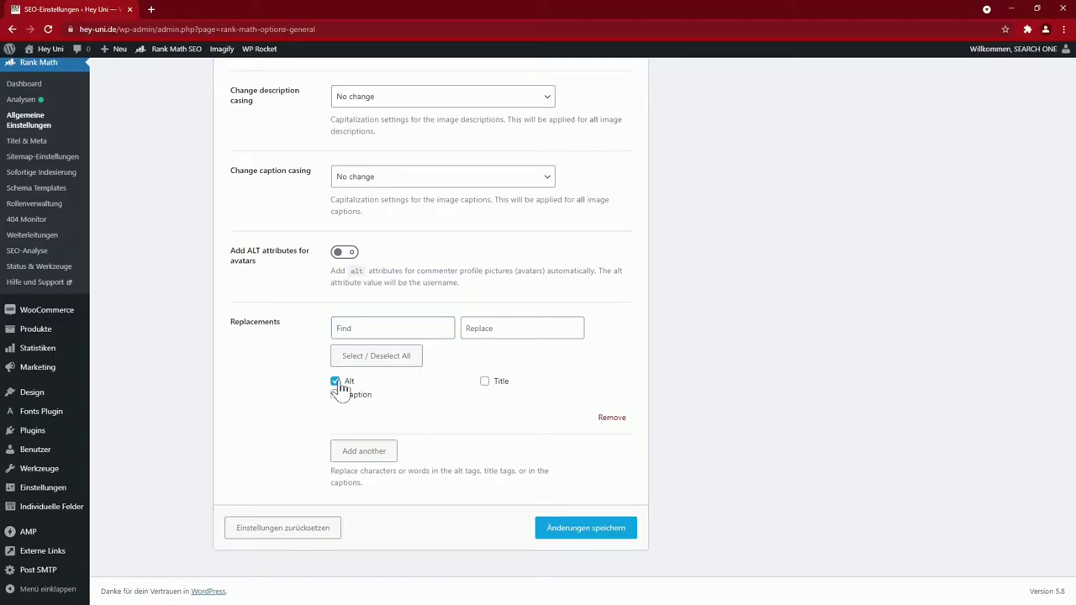
{"action": "left_click", "coordinate": [340, 328]}
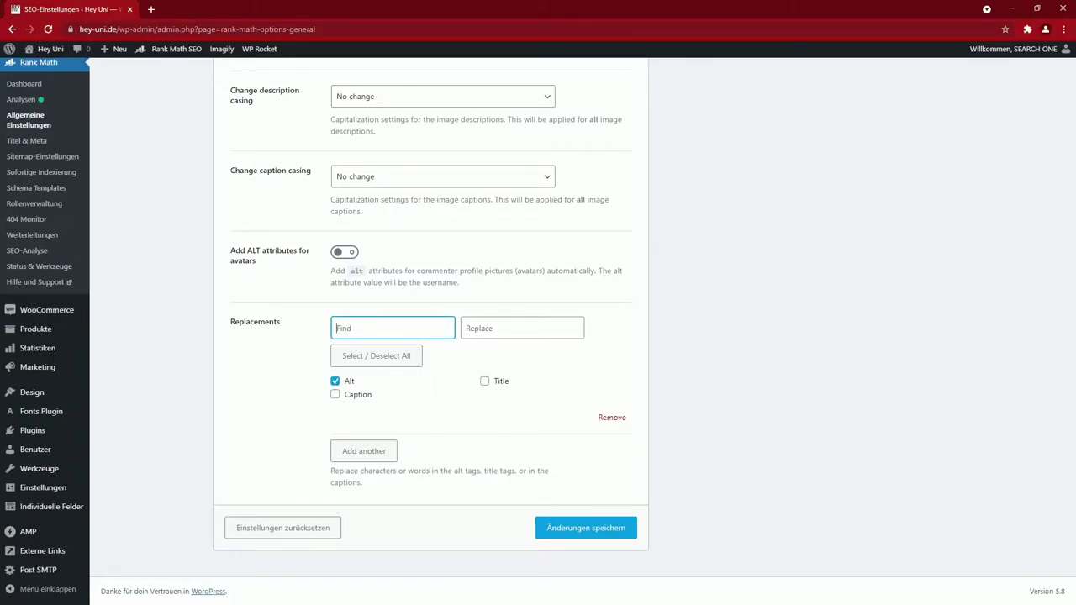
{"action": "left_click", "coordinate": [502, 400]}
{"action": "scroll", "coordinate": [656, 388], "scroll_direction": "up", "scroll_amount": 7}
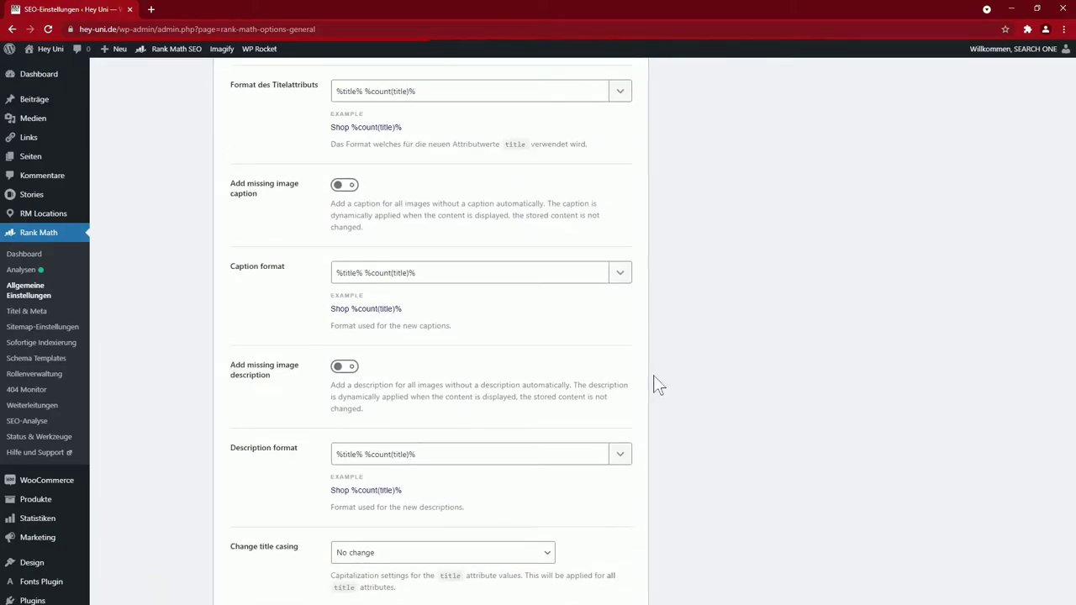
Review the description of the missing ALT attributes option, highlighting the note that the attribute is applied dynamically
{"action": "scroll", "coordinate": [655, 378], "scroll_direction": "up", "scroll_amount": 5}
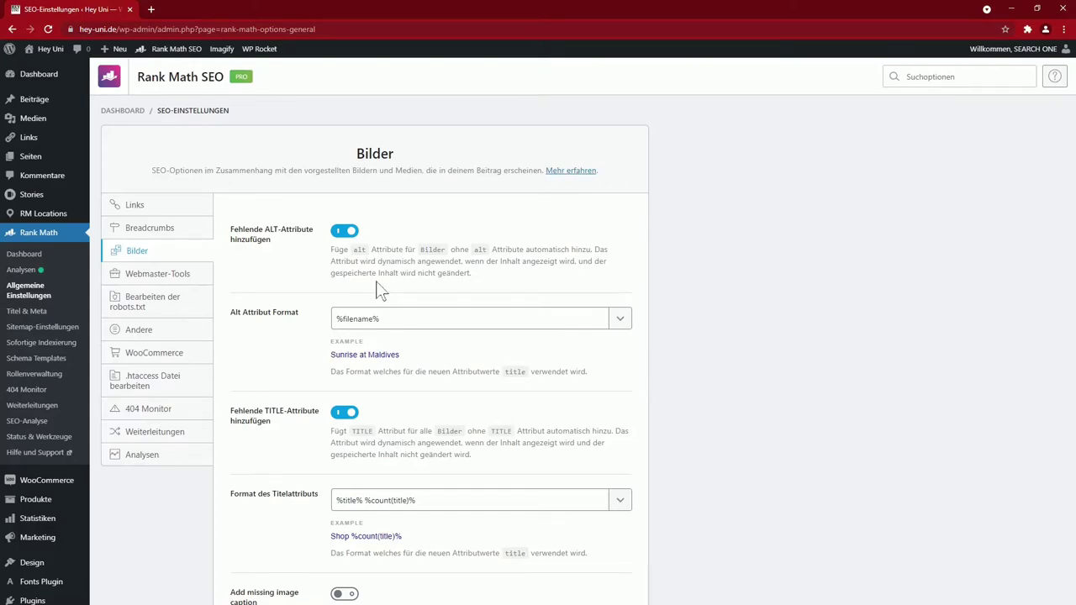
{"action": "left_click_drag", "start_coordinate": [378, 261], "coordinate": [460, 261]}
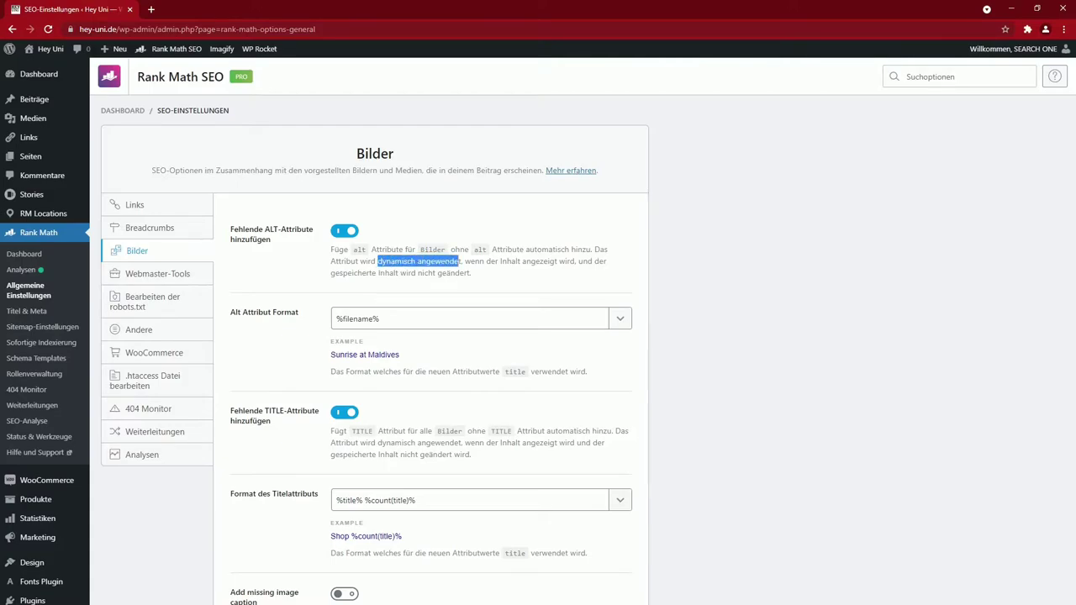
{"action": "left_click", "coordinate": [484, 274]}
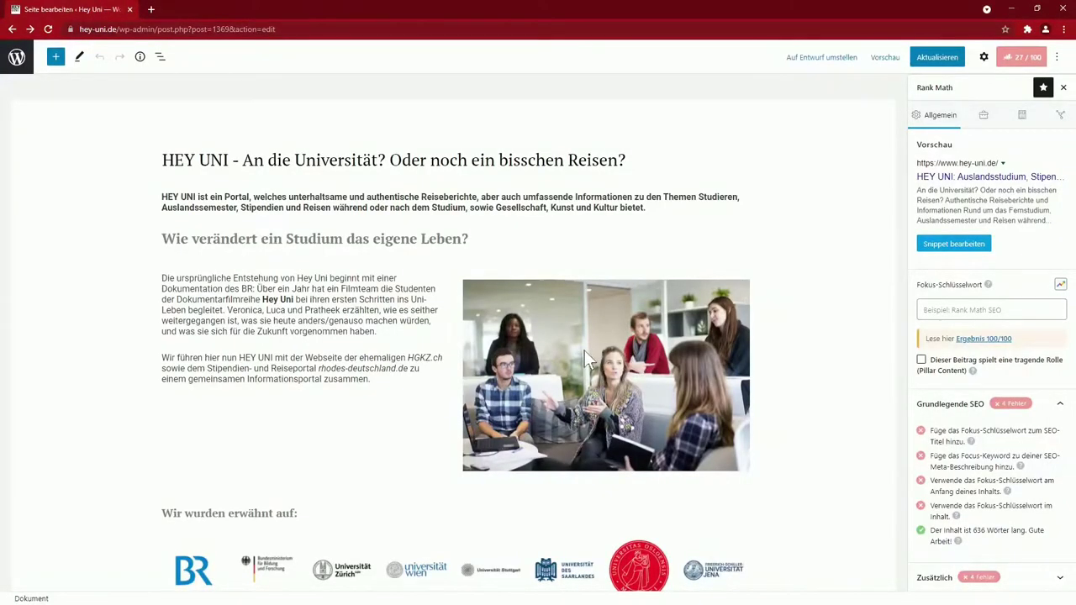
Select the meeting photo on the Hey Uni home page and check the Alt text field in its block settings
{"action": "left_click", "coordinate": [605, 330]}
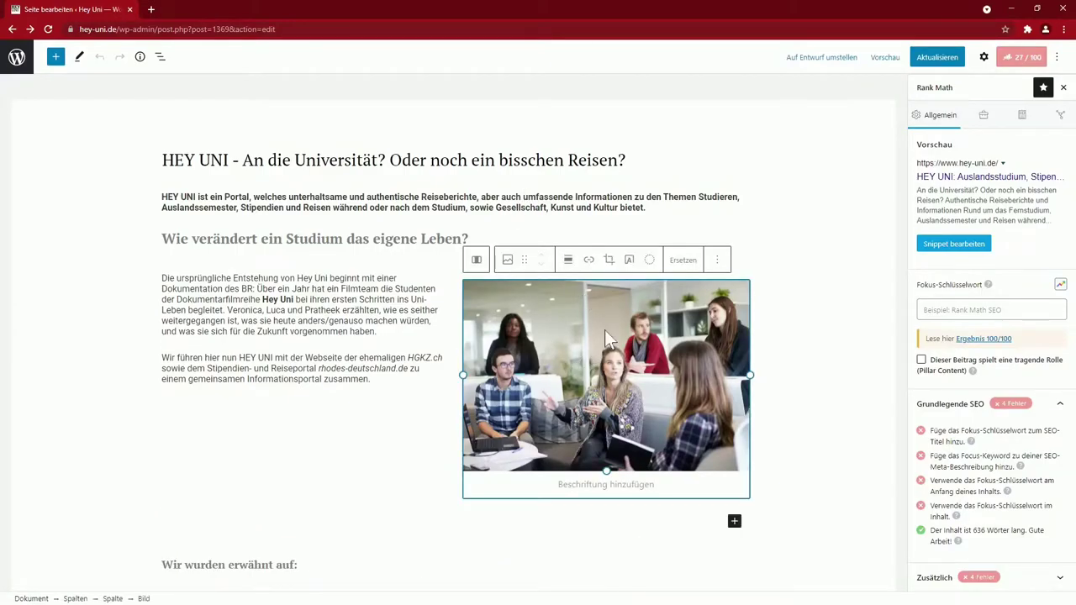
{"action": "left_click", "coordinate": [717, 259]}
{"action": "left_click", "coordinate": [763, 307]}
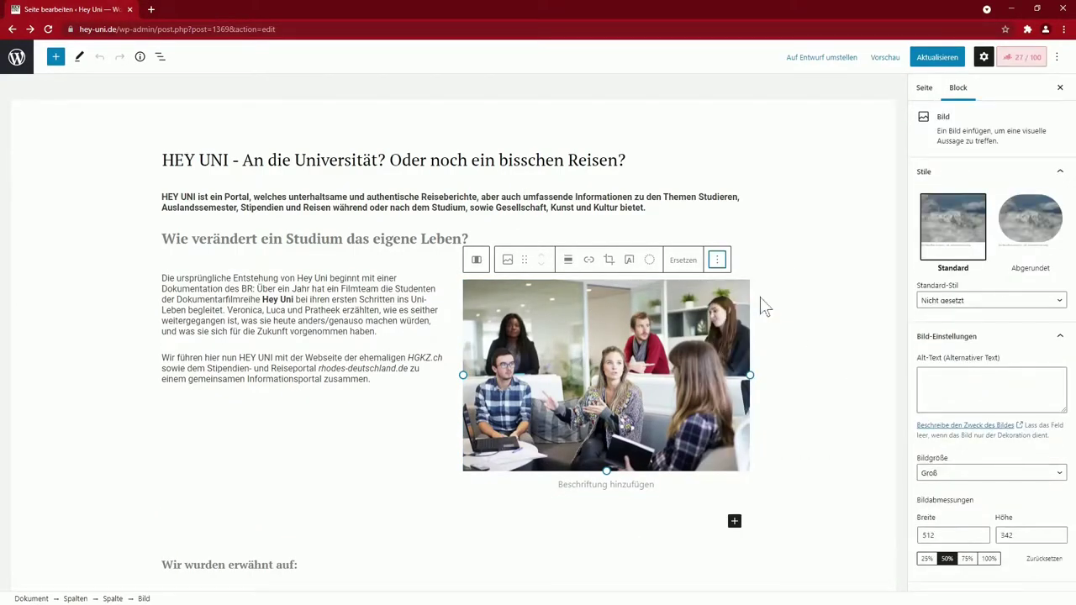
{"action": "left_click", "coordinate": [991, 389]}
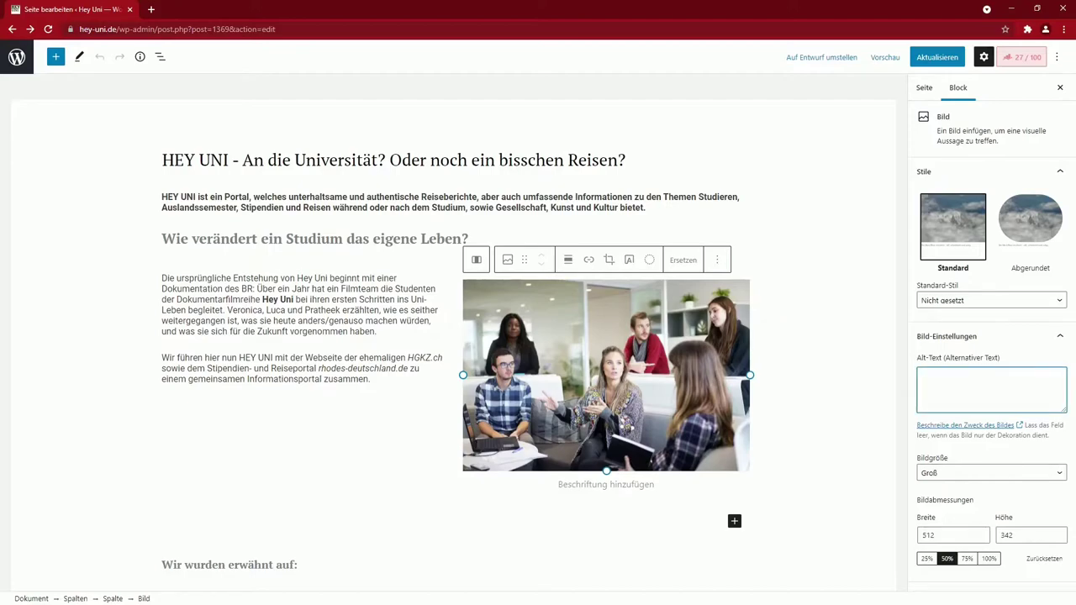
View the photo block as HTML, examine the image file name beside the alt attribute, and return to visual editing
{"action": "left_click", "coordinate": [717, 260]}
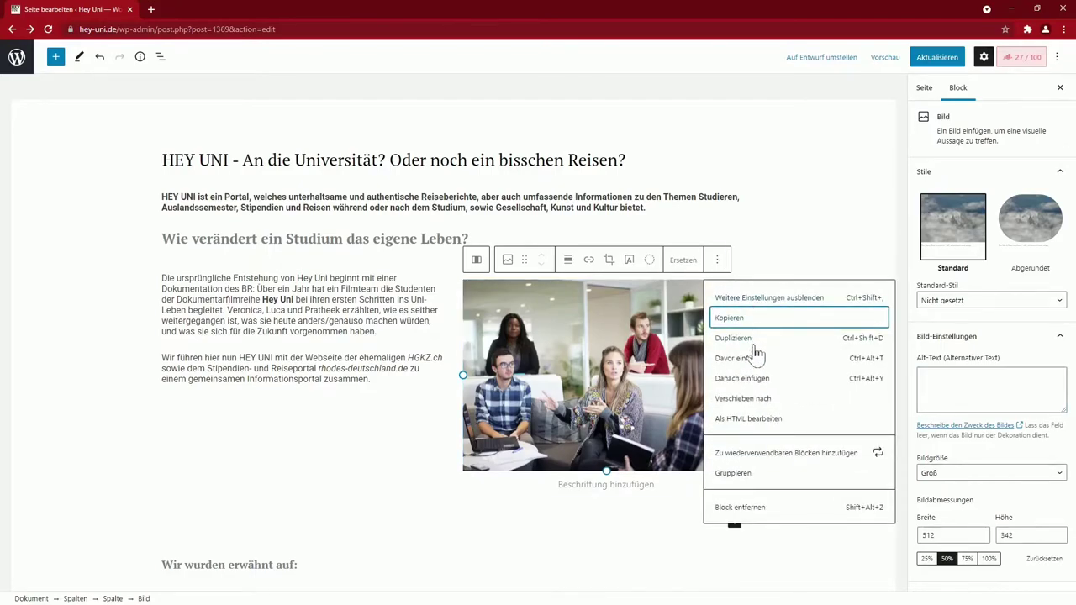
{"action": "left_click", "coordinate": [746, 420]}
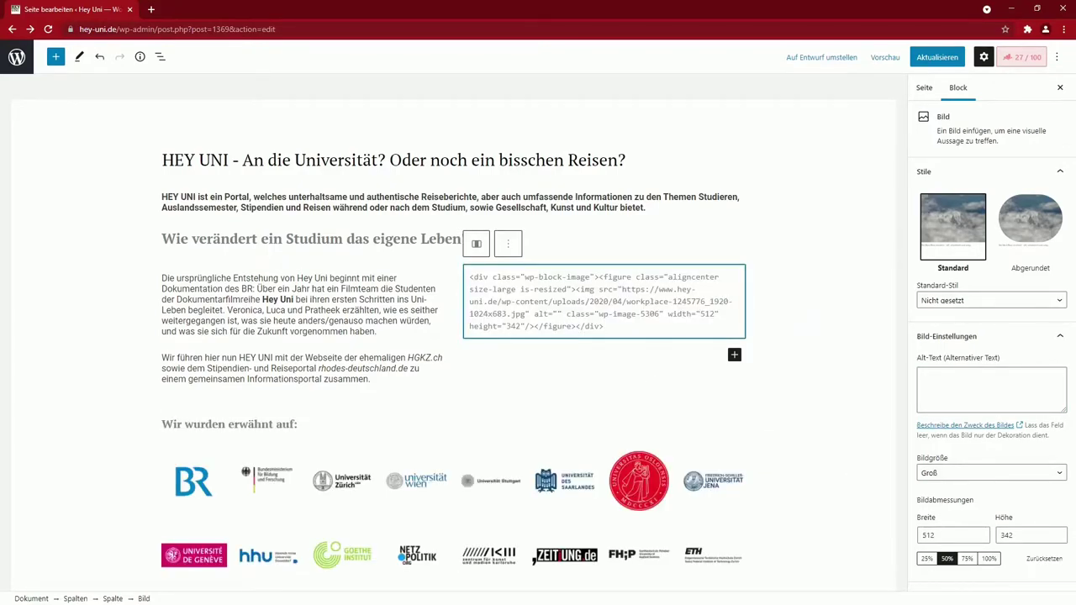
{"action": "left_click_drag", "start_coordinate": [625, 301], "coordinate": [526, 313]}
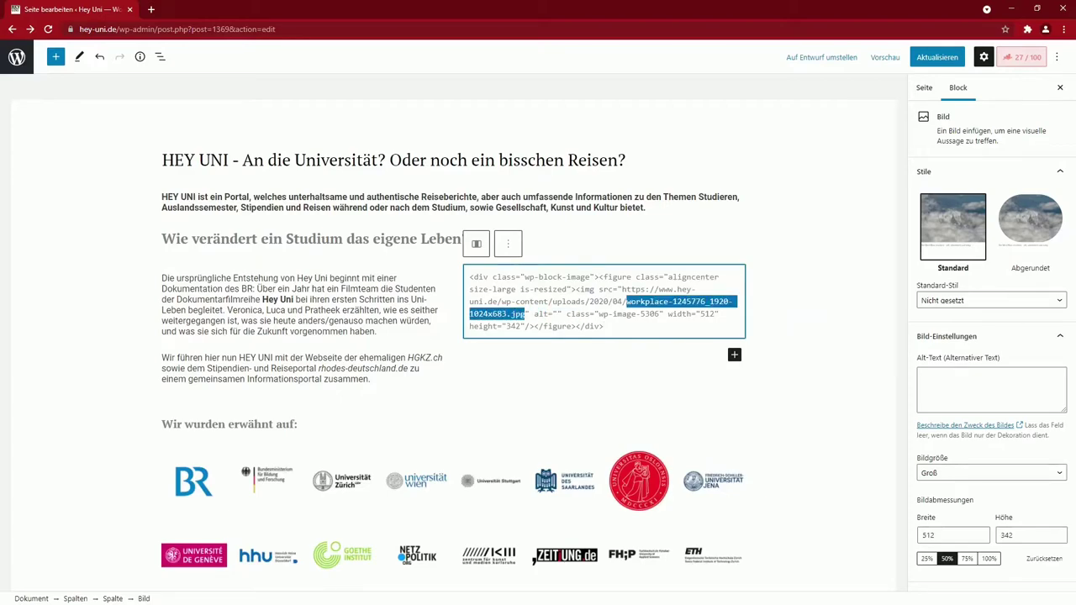
{"action": "left_click", "coordinate": [556, 313]}
{"action": "left_click_drag", "start_coordinate": [625, 301], "coordinate": [709, 300]}
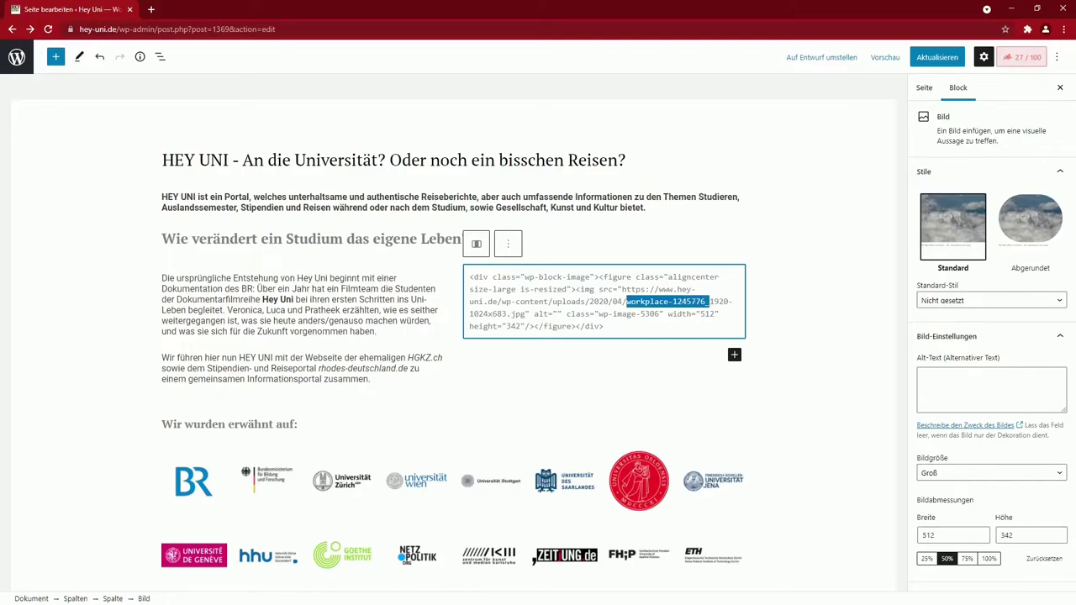
{"action": "left_click", "coordinate": [709, 301]}
{"action": "left_click", "coordinate": [508, 243]}
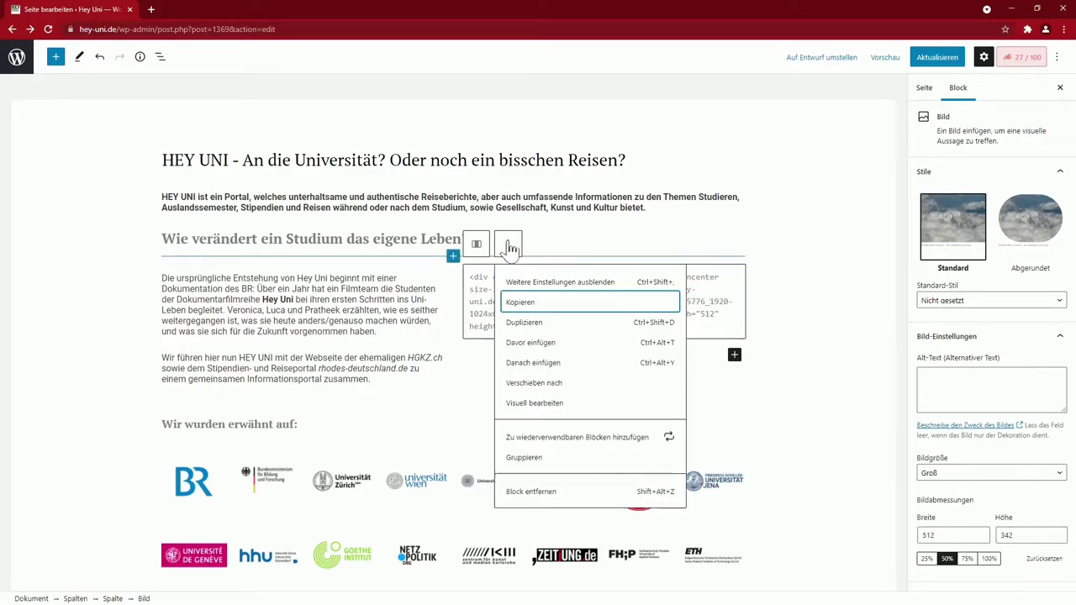
{"action": "left_click", "coordinate": [565, 402]}
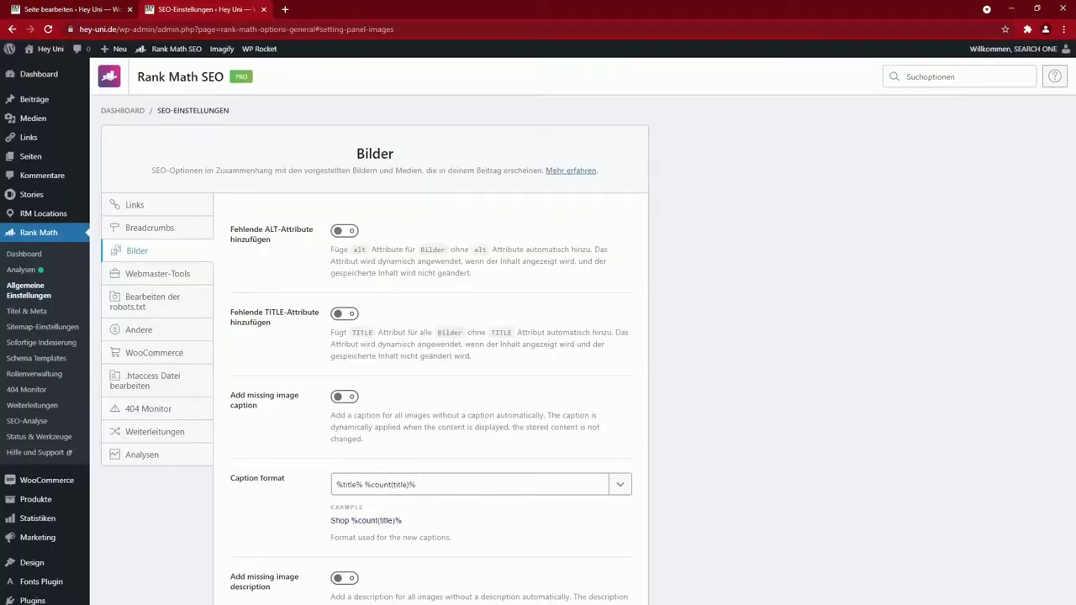
Enable the automatic adding of missing ALT and TITLE attributes for images and save the changes
{"action": "left_click", "coordinate": [344, 233]}
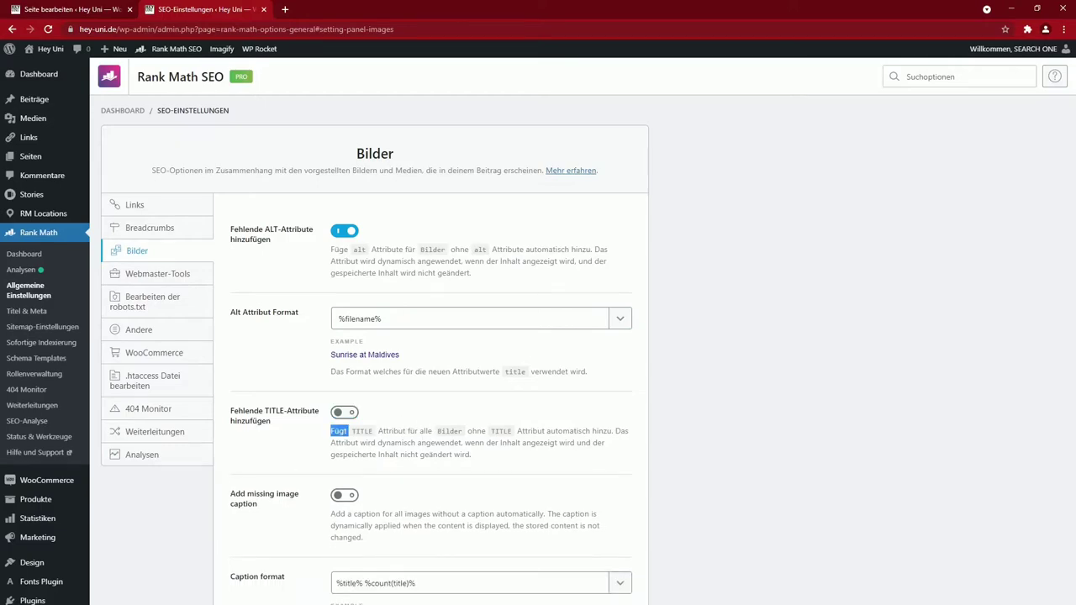
{"action": "left_click", "coordinate": [344, 413]}
{"action": "scroll", "coordinate": [496, 433], "scroll_direction": "down", "scroll_amount": 15}
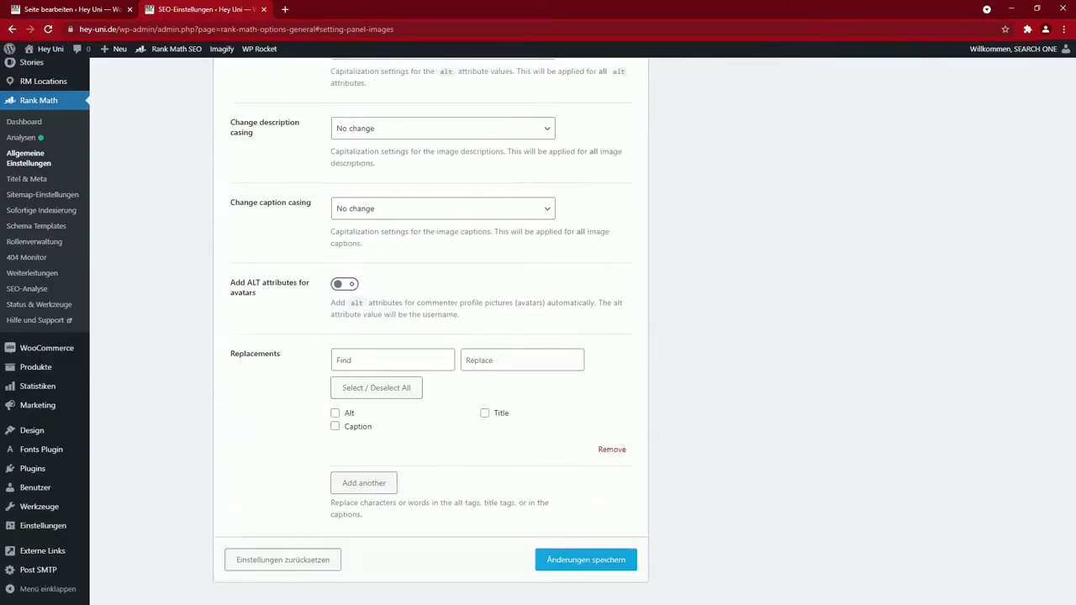
{"action": "left_click", "coordinate": [579, 543]}
Leave the page editor without saving and compare the photo's title tooltip on the live home page with the image settings
{"action": "left_click", "coordinate": [94, 16]}
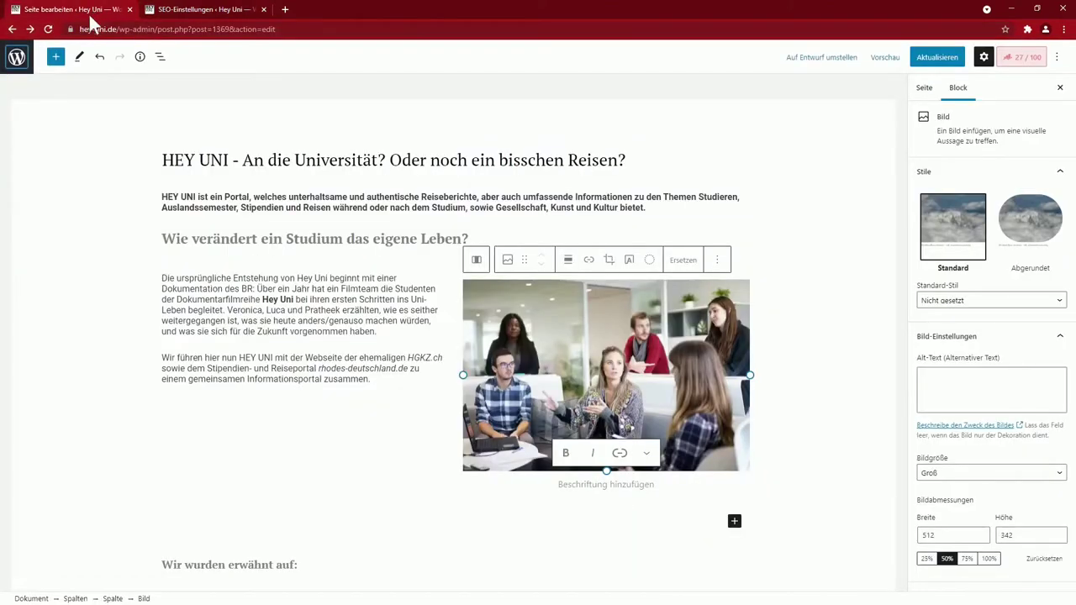
{"action": "left_click", "coordinate": [17, 58]}
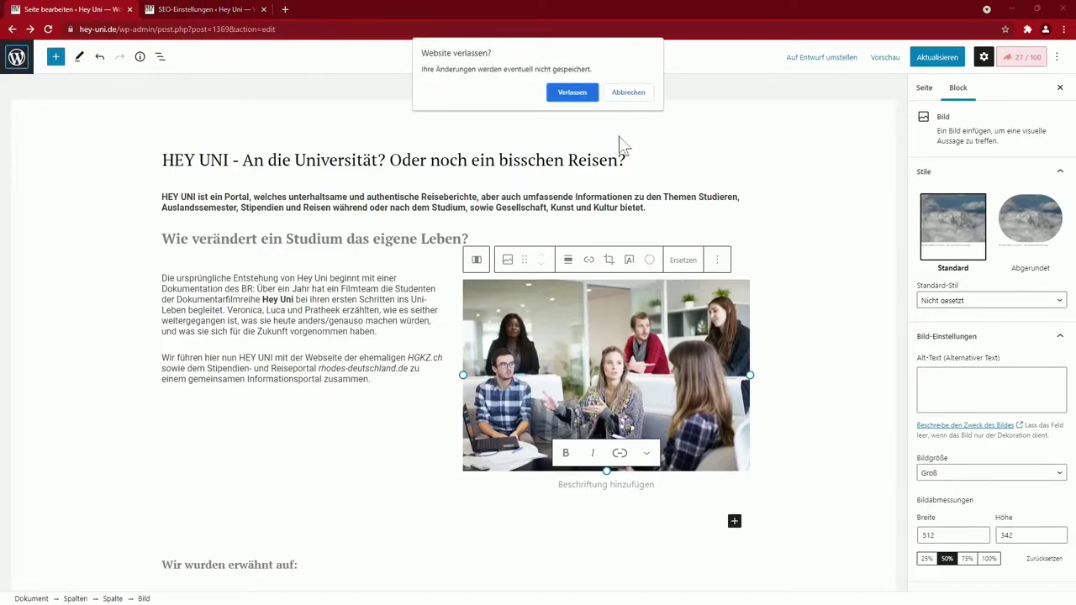
{"action": "left_click", "coordinate": [572, 92]}
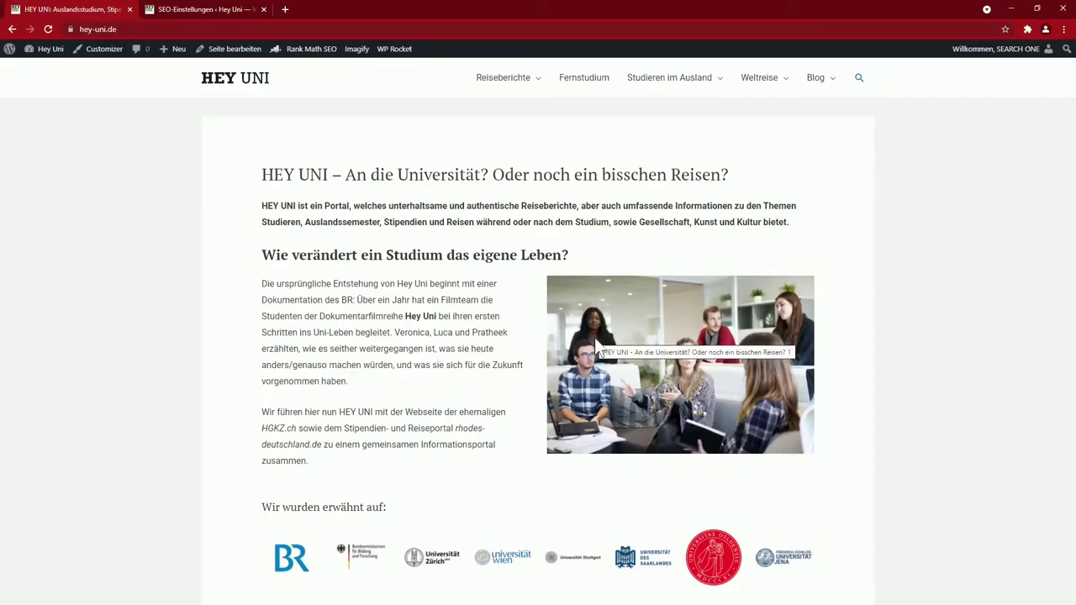
{"action": "key", "text": "ctrl+Tab"}
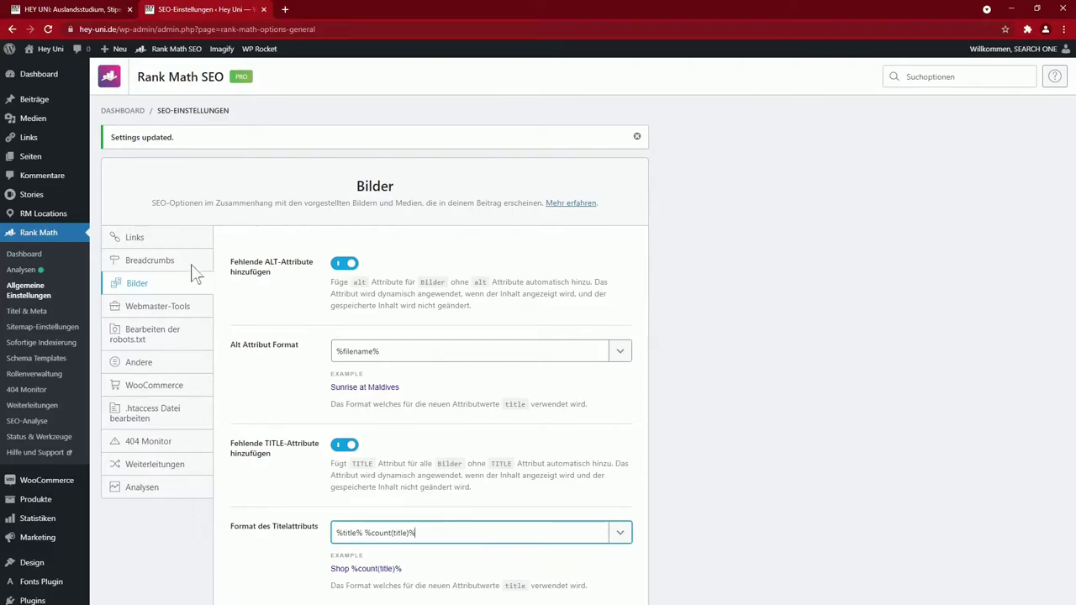
{"action": "key", "text": "ctrl+Tab"}
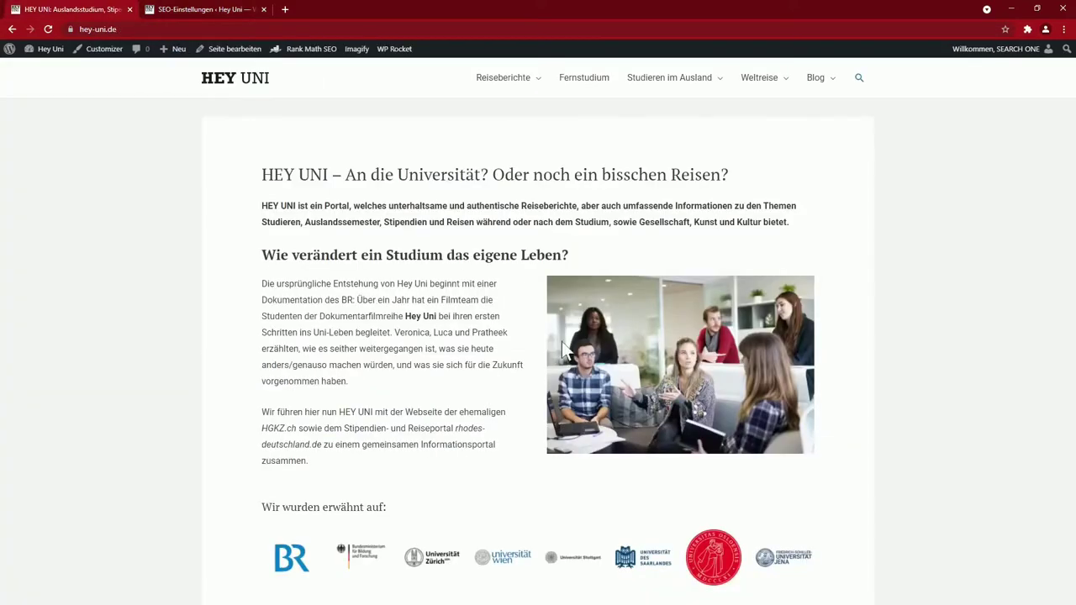
Inspect the home page photo in DevTools beside the page to examine its generated alt and title attributes
{"action": "key", "text": "F12"}
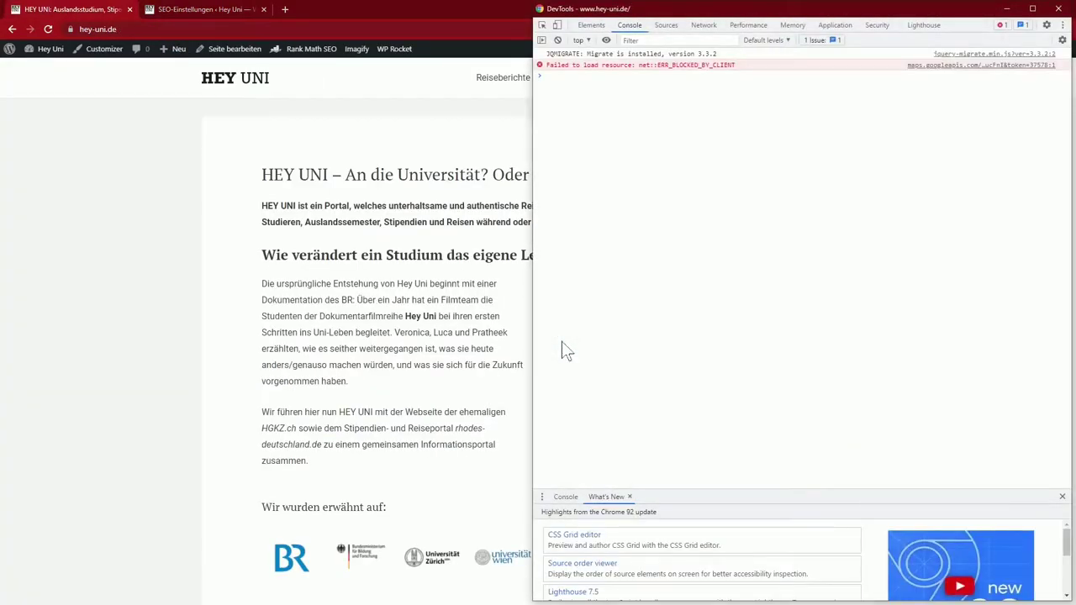
{"action": "key", "text": "super+Left"}
{"action": "key", "text": "ctrl+shift+c"}
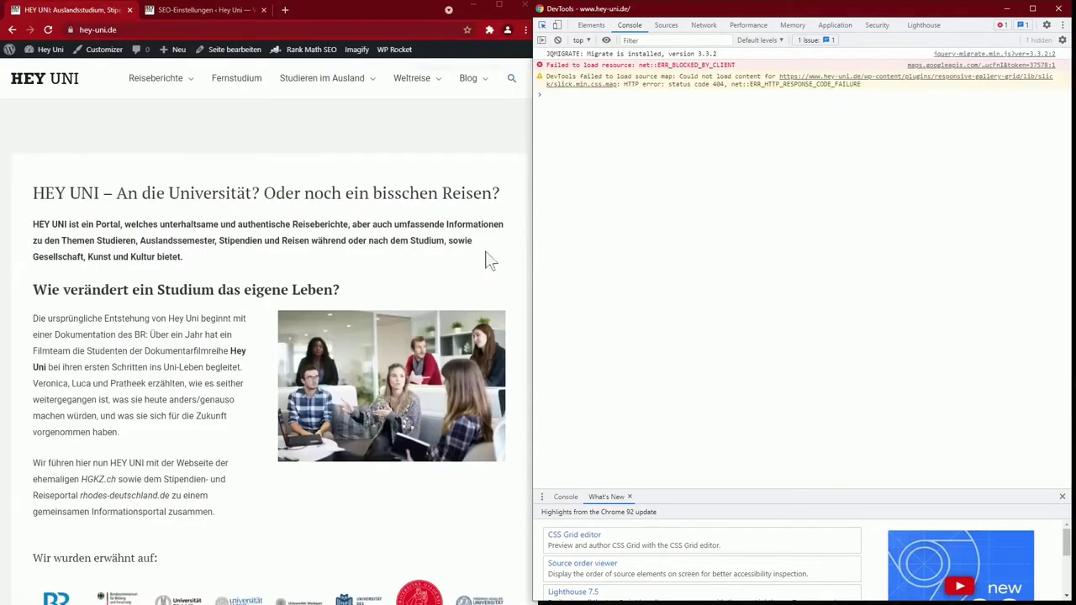
{"action": "left_click", "coordinate": [373, 333]}
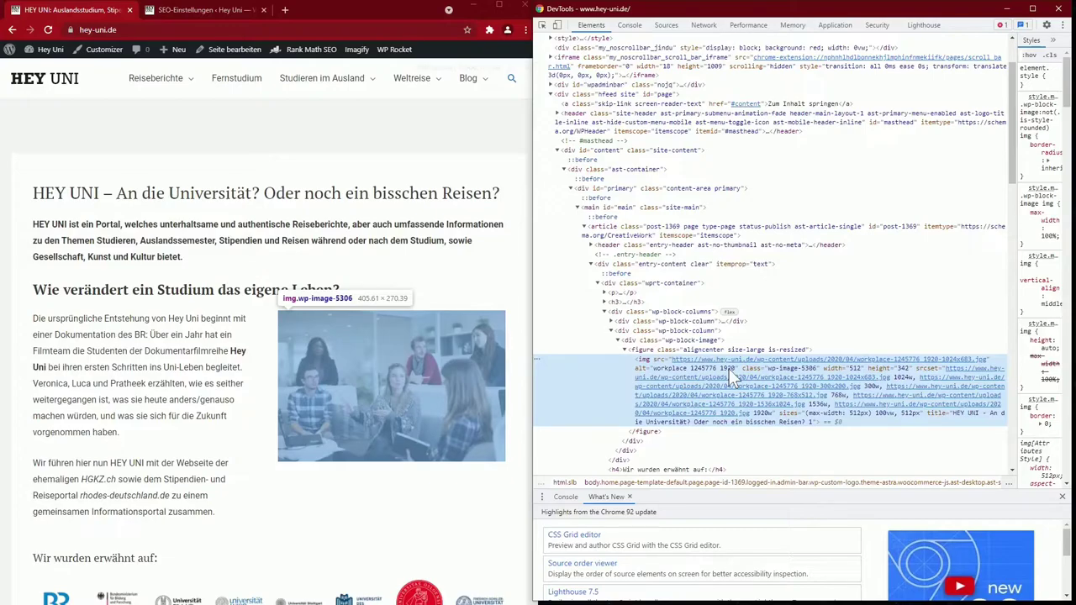
{"action": "left_click", "coordinate": [189, 349]}
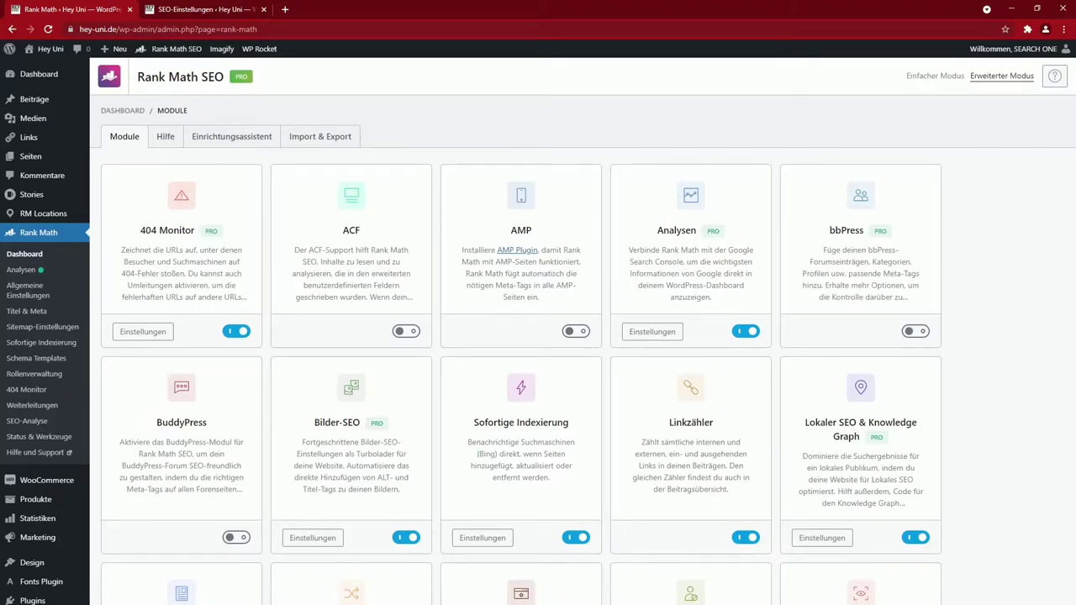
Open the Instant Indexing module settings and look at the Bing API key field and the post types submitted automatically
{"action": "left_click", "coordinate": [476, 543]}
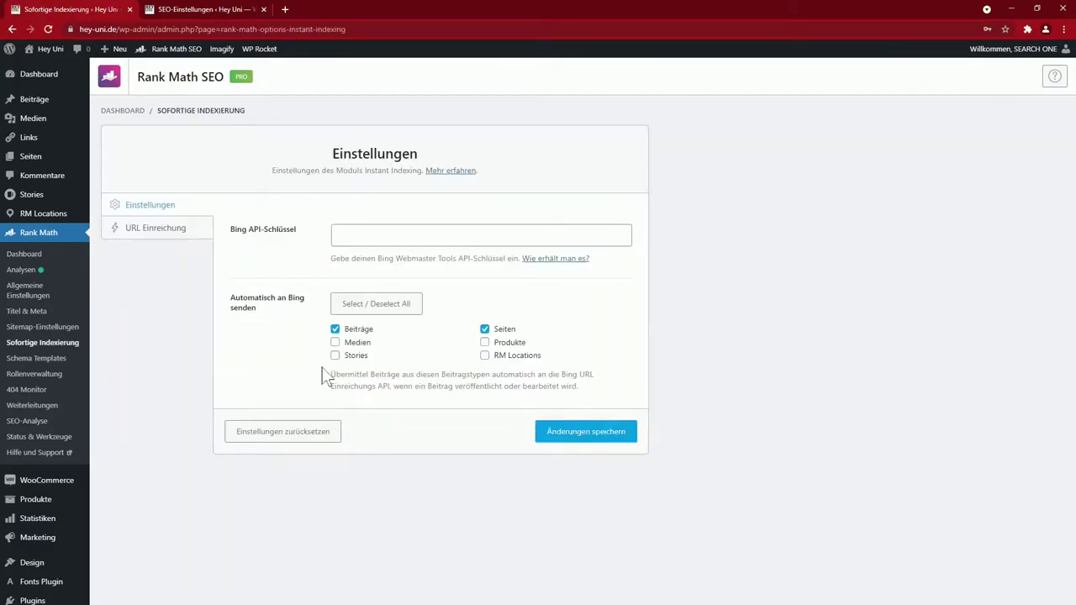
{"action": "left_click", "coordinate": [368, 237]}
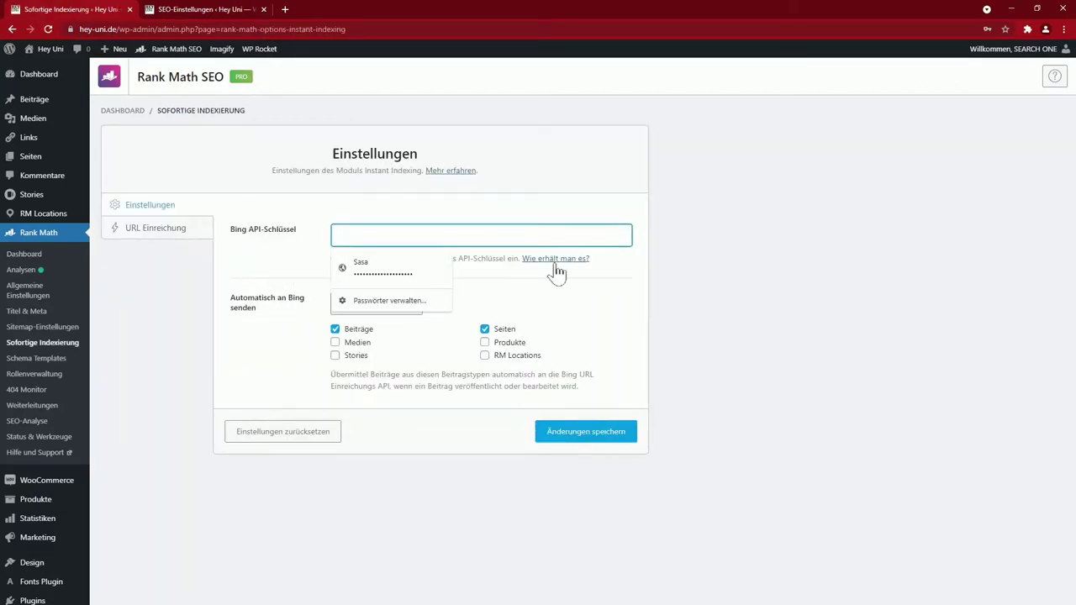
{"action": "left_click", "coordinate": [687, 274]}
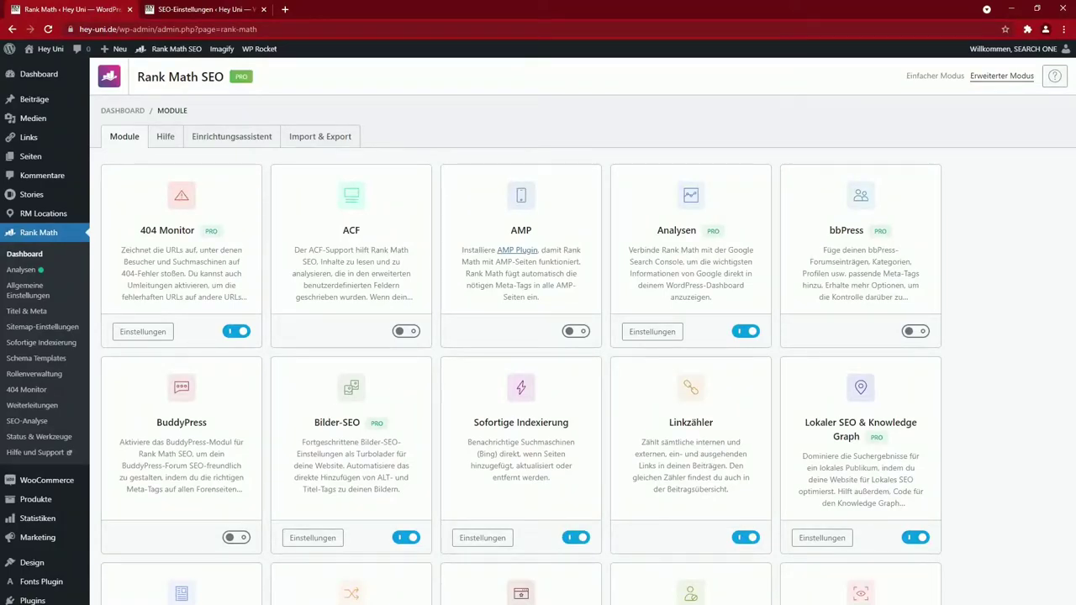
Open the page "Fernstudium aufnehmen" for editing, mark it as Pillar Content, and update it
{"action": "left_click", "coordinate": [126, 104]}
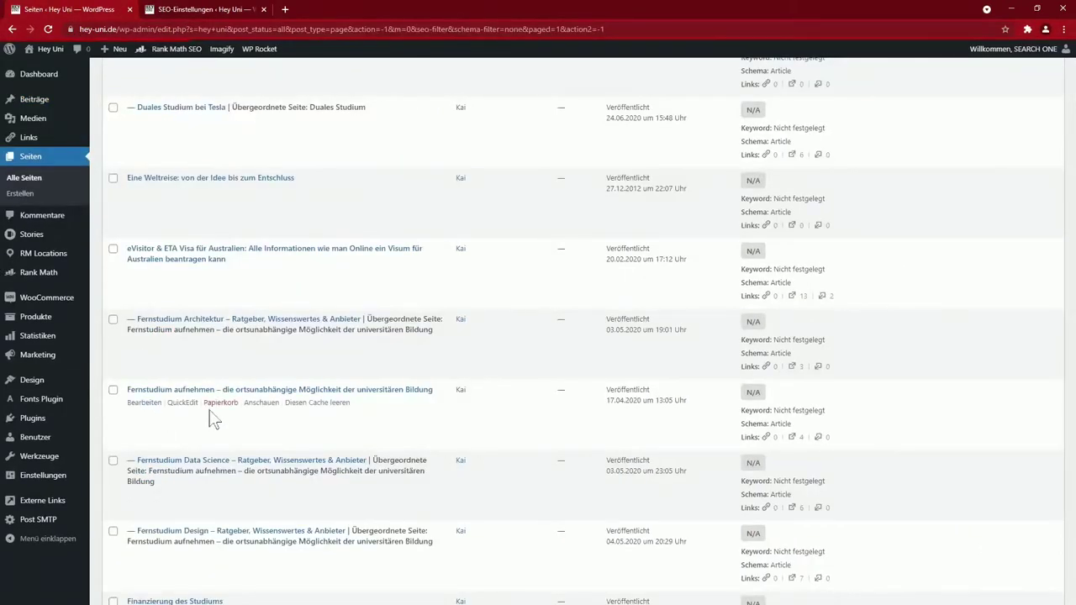
{"action": "left_click", "coordinate": [144, 403]}
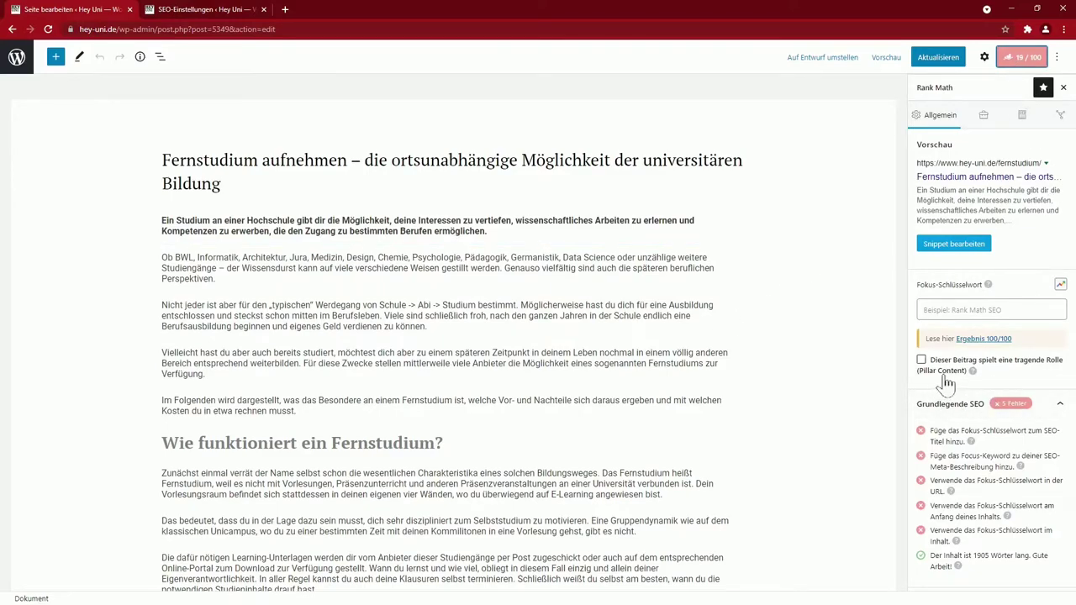
{"action": "left_click", "coordinate": [921, 362]}
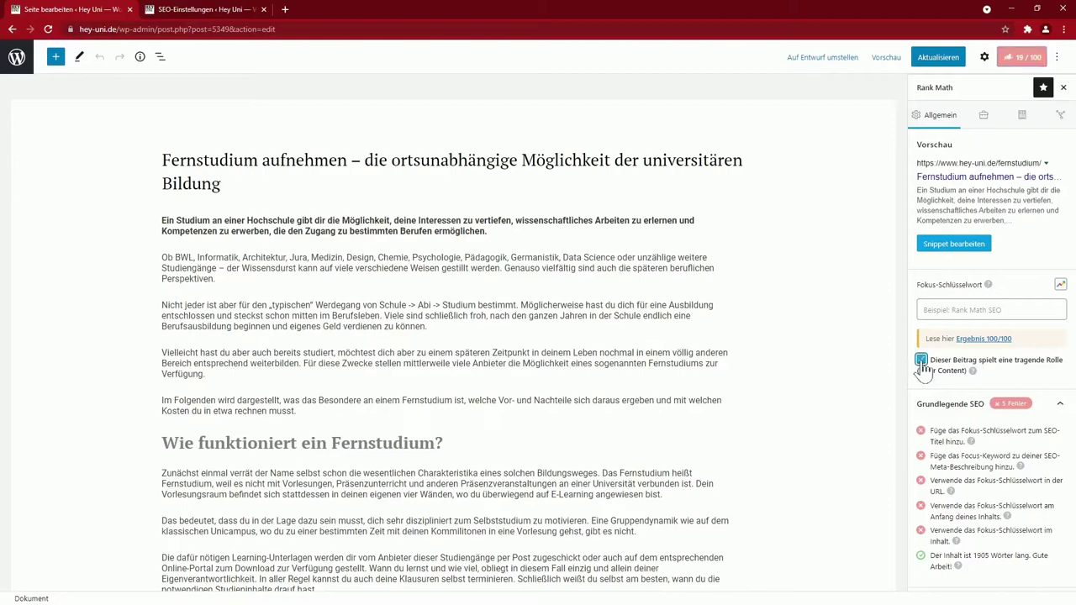
{"action": "left_click", "coordinate": [936, 56]}
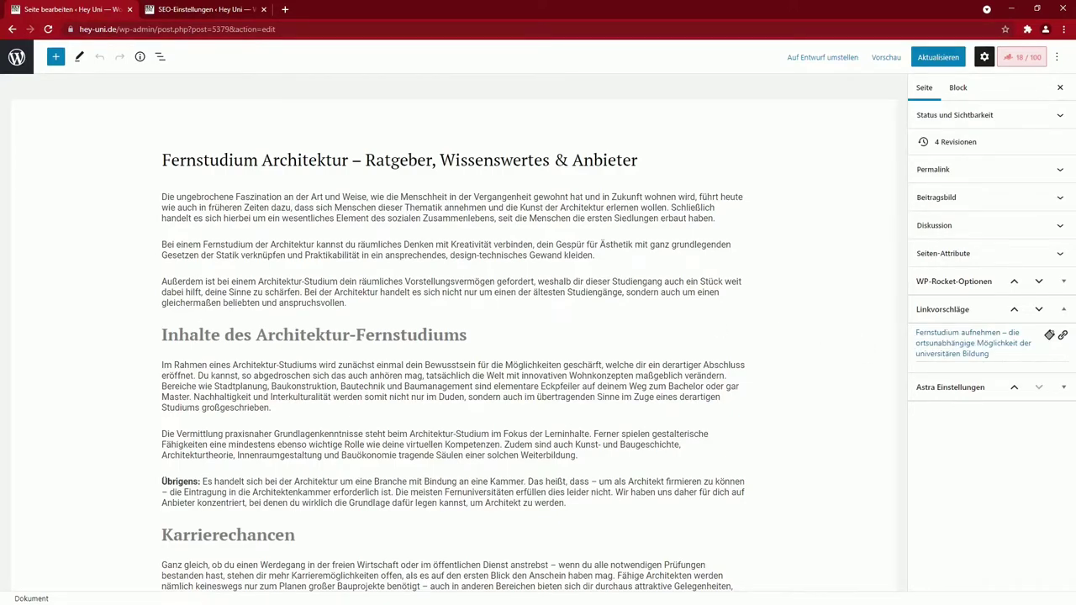
Link the word "Fernstudium" in the architecture page's second paragraph to the suggested "Fernstudium aufnehmen" page and update the page
{"action": "left_click", "coordinate": [346, 249]}
{"action": "double_click", "coordinate": [229, 244]}
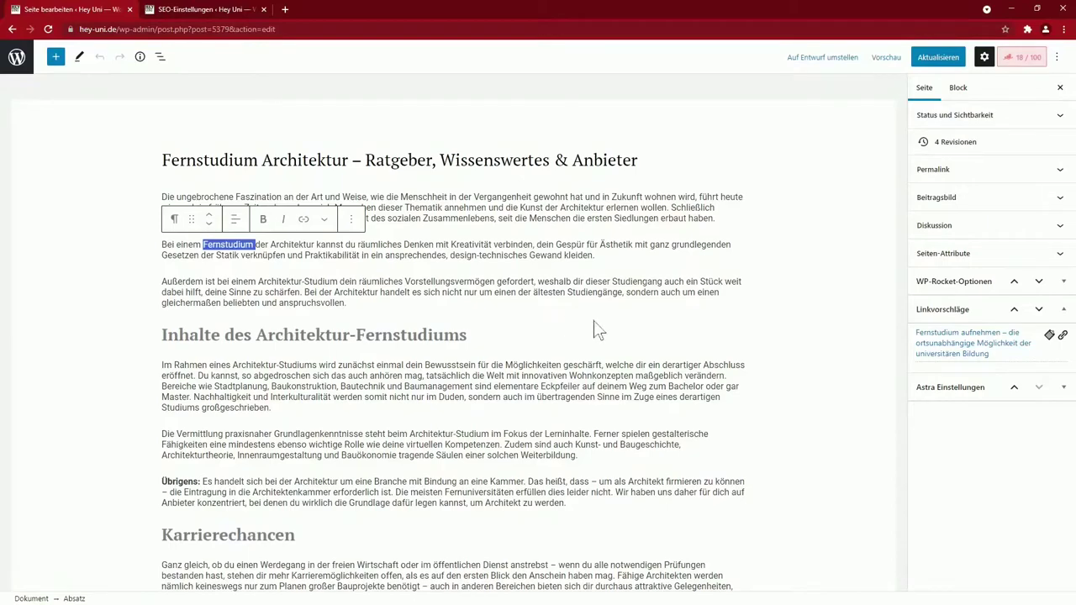
{"action": "left_click", "coordinate": [1050, 336]}
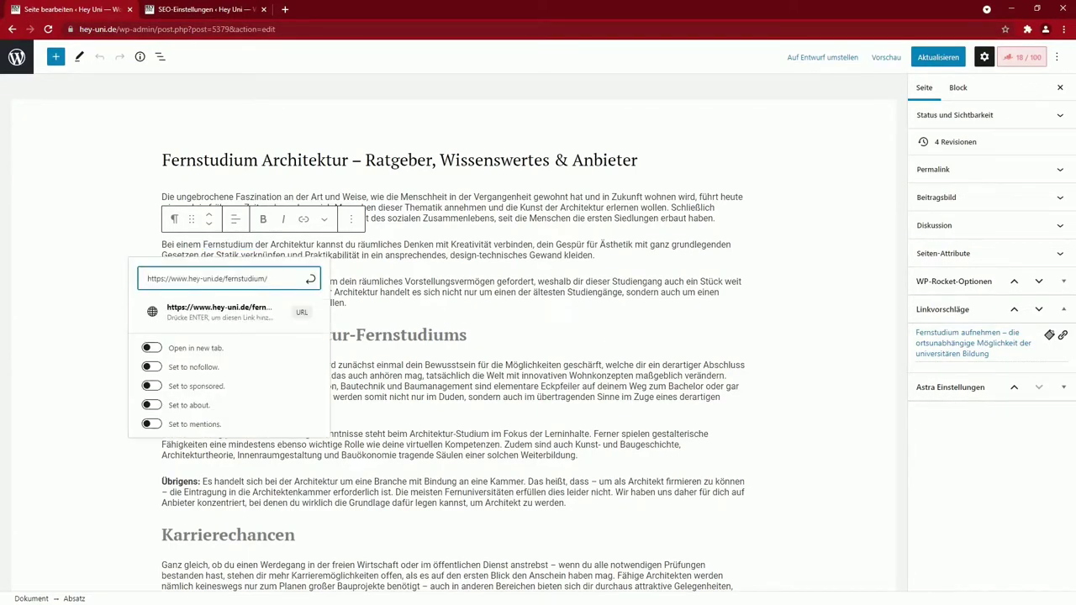
{"action": "left_click", "coordinate": [925, 56]}
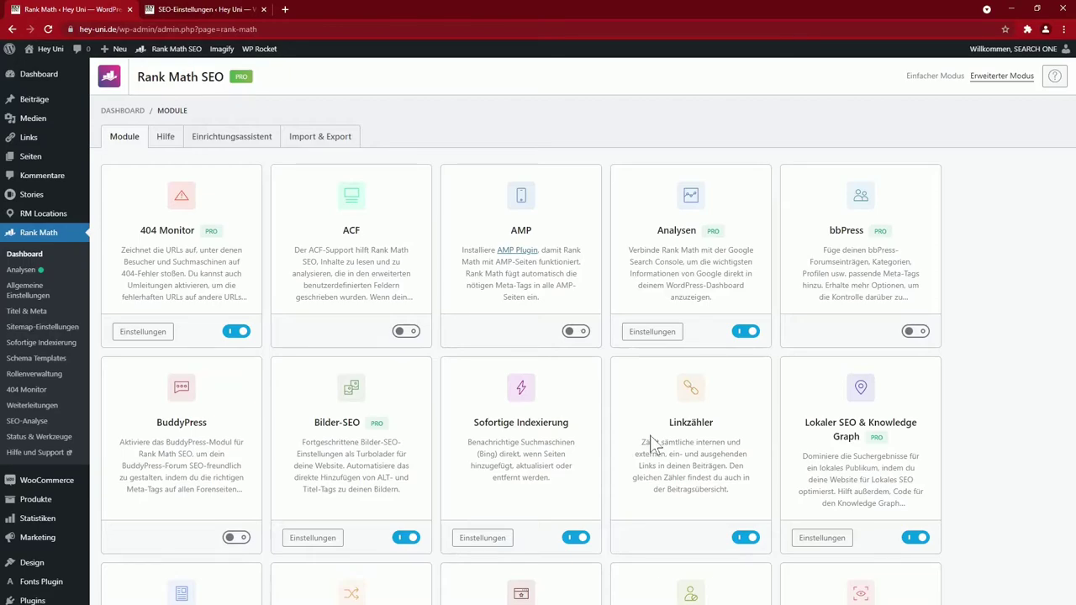
Open the settings of the Local SEO & Knowledge Graph module from the module overview
{"action": "scroll", "coordinate": [651, 444], "scroll_direction": "down", "scroll_amount": 3}
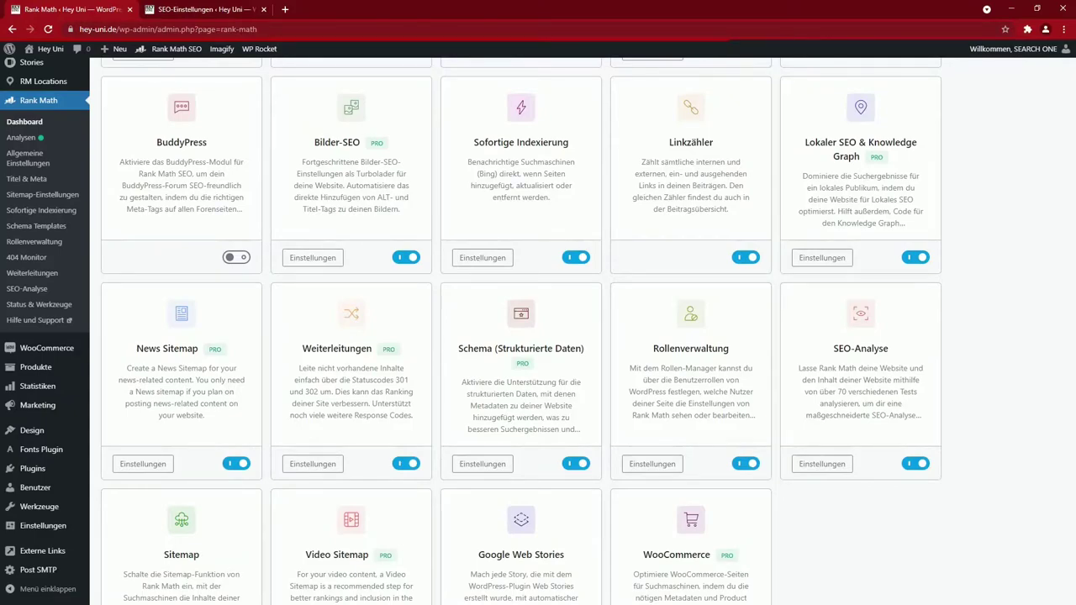
{"action": "left_click", "coordinate": [821, 259]}
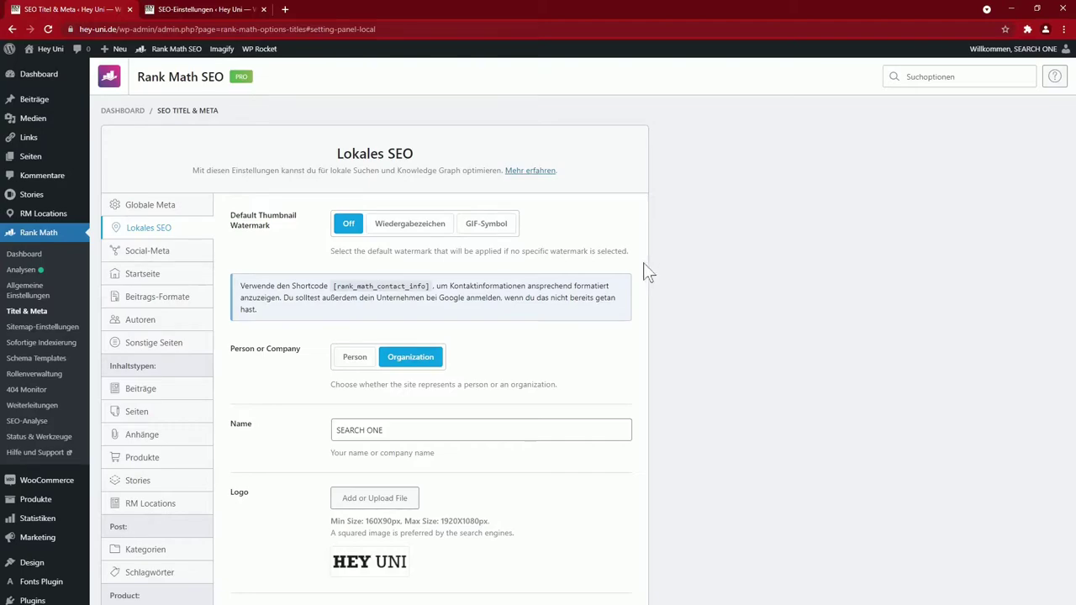
Review the Local SEO settings, from the contact info shortcode and multiple locations down to the About and Contact page options, and save them
{"action": "left_click_drag", "start_coordinate": [333, 286], "coordinate": [430, 288]}
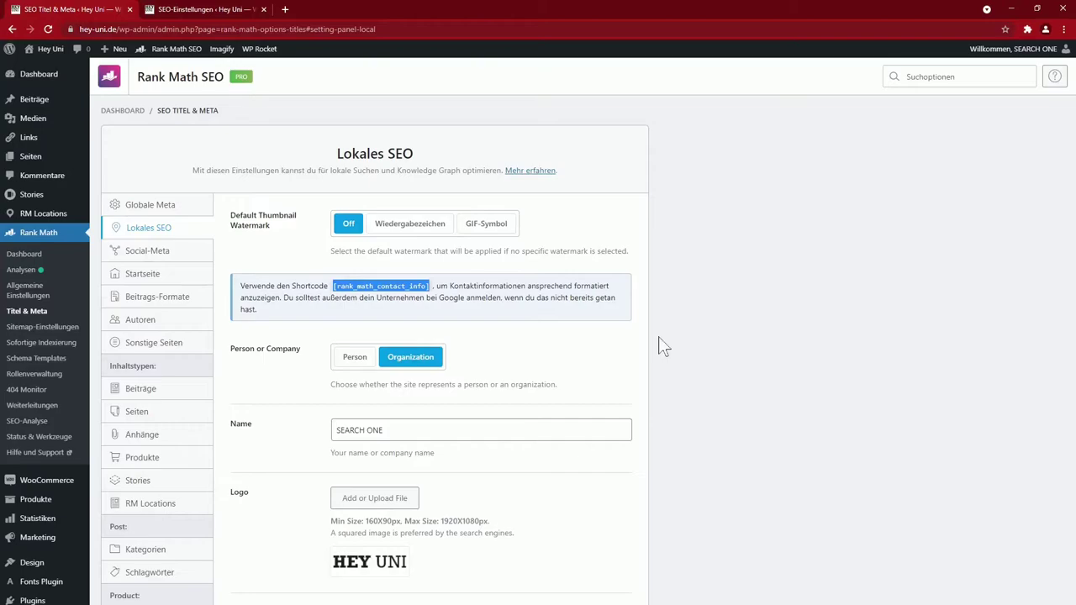
{"action": "scroll", "coordinate": [660, 344], "scroll_direction": "down", "scroll_amount": 5}
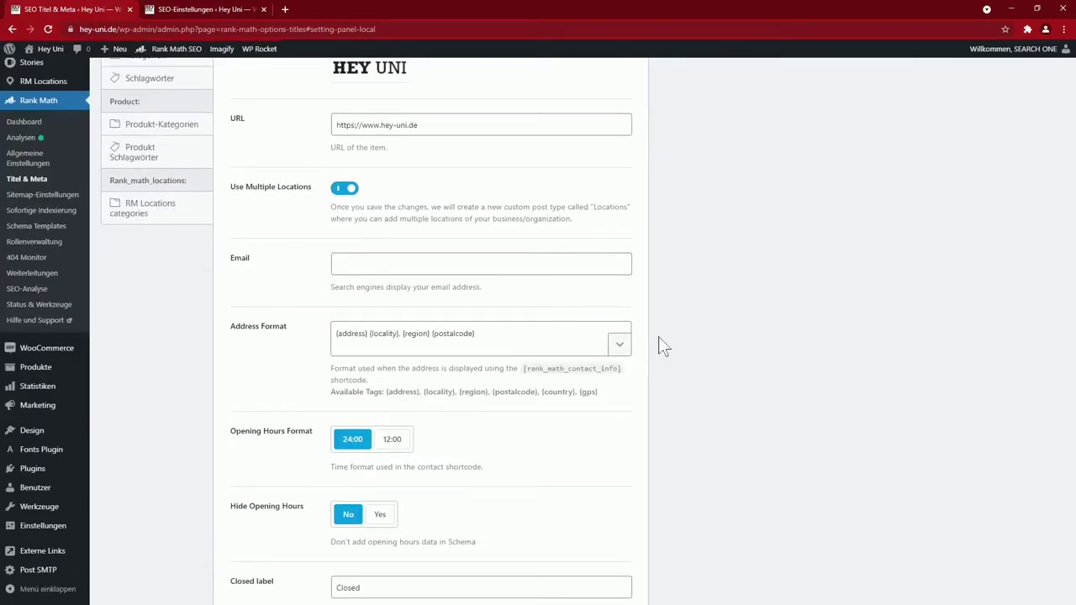
{"action": "scroll", "coordinate": [660, 341], "scroll_direction": "up", "scroll_amount": 2}
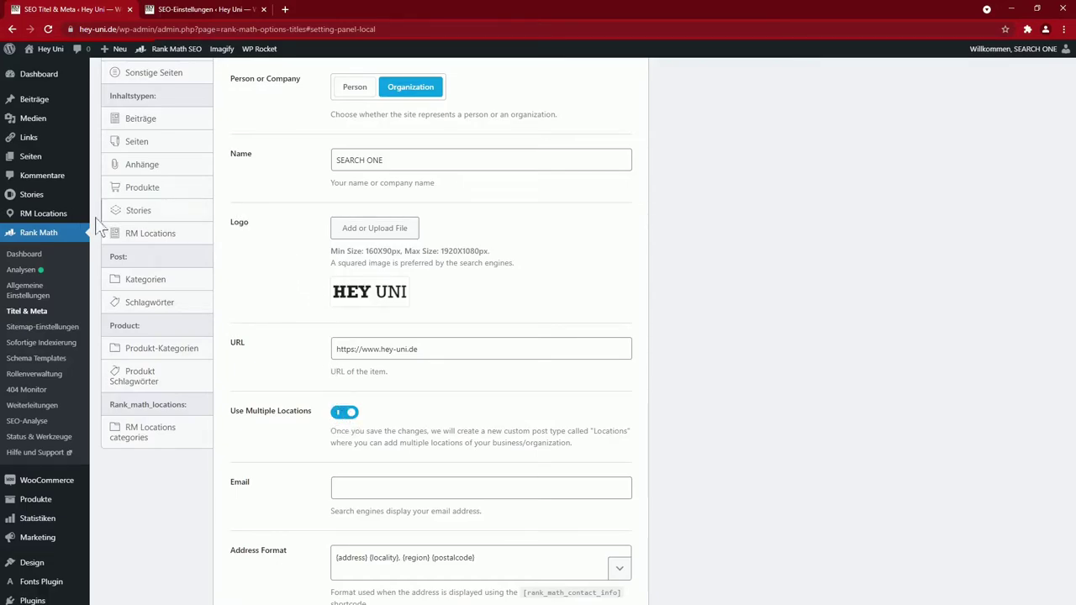
{"action": "mouse_move", "coordinate": [34, 220]}
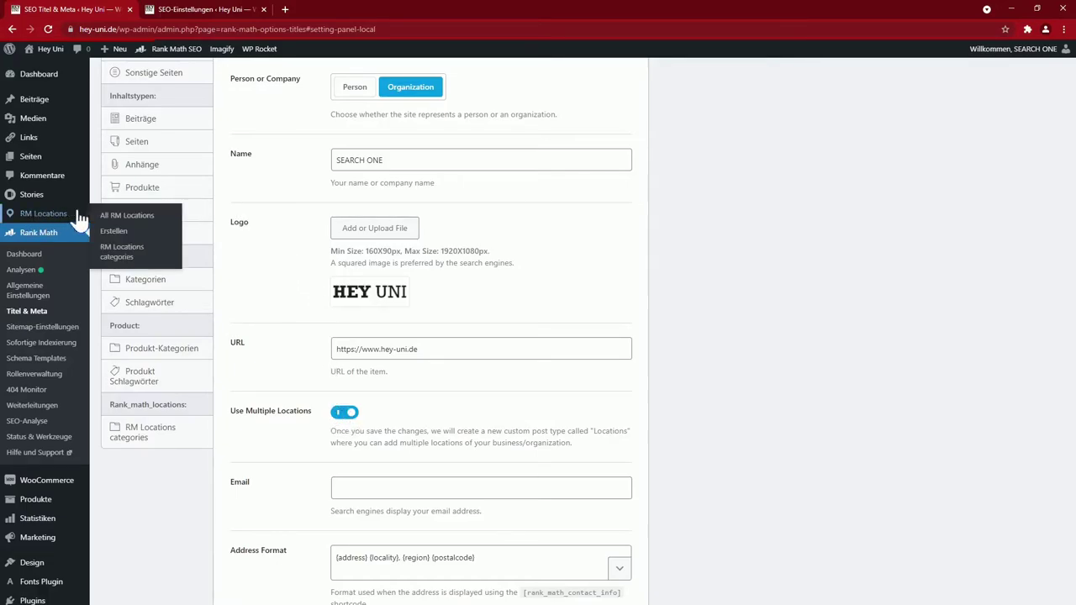
{"action": "mouse_move", "coordinate": [453, 286]}
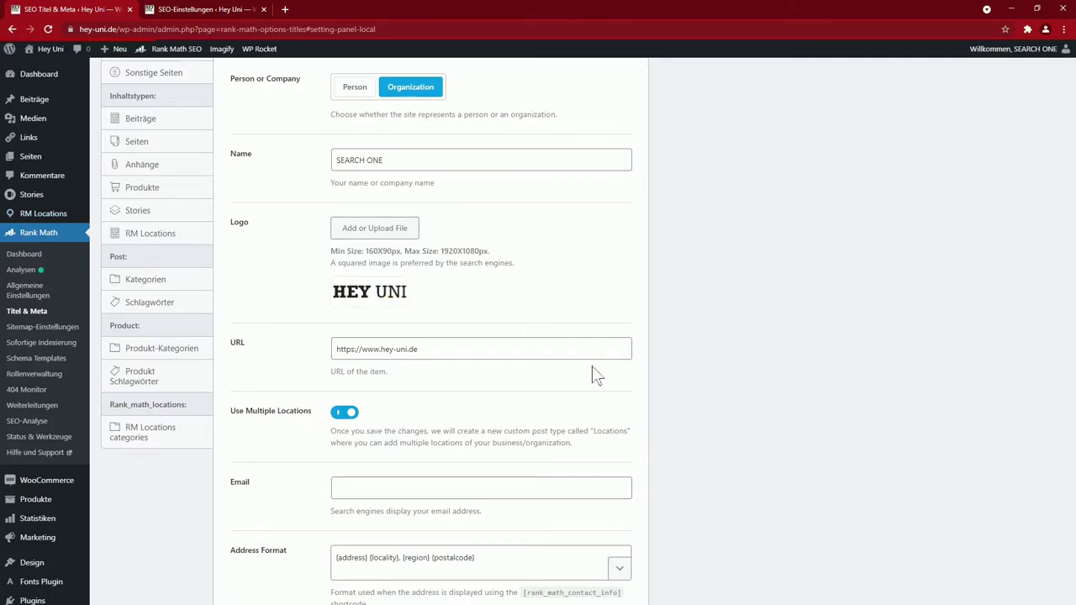
{"action": "scroll", "coordinate": [781, 427], "scroll_direction": "down", "scroll_amount": 6}
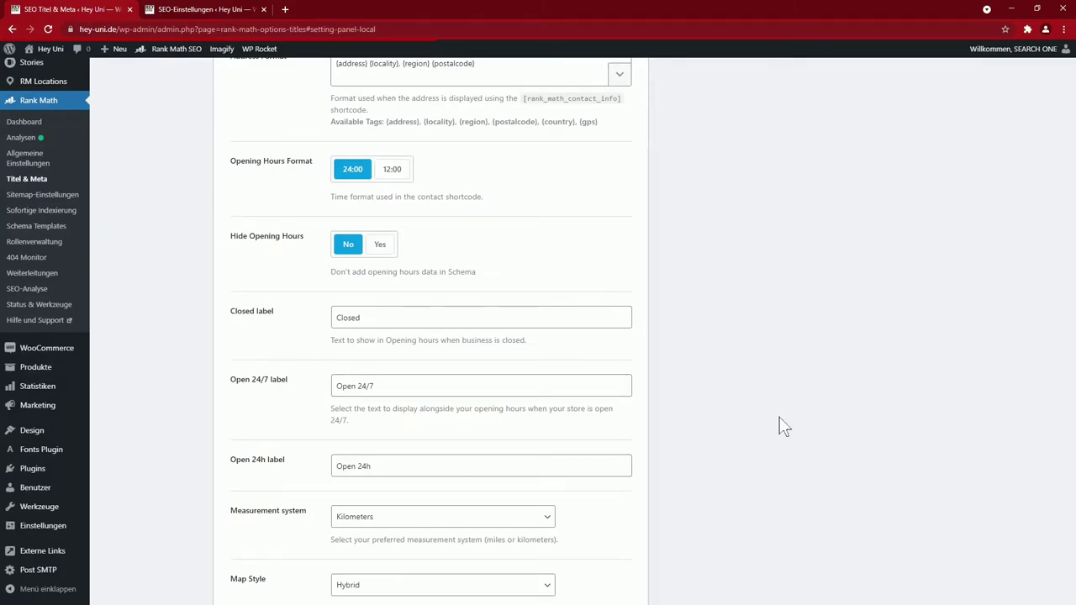
{"action": "scroll", "coordinate": [782, 428], "scroll_direction": "down", "scroll_amount": 6}
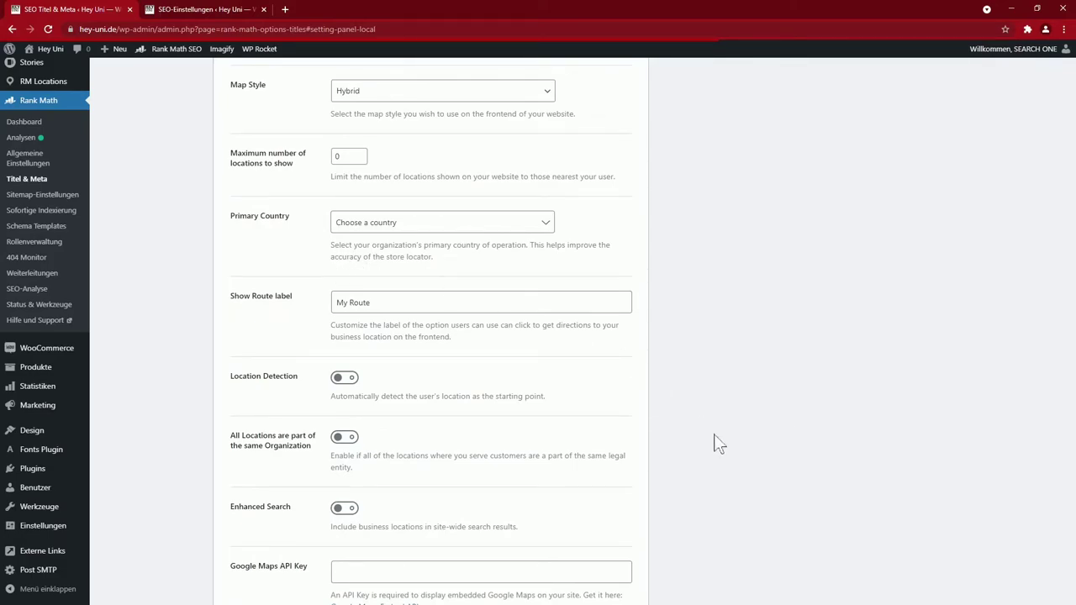
{"action": "scroll", "coordinate": [714, 436], "scroll_direction": "down", "scroll_amount": 7}
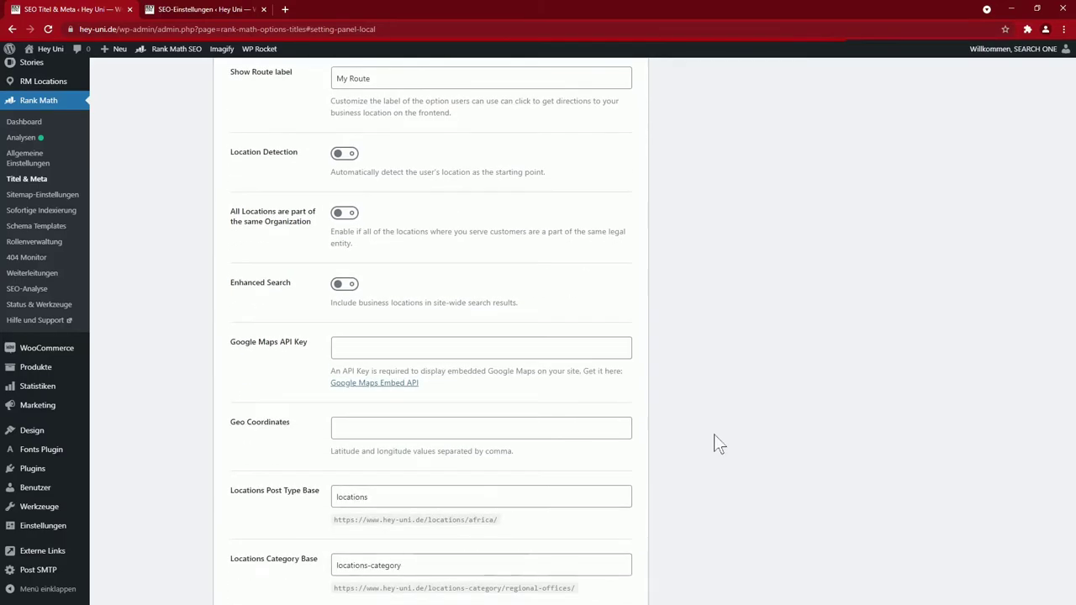
{"action": "scroll", "coordinate": [713, 436], "scroll_direction": "down", "scroll_amount": 1}
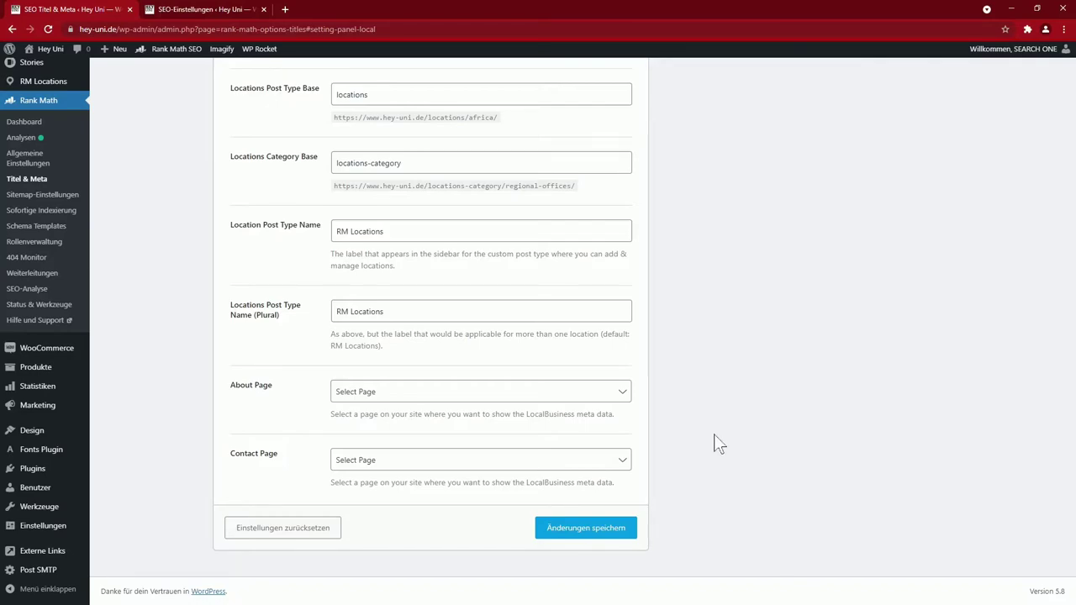
{"action": "left_click", "coordinate": [548, 530]}
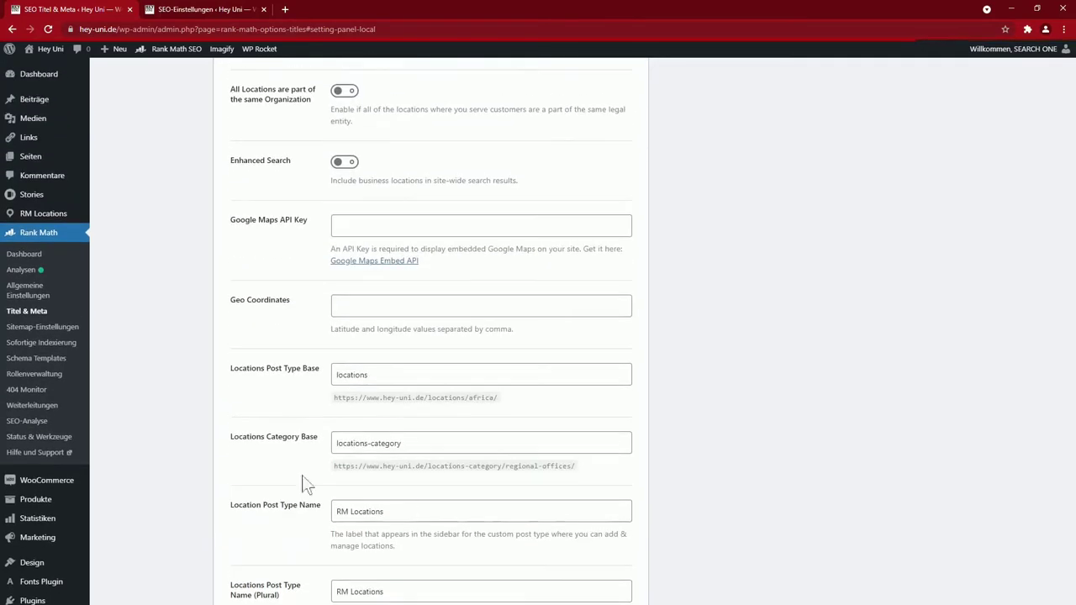
Create a new RM location titled "Headquarters Germany" with the new category "Europe" and save it as a draft
{"action": "mouse_move", "coordinate": [47, 217]}
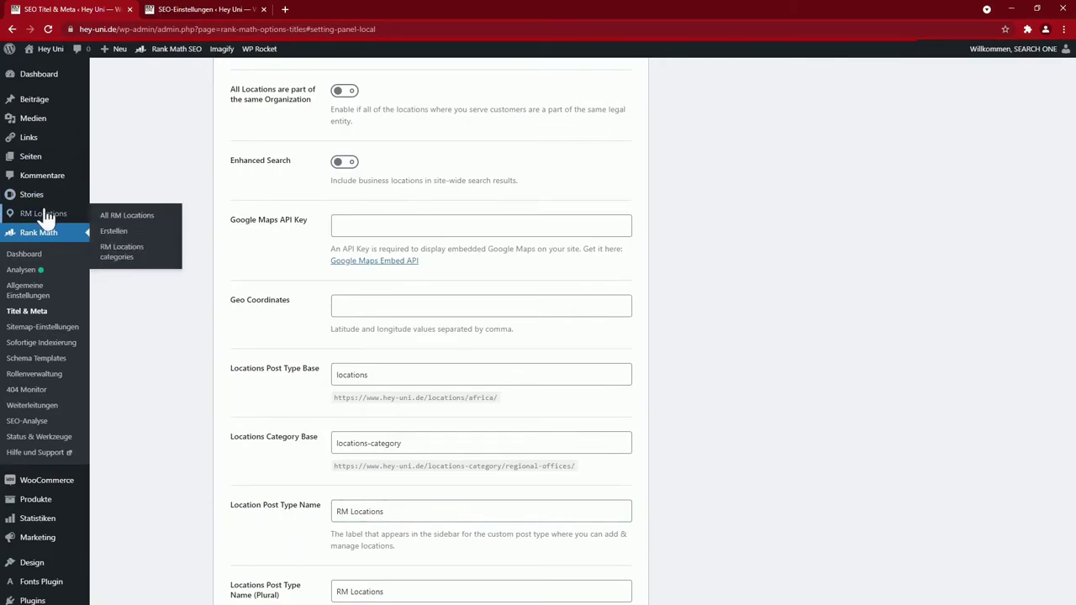
{"action": "left_click", "coordinate": [133, 217]}
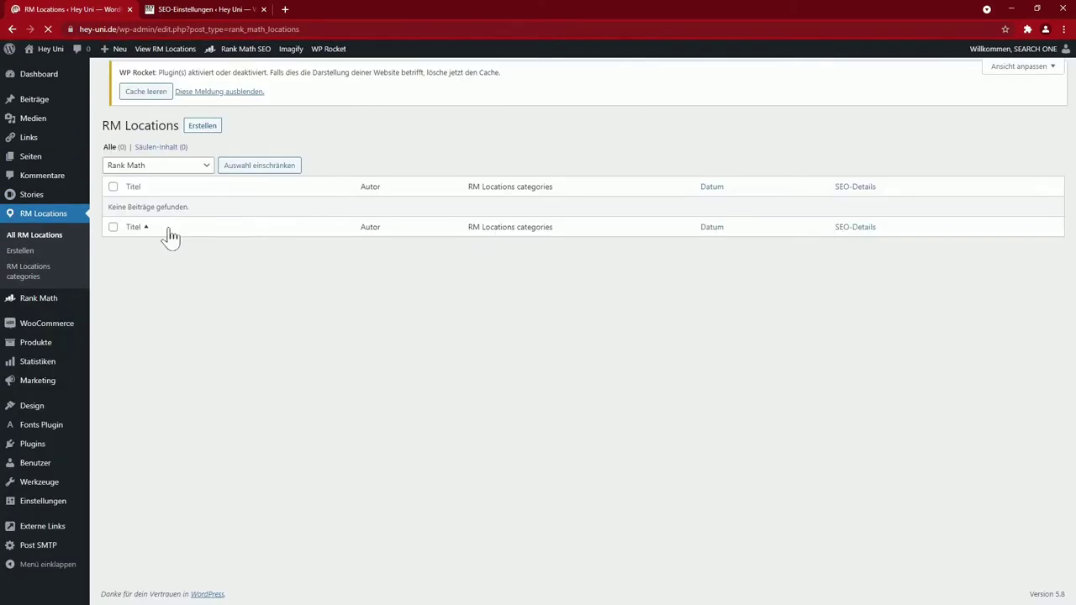
{"action": "left_click", "coordinate": [202, 77]}
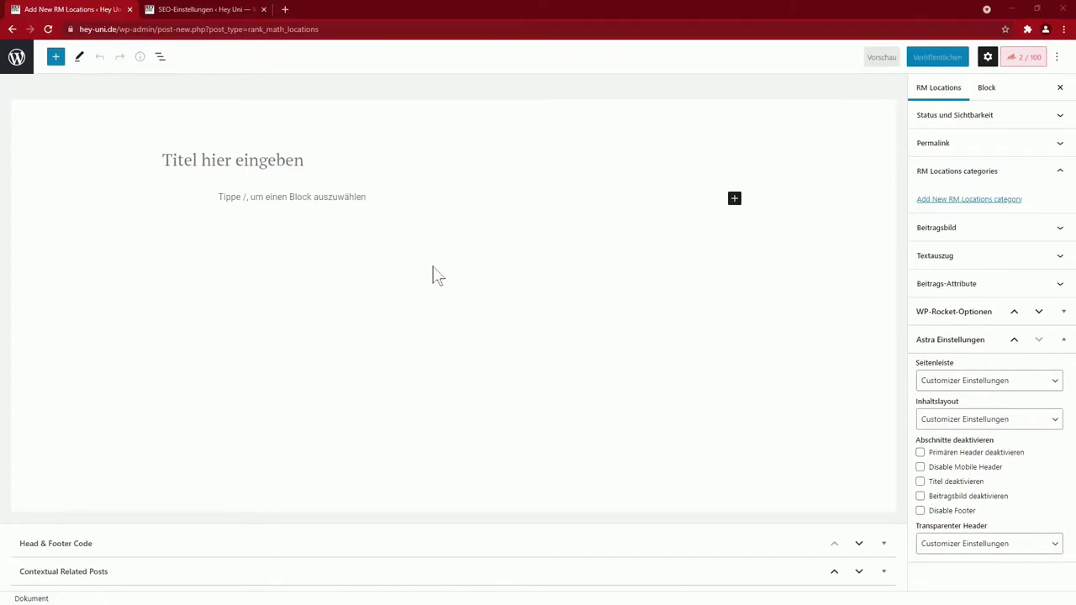
{"action": "left_click", "coordinate": [949, 200]}
{"action": "left_click", "coordinate": [939, 233]}
{"action": "type", "text": "Europe"}
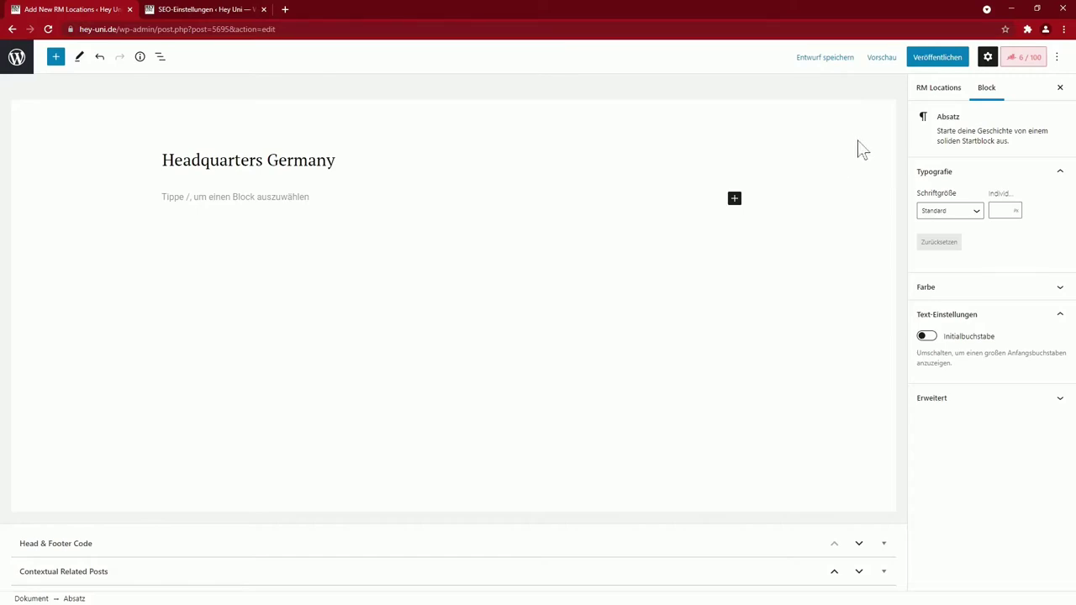
{"action": "left_click", "coordinate": [826, 59]}
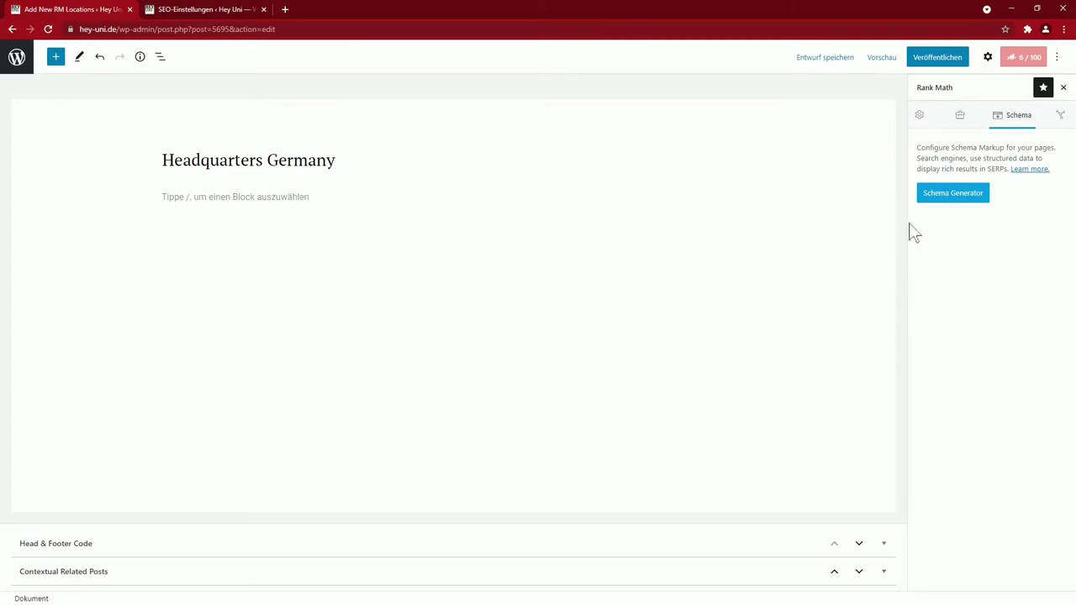
Add the Local Business schema to the Headquarters Germany location, looking through its address, contact and pricing fields, and save the draft
{"action": "left_click", "coordinate": [964, 204]}
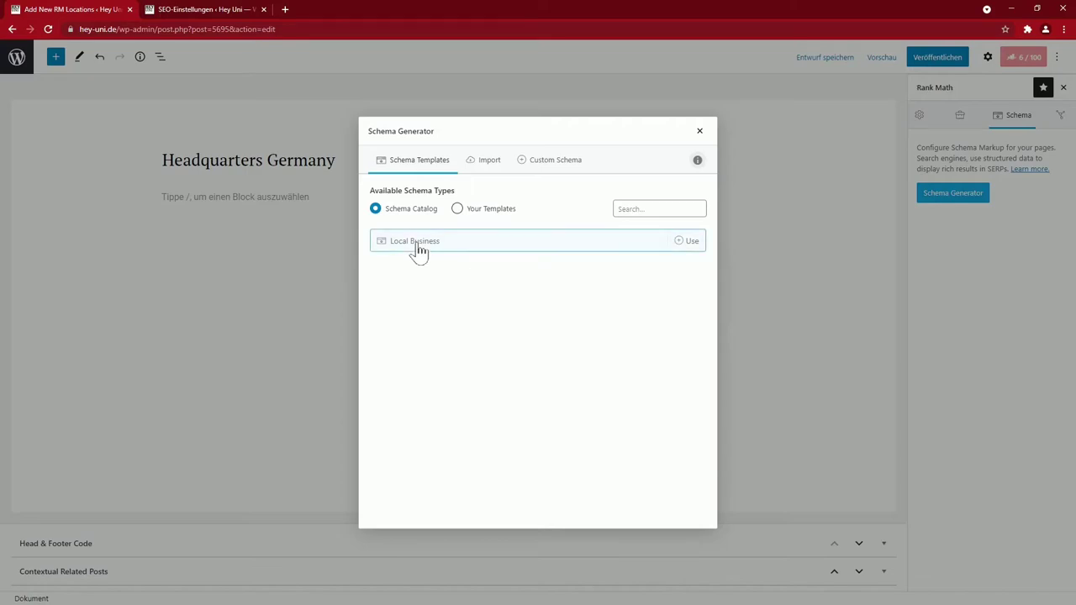
{"action": "left_click", "coordinate": [685, 250]}
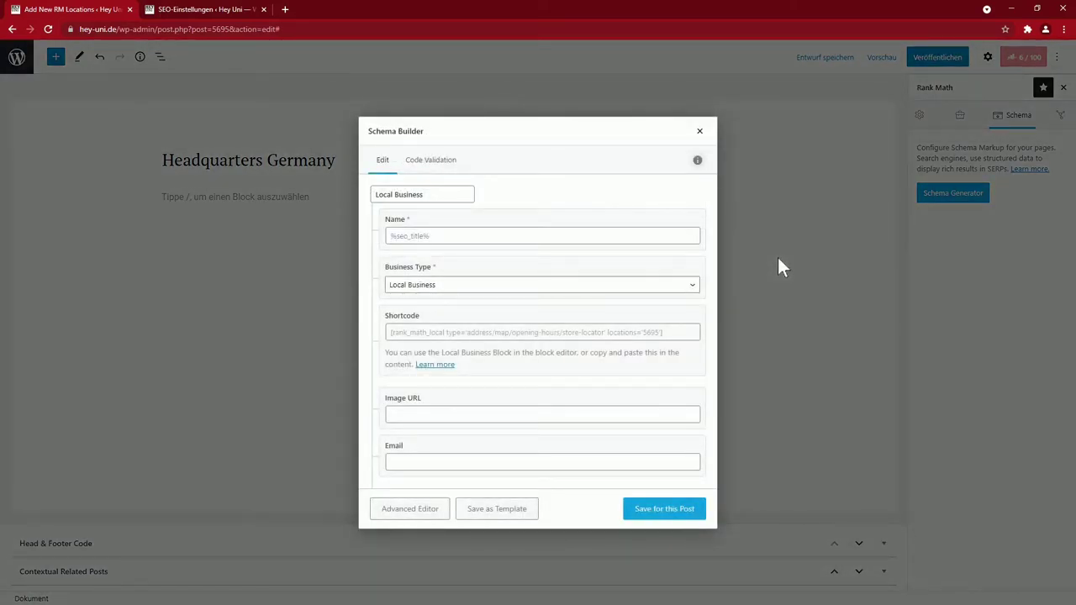
{"action": "scroll", "coordinate": [552, 368], "scroll_direction": "down", "scroll_amount": 3}
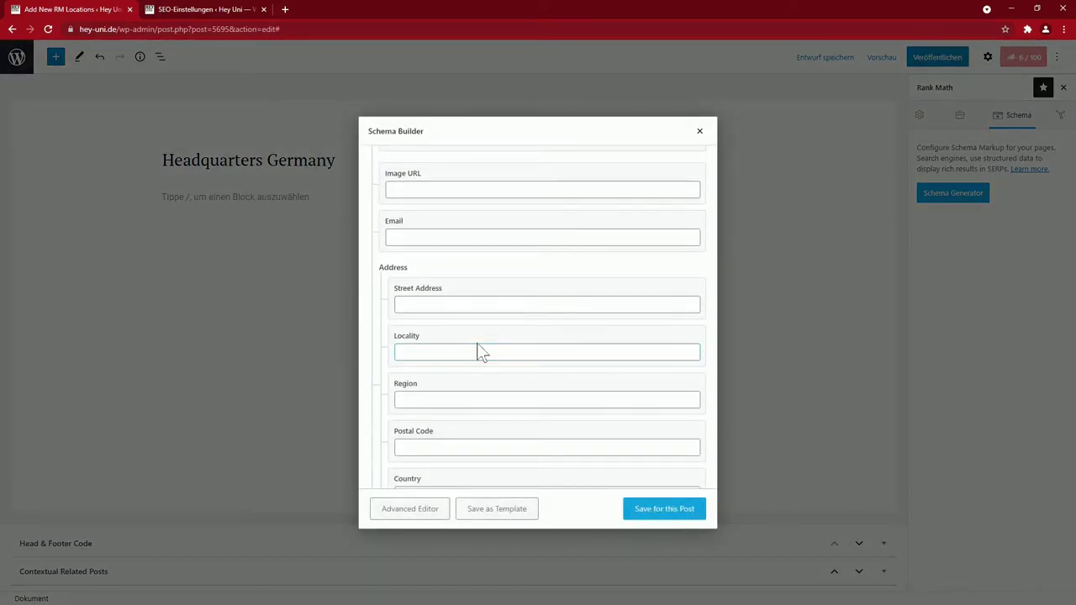
{"action": "scroll", "coordinate": [492, 373], "scroll_direction": "down", "scroll_amount": 2}
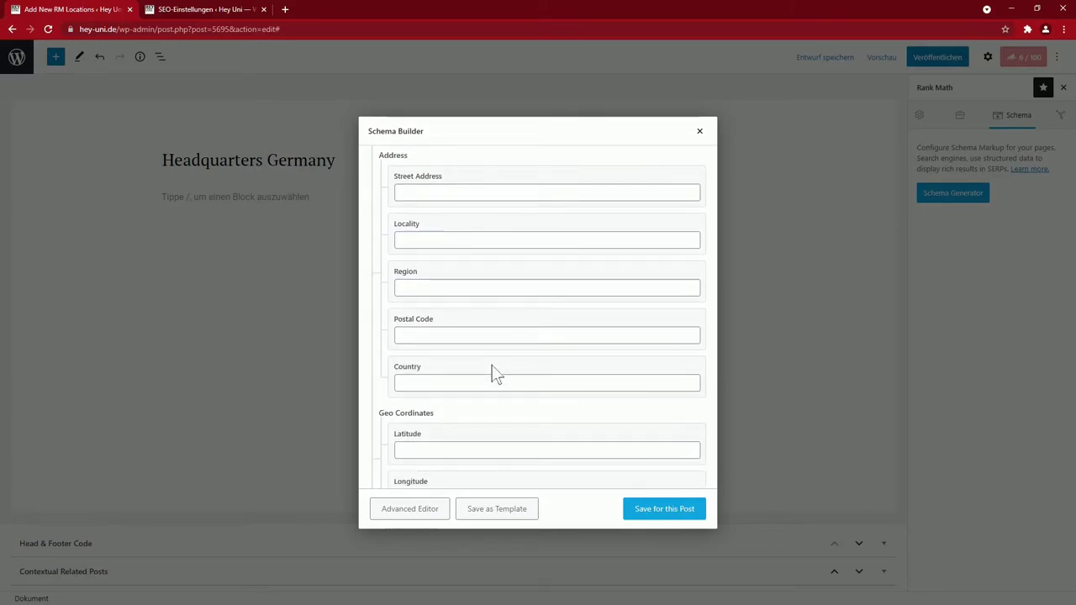
{"action": "scroll", "coordinate": [492, 372], "scroll_direction": "down", "scroll_amount": 5}
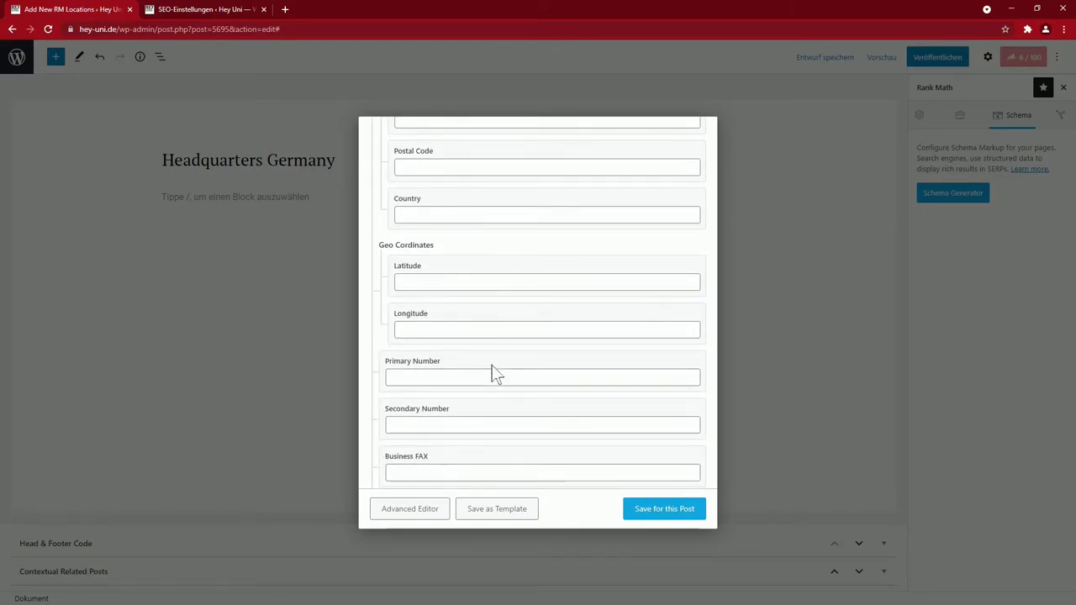
{"action": "scroll", "coordinate": [494, 374], "scroll_direction": "down", "scroll_amount": 7}
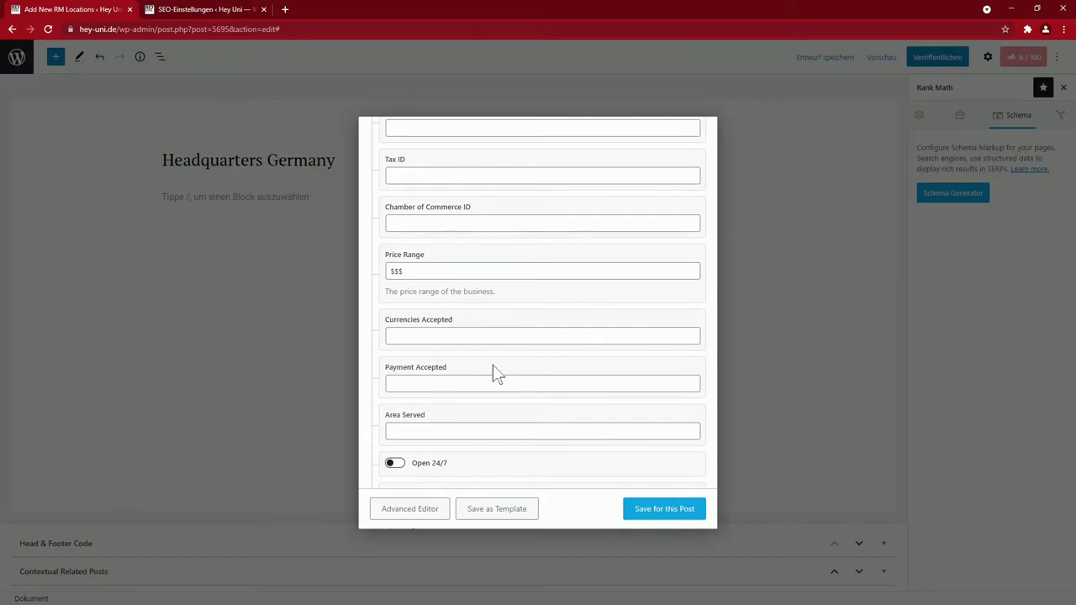
{"action": "left_click", "coordinate": [664, 511]}
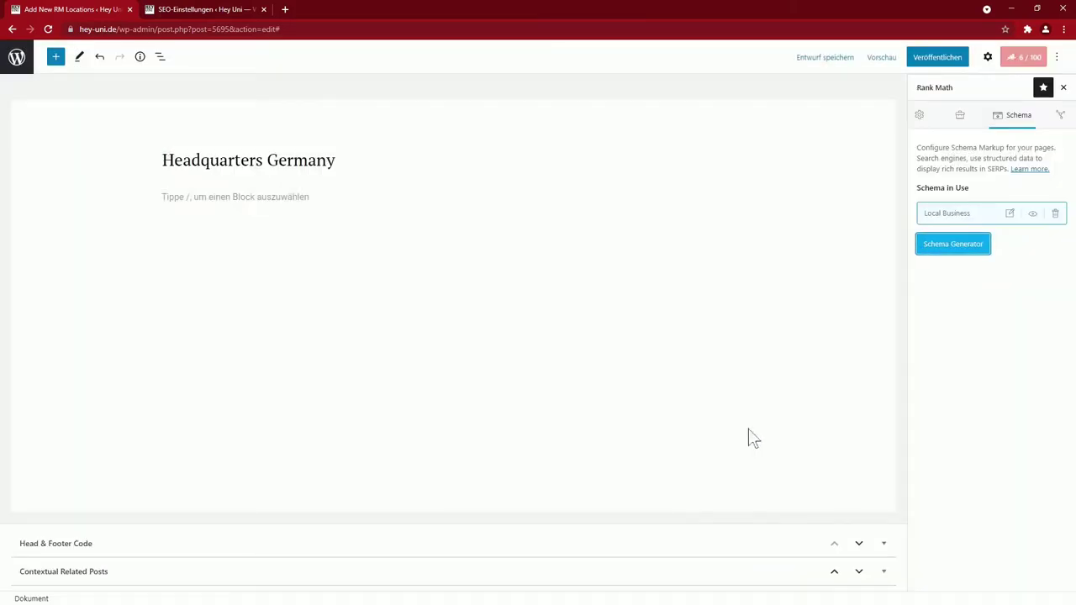
{"action": "left_click", "coordinate": [823, 58]}
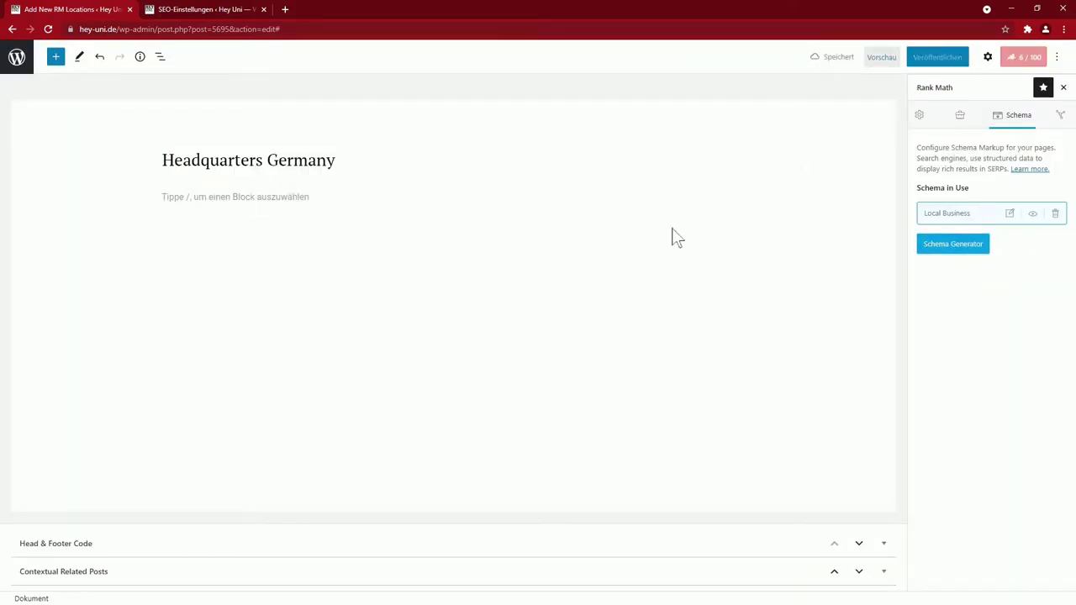
Return to the Rank Math module overview, open the Schema (Strukturierte Daten) settings and look at the schema types available for posts
{"action": "left_click", "coordinate": [17, 56]}
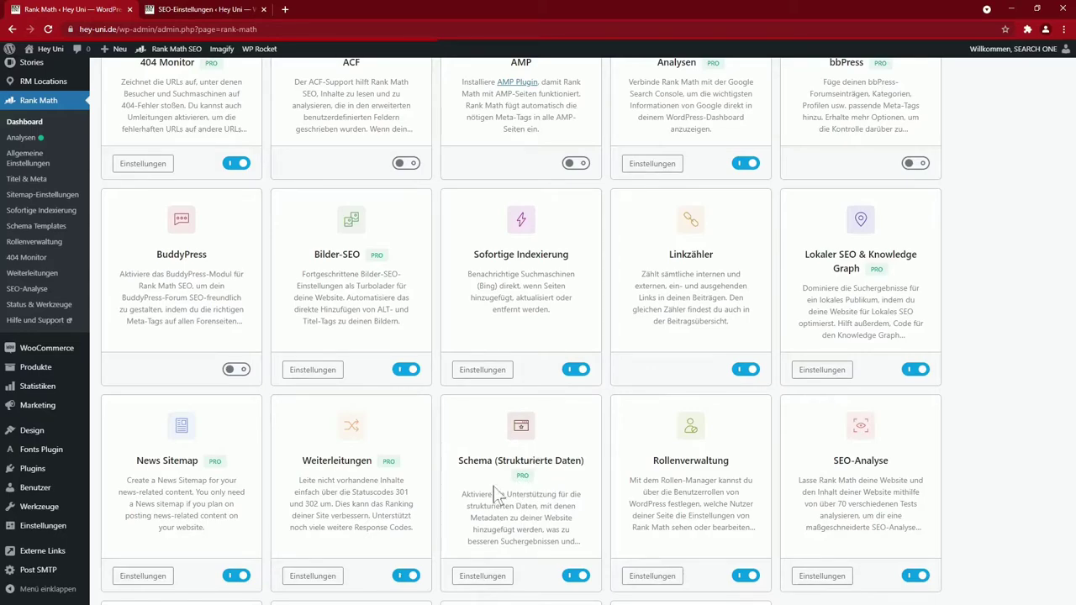
{"action": "left_click", "coordinate": [482, 575]}
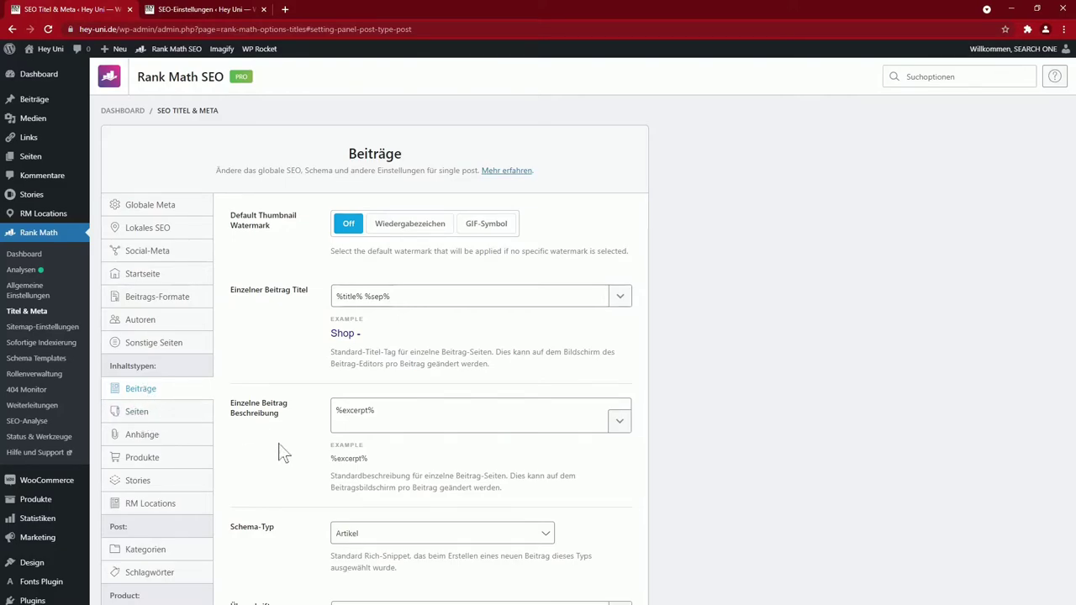
{"action": "scroll", "coordinate": [639, 528], "scroll_direction": "down", "scroll_amount": 3}
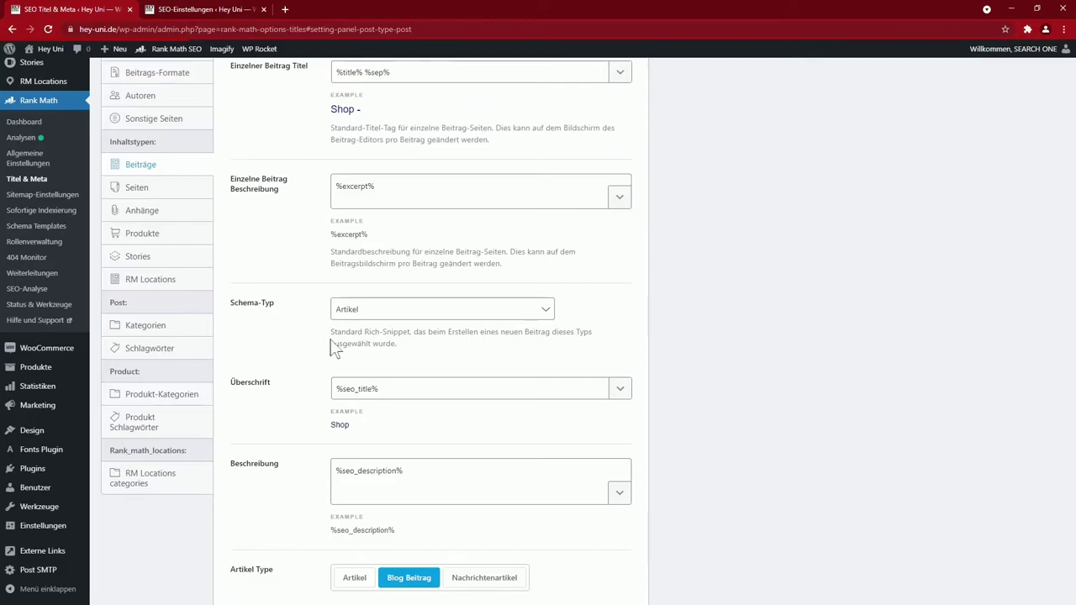
{"action": "left_click", "coordinate": [440, 319]}
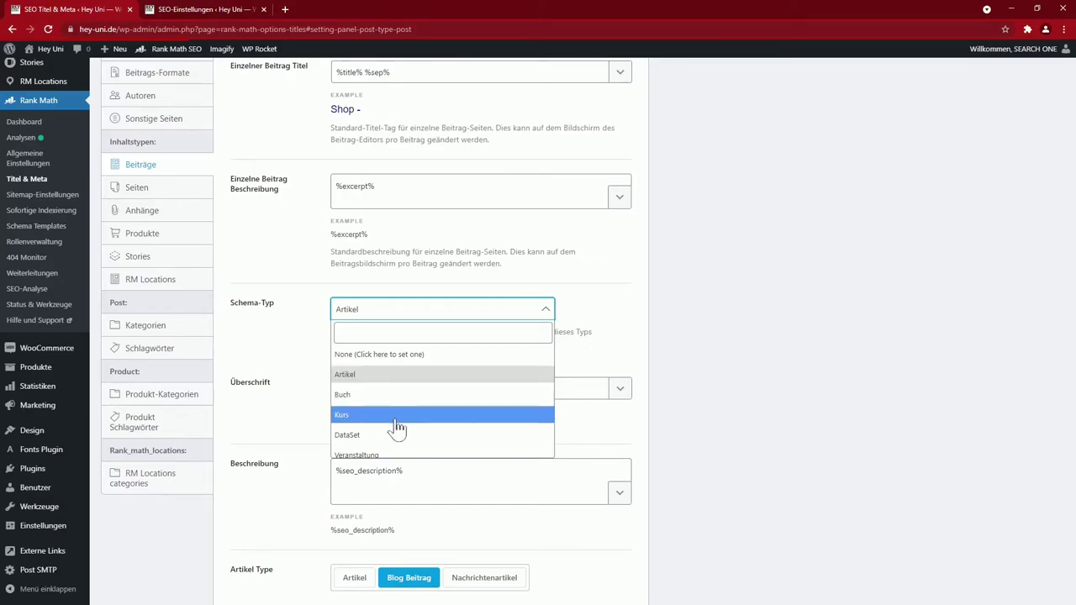
{"action": "left_click", "coordinate": [295, 339]}
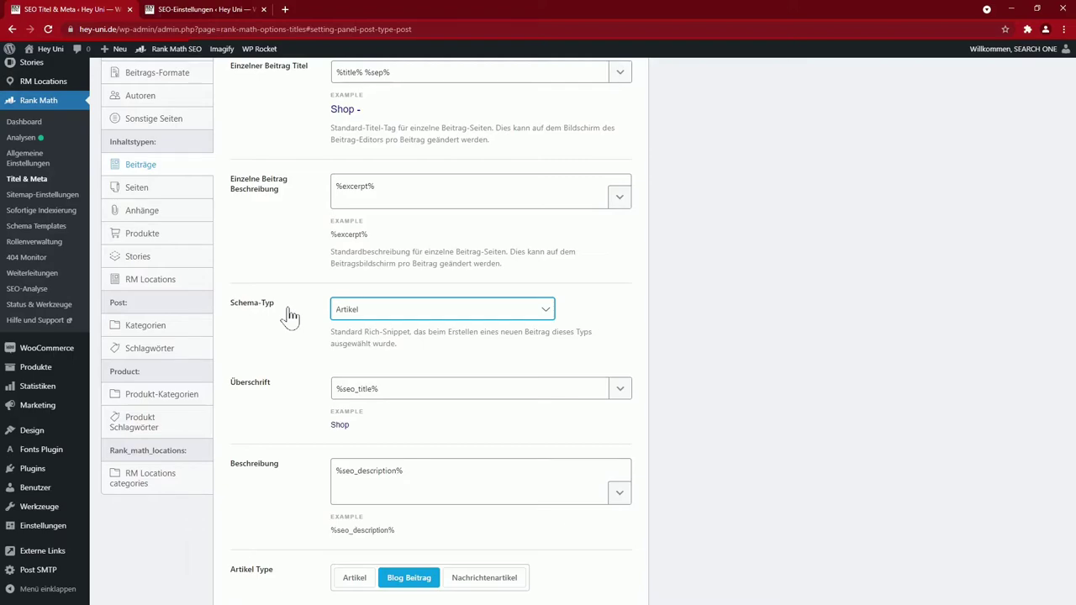
Try switching the posts' robots meta from Index to Kein Index, and restore the Index setting
{"action": "scroll", "coordinate": [288, 318], "scroll_direction": "down", "scroll_amount": 4}
{"action": "scroll", "coordinate": [289, 319], "scroll_direction": "down", "scroll_amount": 4}
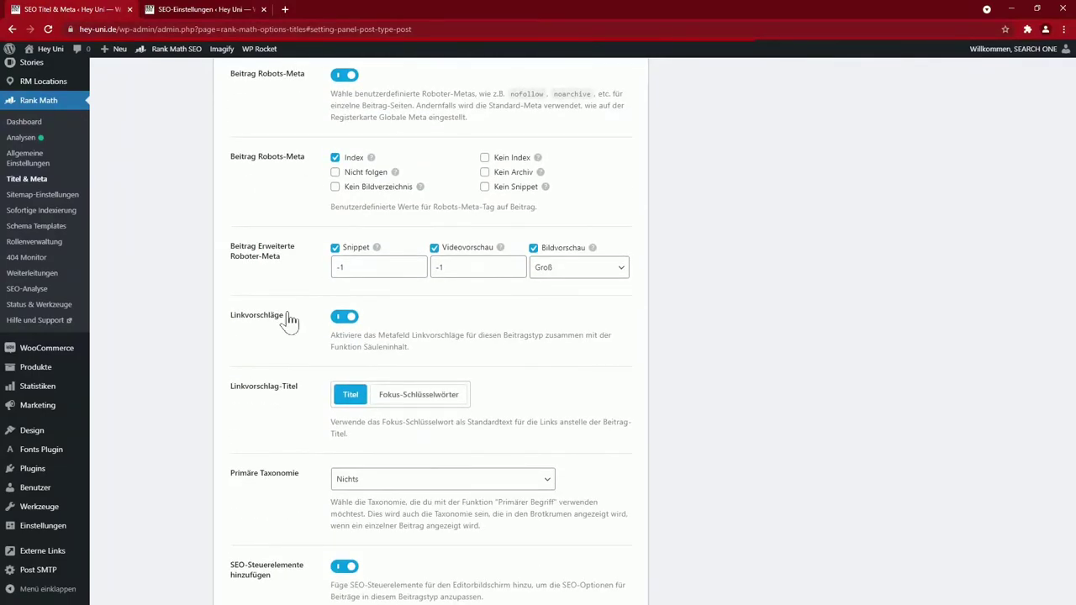
{"action": "left_click", "coordinate": [335, 158]}
{"action": "left_click", "coordinate": [485, 160]}
{"action": "left_click", "coordinate": [486, 160]}
{"action": "left_click", "coordinate": [335, 158]}
Look through the remaining post settings, from link suggestions and primary taxonomy to bulk editing, custom fields and thumbnail watermark
{"action": "scroll", "coordinate": [648, 475], "scroll_direction": "down", "scroll_amount": 2}
{"action": "scroll", "coordinate": [652, 477], "scroll_direction": "down", "scroll_amount": 1}
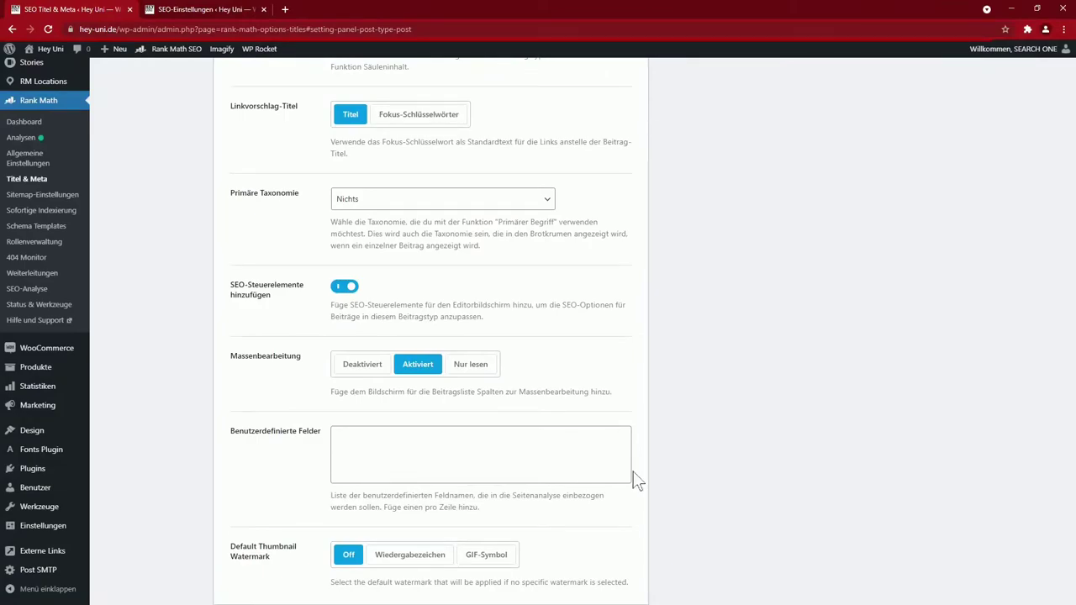
{"action": "scroll", "coordinate": [524, 324], "scroll_direction": "down", "scroll_amount": 1}
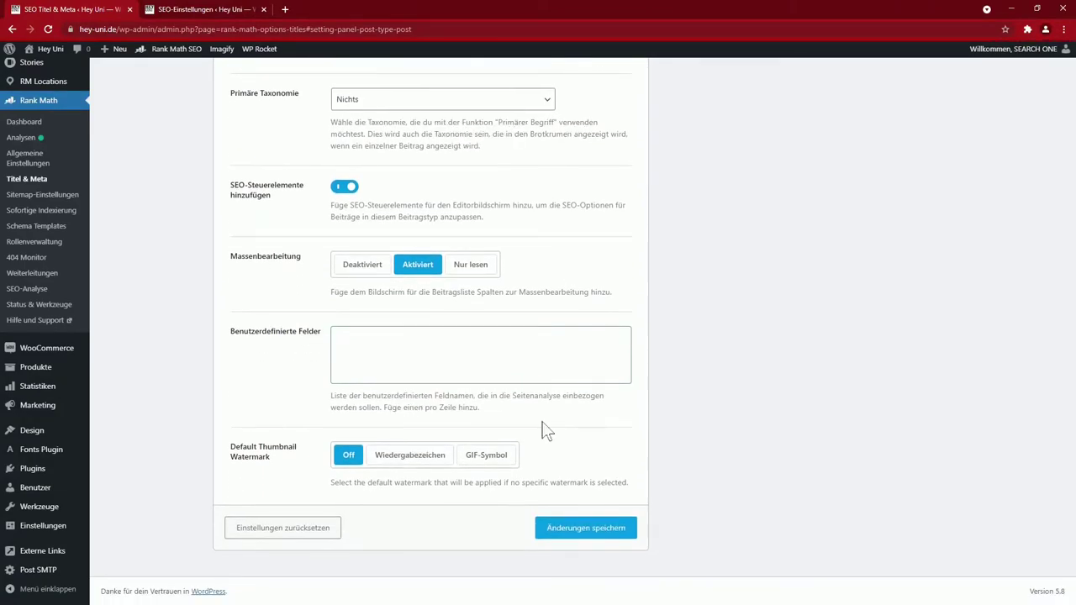
{"action": "scroll", "coordinate": [545, 429], "scroll_direction": "up", "scroll_amount": 4}
{"action": "scroll", "coordinate": [544, 429], "scroll_direction": "up", "scroll_amount": 10}
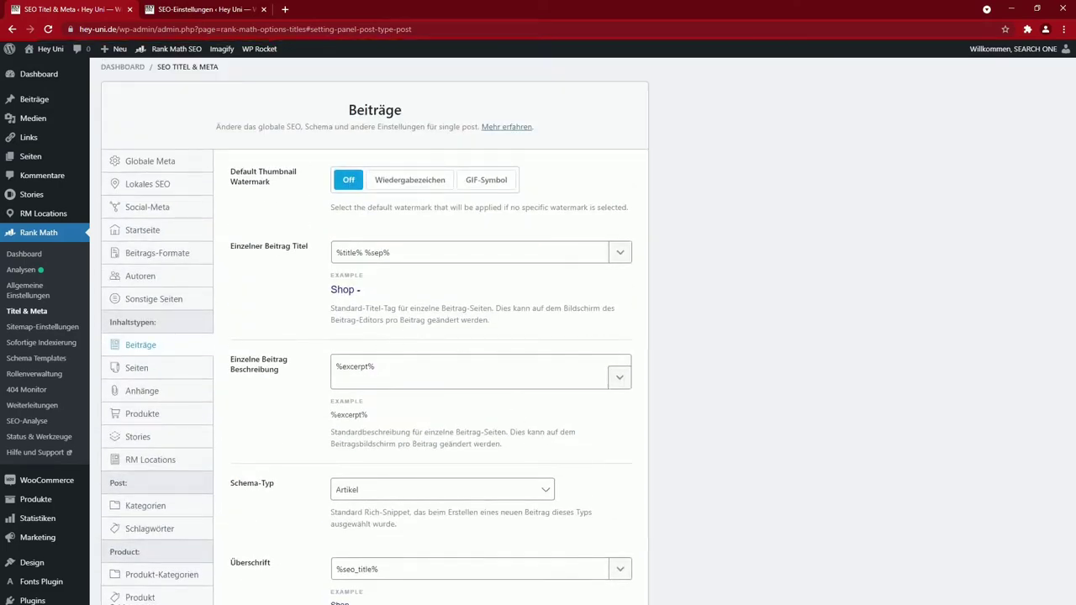
Open the RM Locations settings under Titel & Meta and look through the schema types offered for locations
{"action": "left_click", "coordinate": [145, 464]}
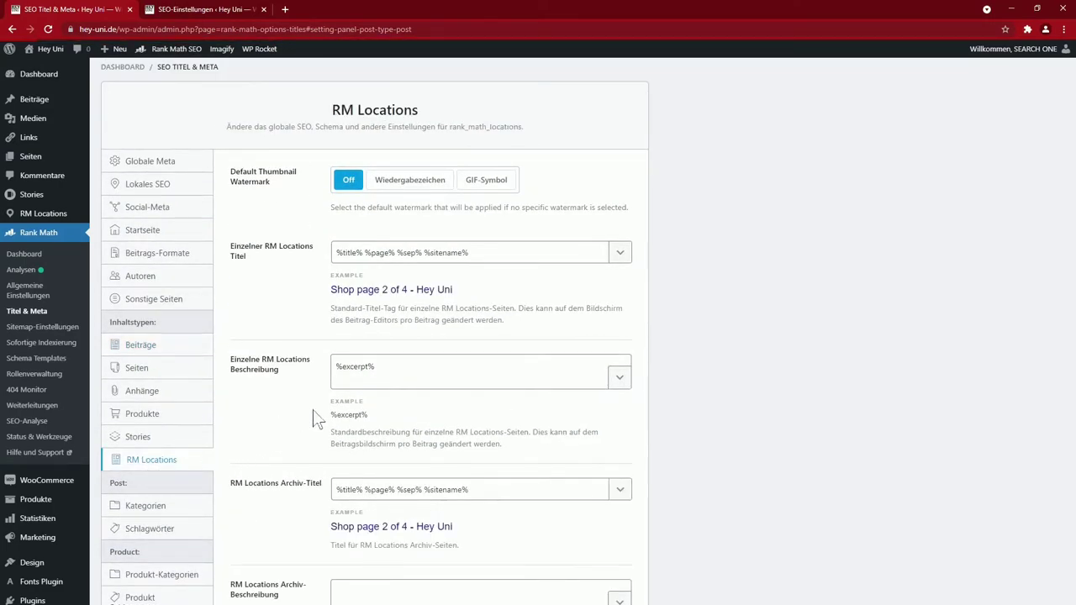
{"action": "scroll", "coordinate": [688, 465], "scroll_direction": "down", "scroll_amount": 4}
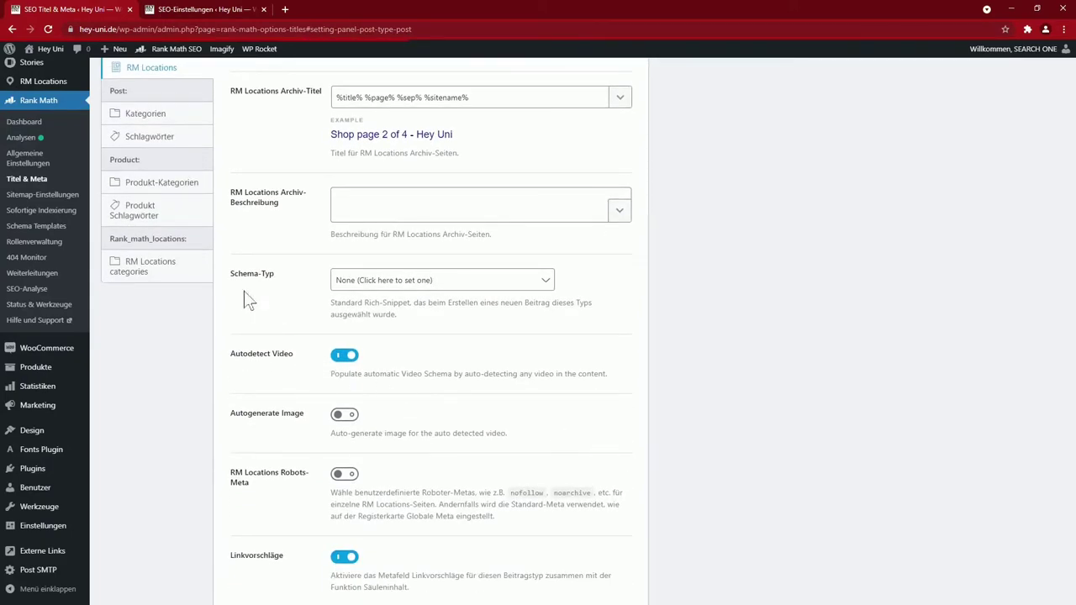
{"action": "left_click", "coordinate": [473, 283]}
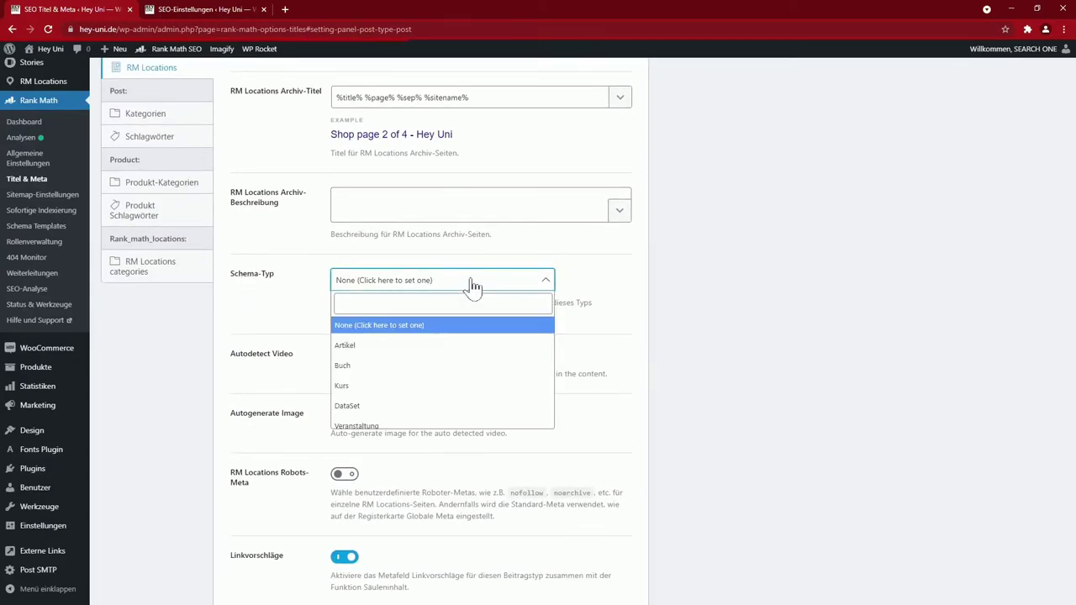
{"action": "scroll", "coordinate": [446, 290], "scroll_direction": "down", "scroll_amount": 3}
{"action": "left_click", "coordinate": [372, 243]}
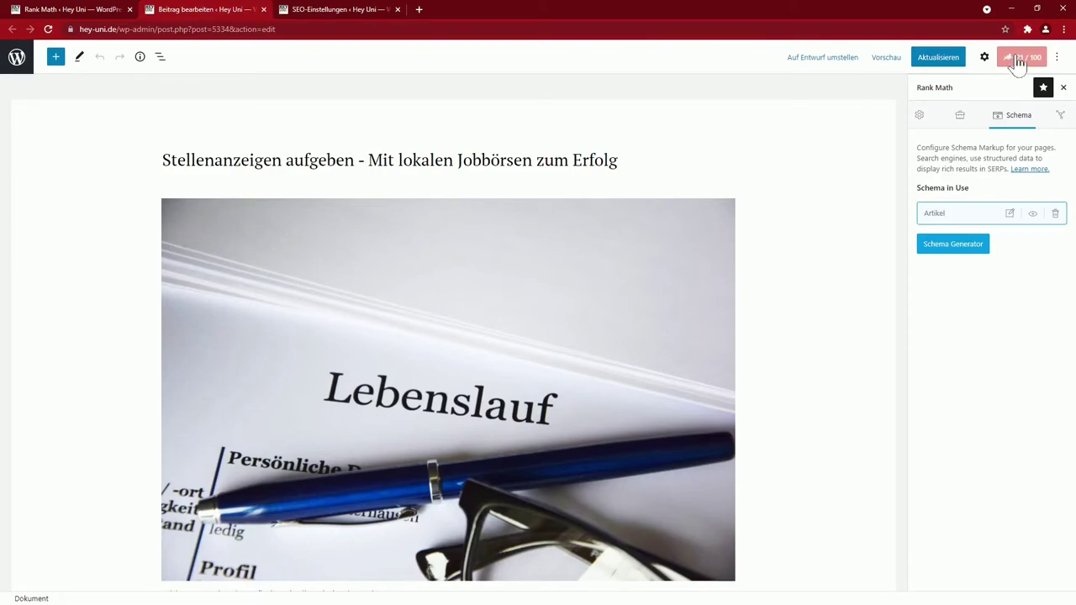
Add a HowTo schema to the Stellenanzeigen post with the Schema Generator and go through its time, cost, currency and material fields
{"action": "left_click", "coordinate": [950, 246]}
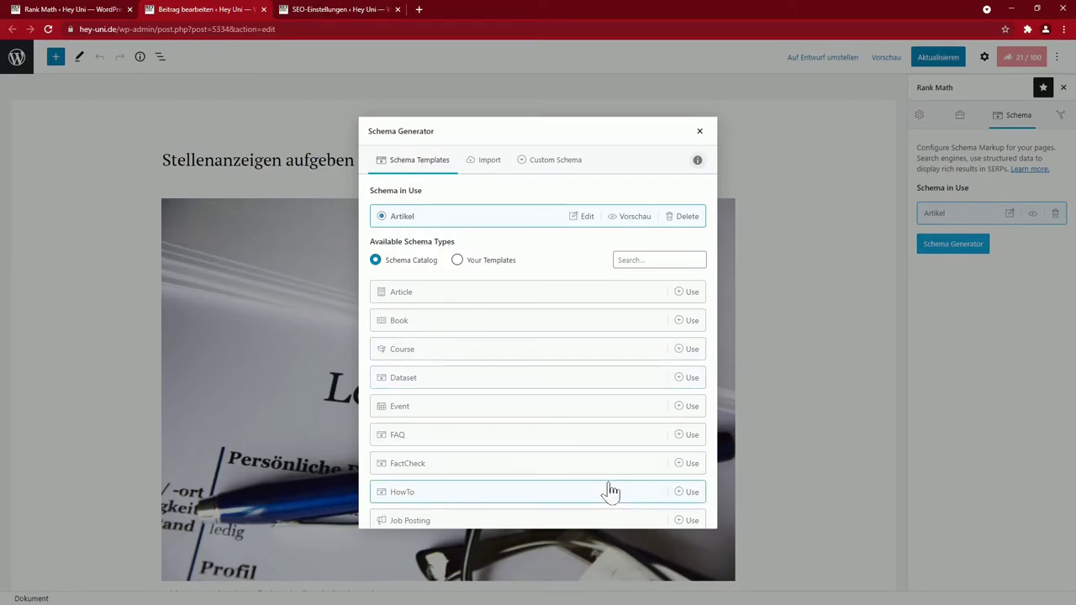
{"action": "left_click", "coordinate": [688, 493]}
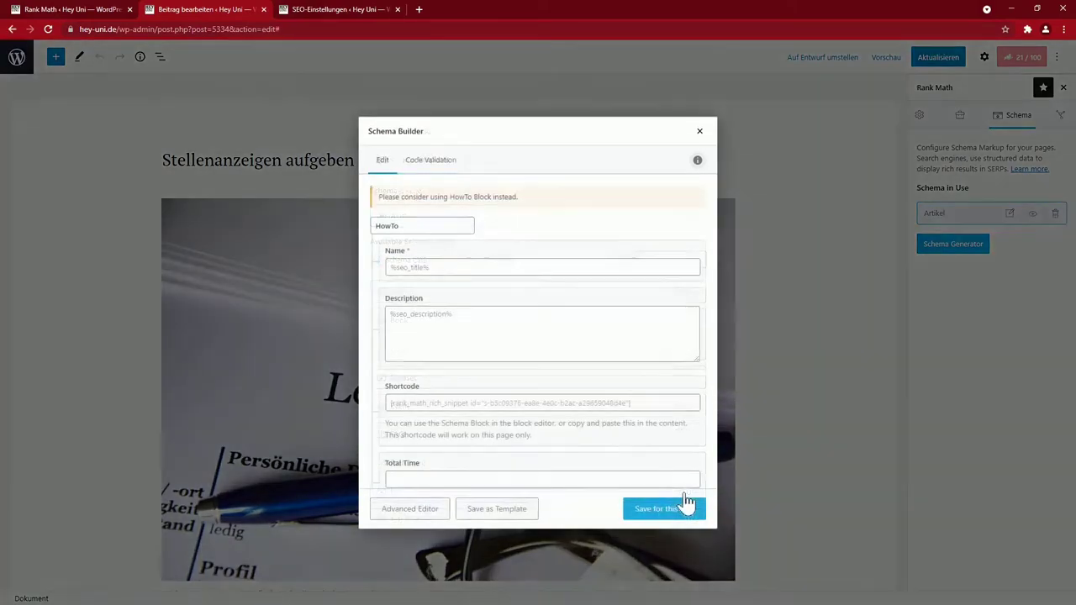
{"action": "scroll", "coordinate": [531, 369], "scroll_direction": "down", "scroll_amount": 3}
{"action": "left_click", "coordinate": [531, 322]}
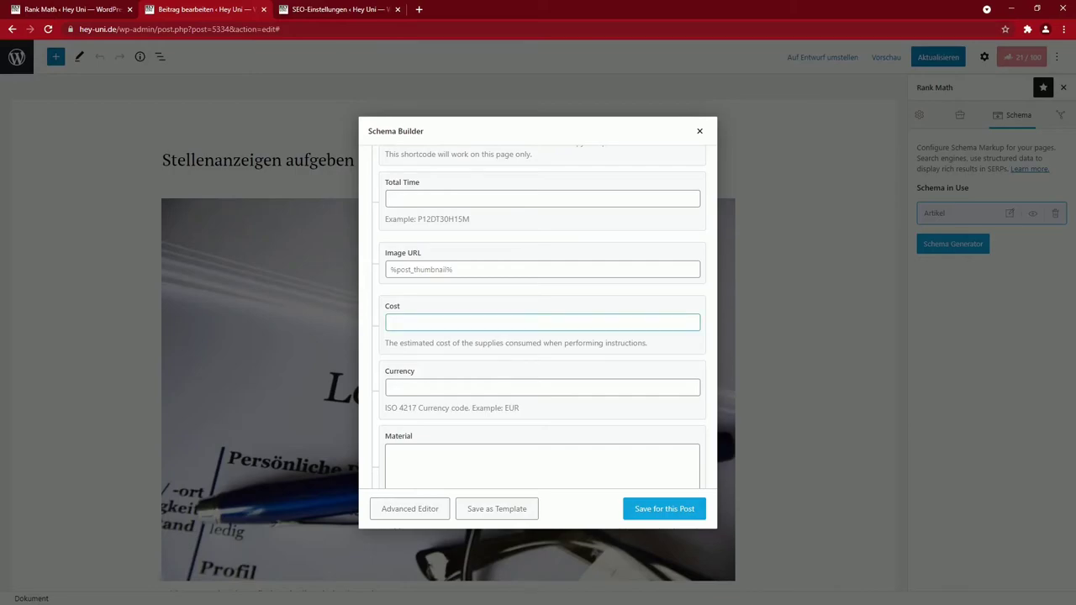
{"action": "left_click", "coordinate": [454, 198]}
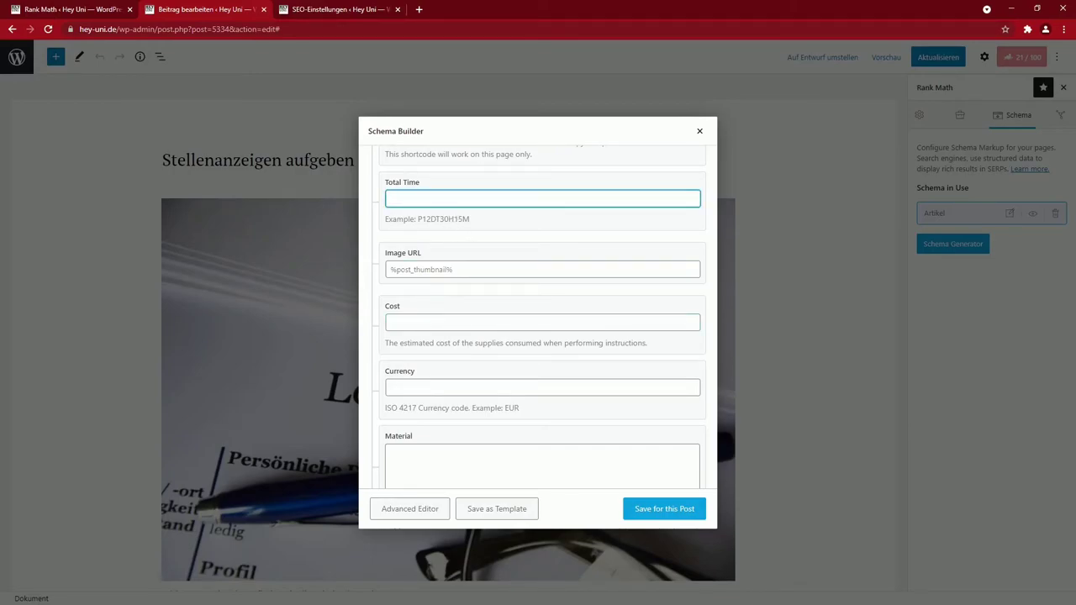
{"action": "left_click", "coordinate": [458, 322]}
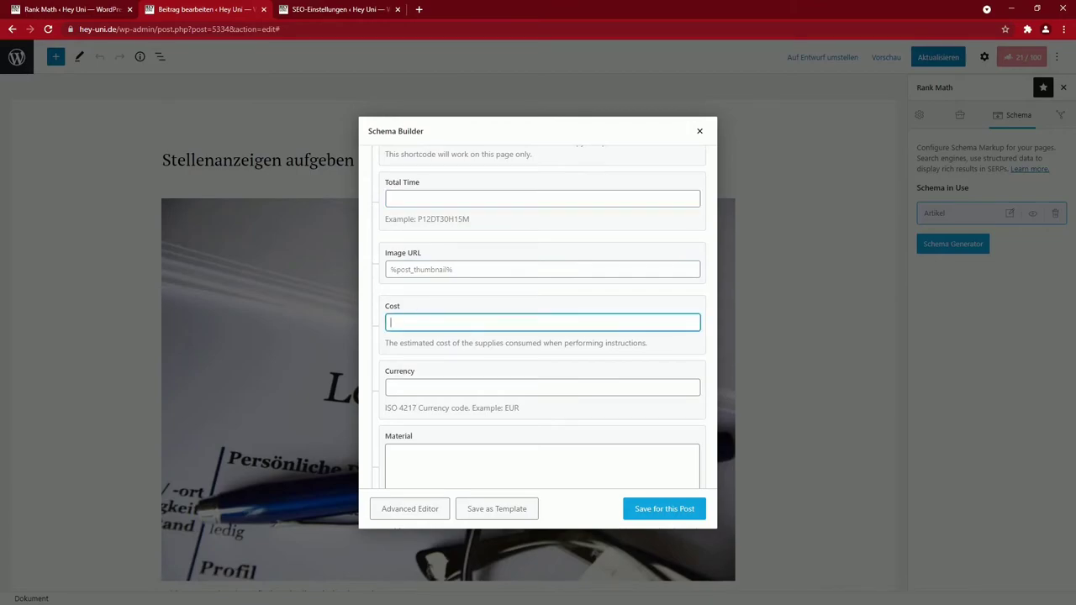
{"action": "scroll", "coordinate": [429, 320], "scroll_direction": "down", "scroll_amount": 2}
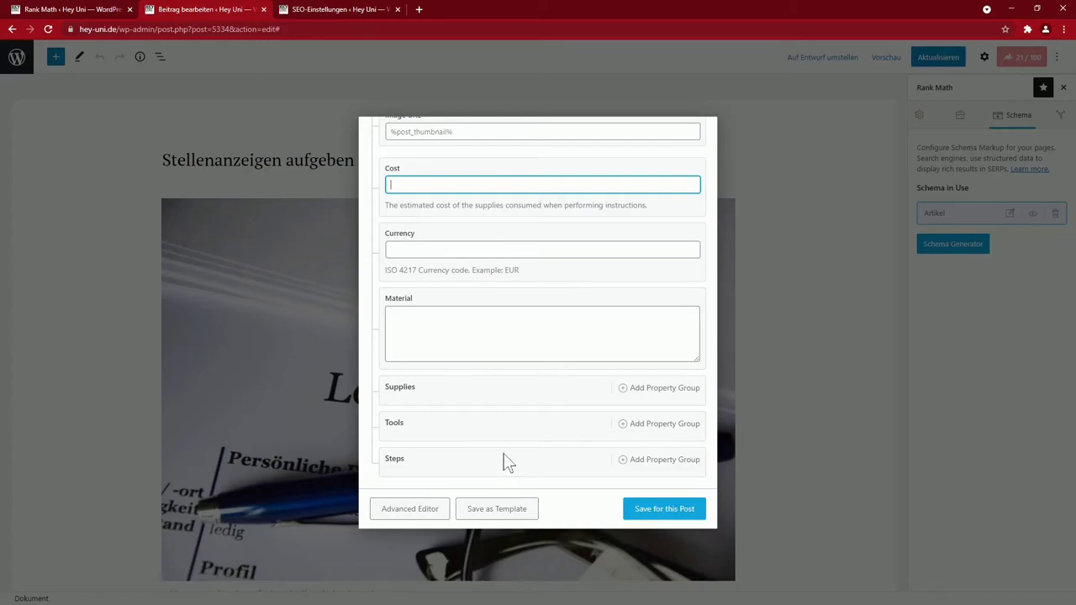
Add a property group under Steps in the HowTo schema, leave its fields empty and save the schema for this post
{"action": "left_click", "coordinate": [649, 461]}
{"action": "scroll", "coordinate": [572, 413], "scroll_direction": "down", "scroll_amount": 3}
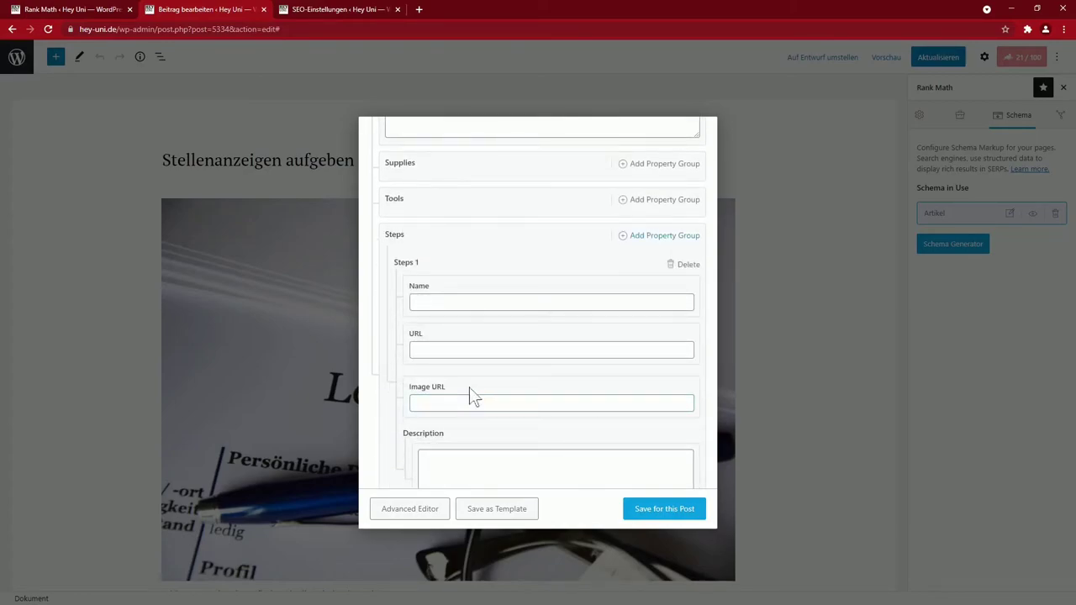
{"action": "left_click", "coordinate": [521, 467]}
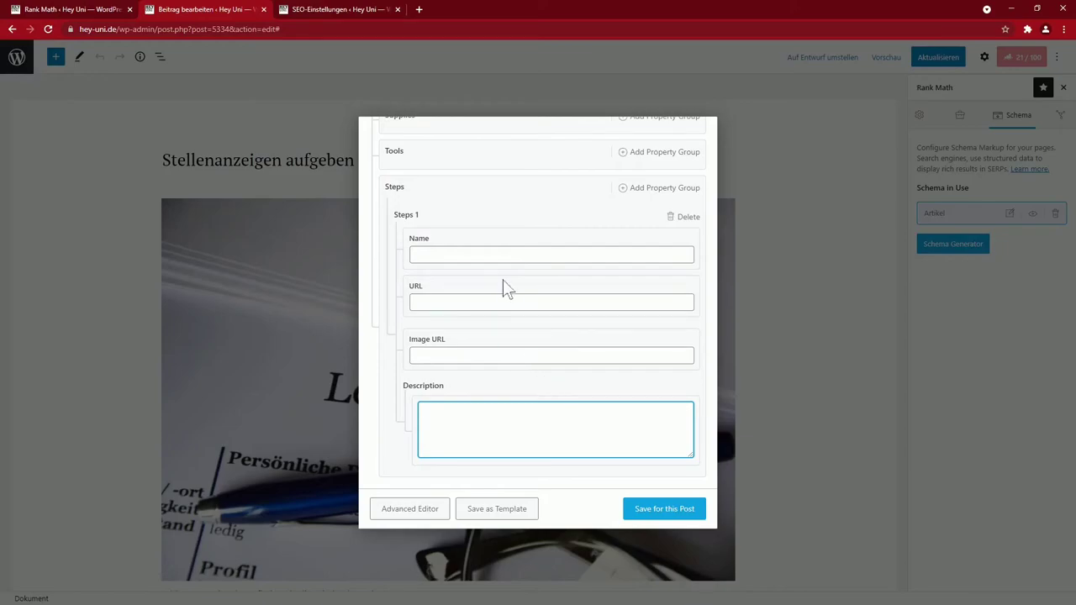
{"action": "left_click", "coordinate": [661, 508]}
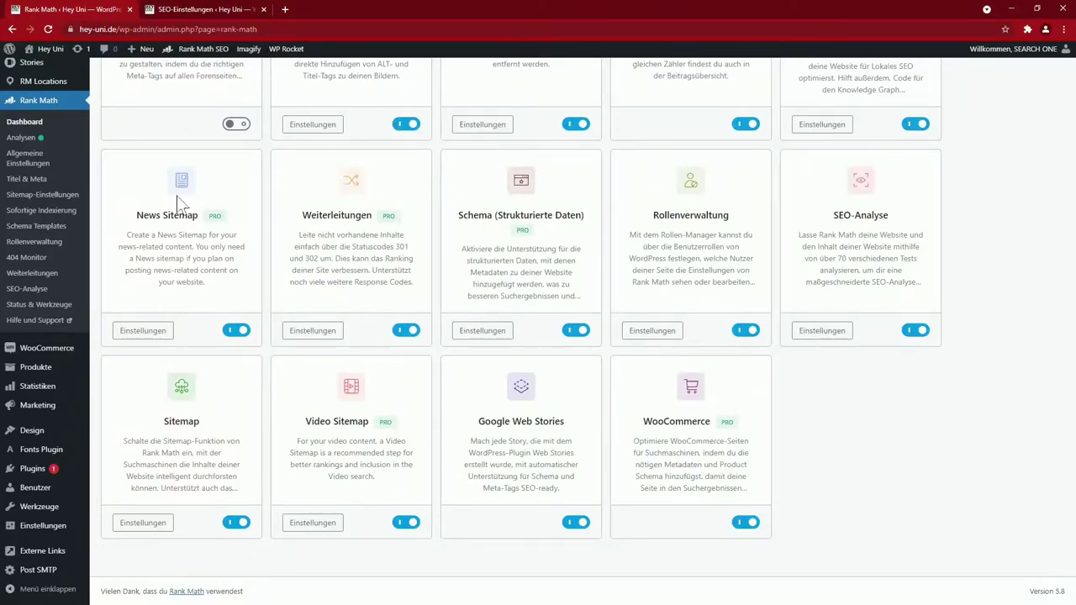
In the News Sitemap settings, set the Google News publication name to "Hey Uni" and choose Beiträge as the news post type
{"action": "left_click", "coordinate": [150, 334]}
{"action": "left_click", "coordinate": [358, 183]}
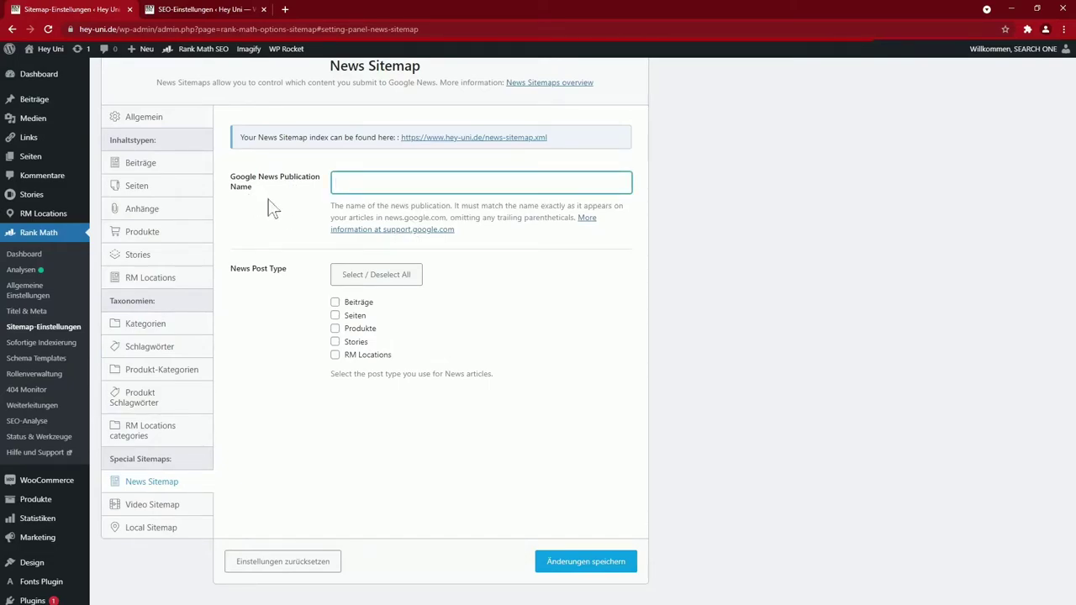
{"action": "type", "text": "Hey Uni"}
{"action": "left_click", "coordinate": [335, 303]}
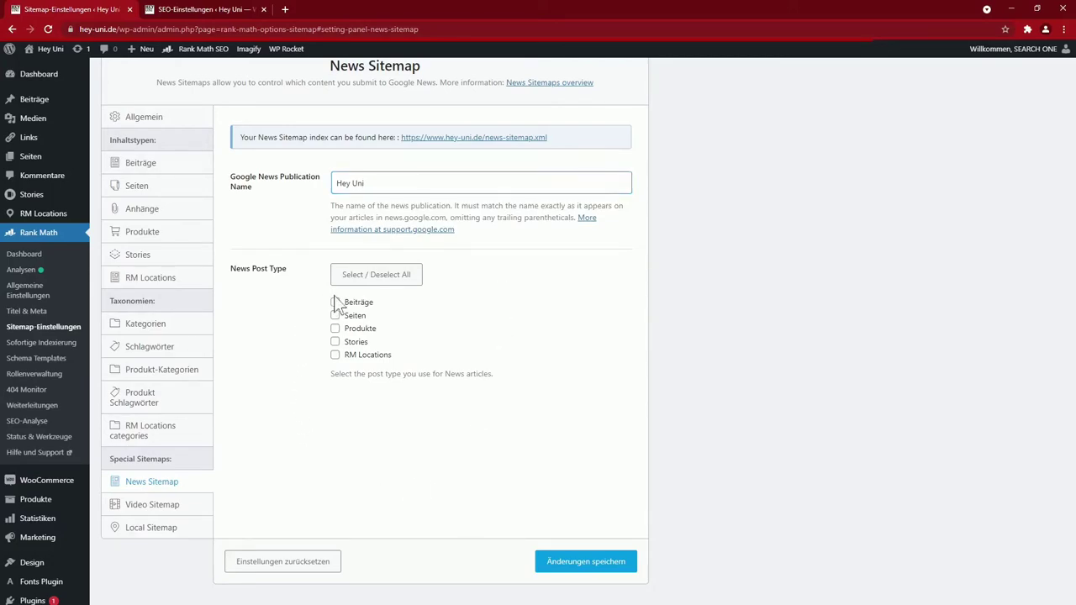
{"action": "left_click", "coordinate": [336, 302]}
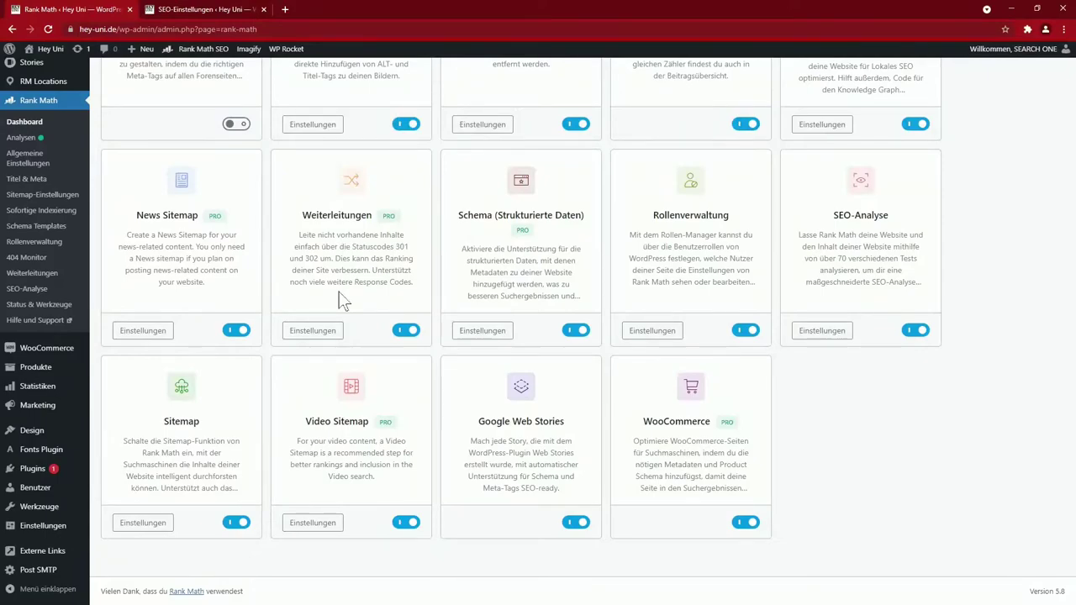
Open the Weiterleitungen module settings, try Debug-Umleitungen on and off, and keep 301 Permanente Umleitung as the redirect type
{"action": "left_click", "coordinate": [315, 332]}
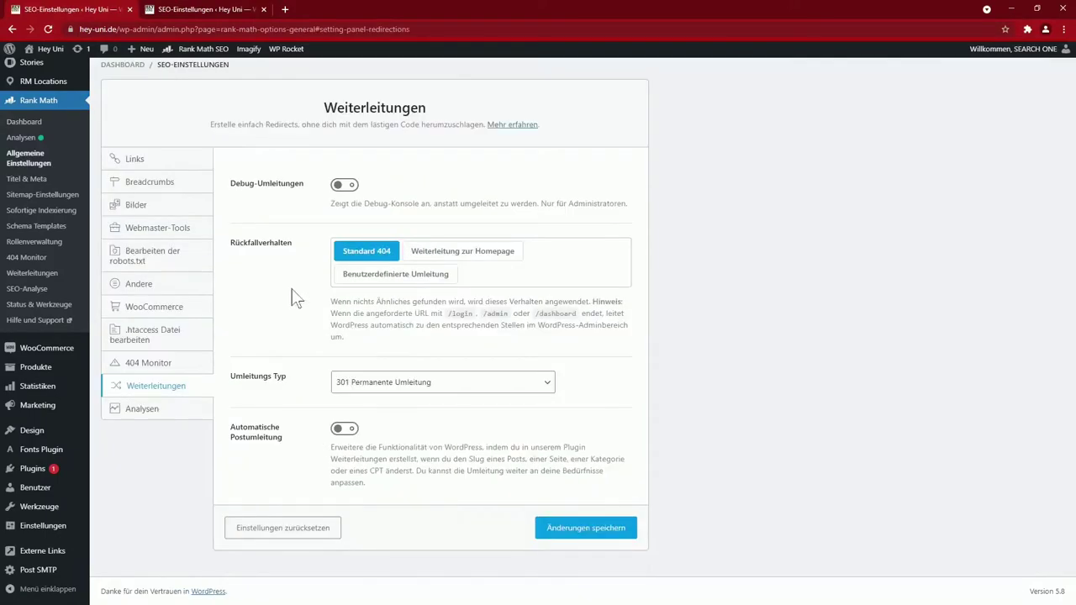
{"action": "left_click", "coordinate": [341, 187]}
{"action": "left_click", "coordinate": [346, 186]}
{"action": "left_click", "coordinate": [439, 388]}
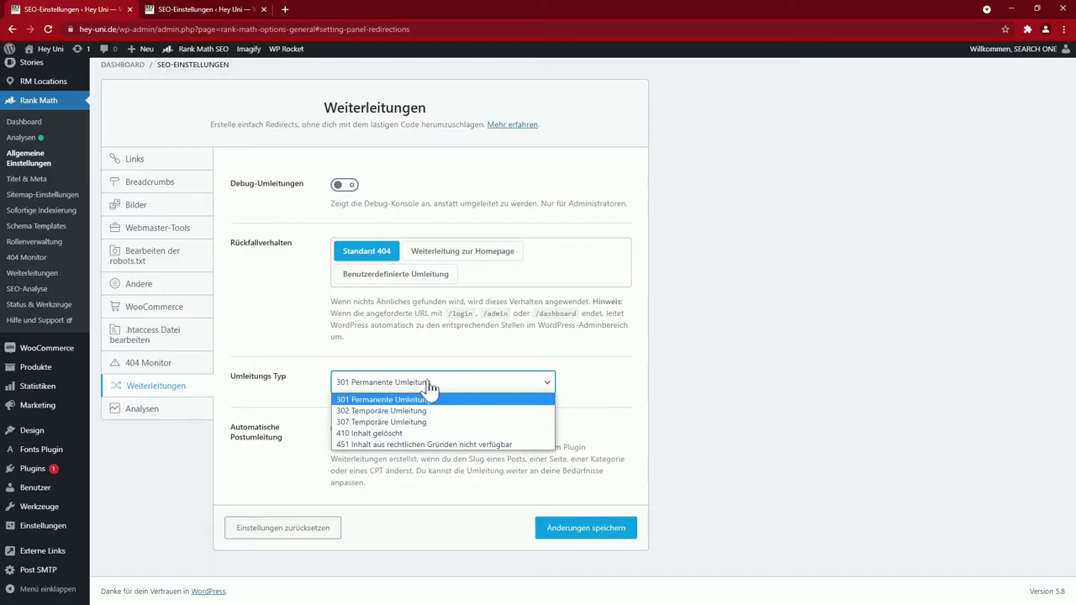
{"action": "left_click", "coordinate": [333, 400]}
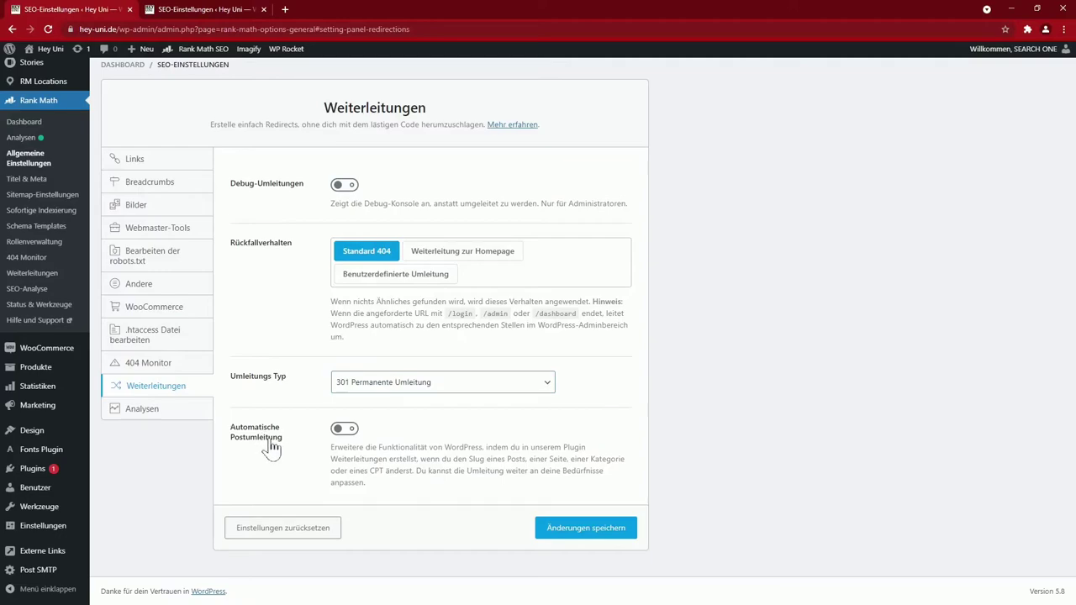
Enable Automatische Postumleitung, save the redirect settings and open the Weiterleitungen page
{"action": "left_click", "coordinate": [344, 429]}
{"action": "left_click", "coordinate": [582, 531]}
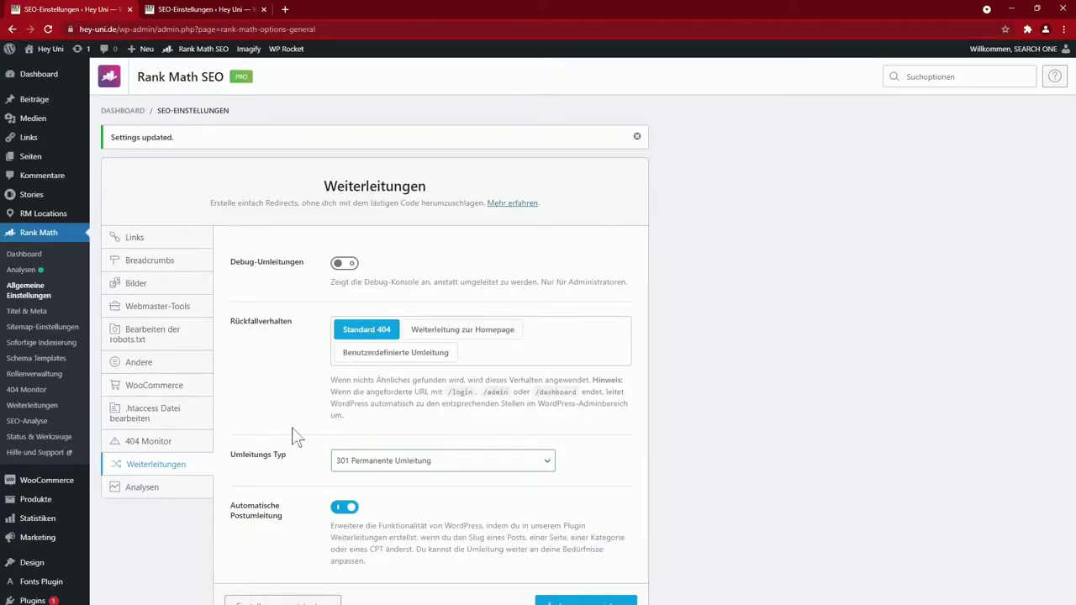
{"action": "left_click", "coordinate": [28, 406]}
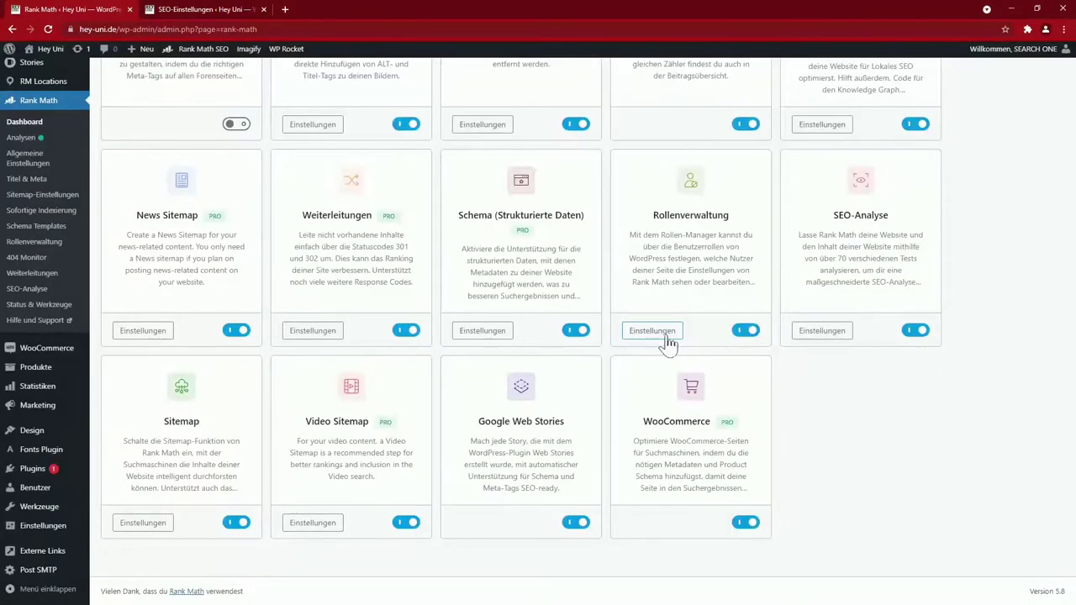
Open the Rollenverwaltung settings and look through the Rank Math permissions of the administrator, editor and author roles
{"action": "left_click", "coordinate": [655, 333]}
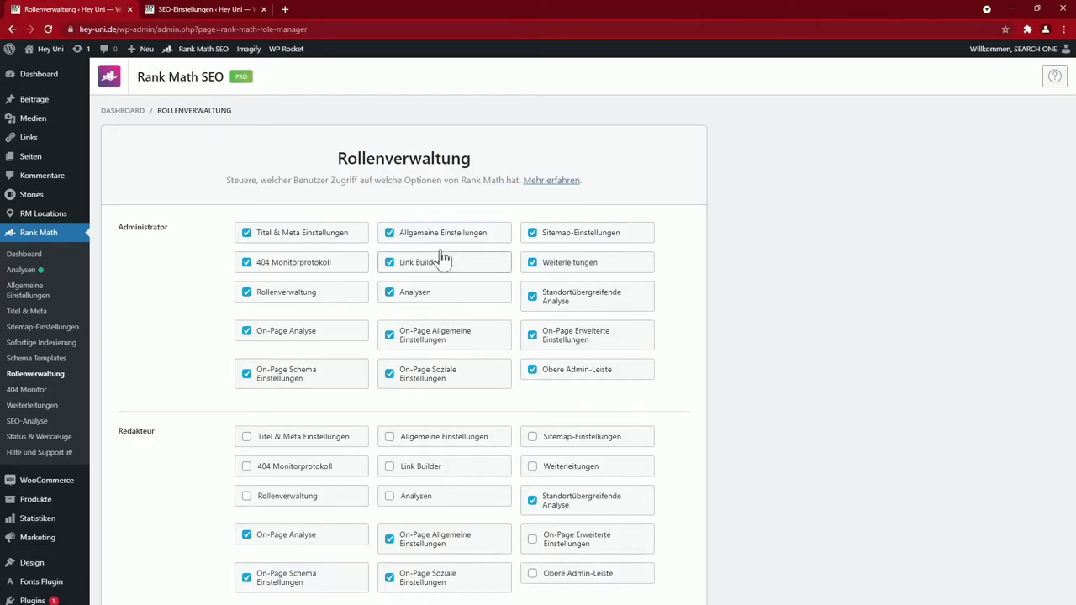
{"action": "scroll", "coordinate": [760, 391], "scroll_direction": "down", "scroll_amount": 7}
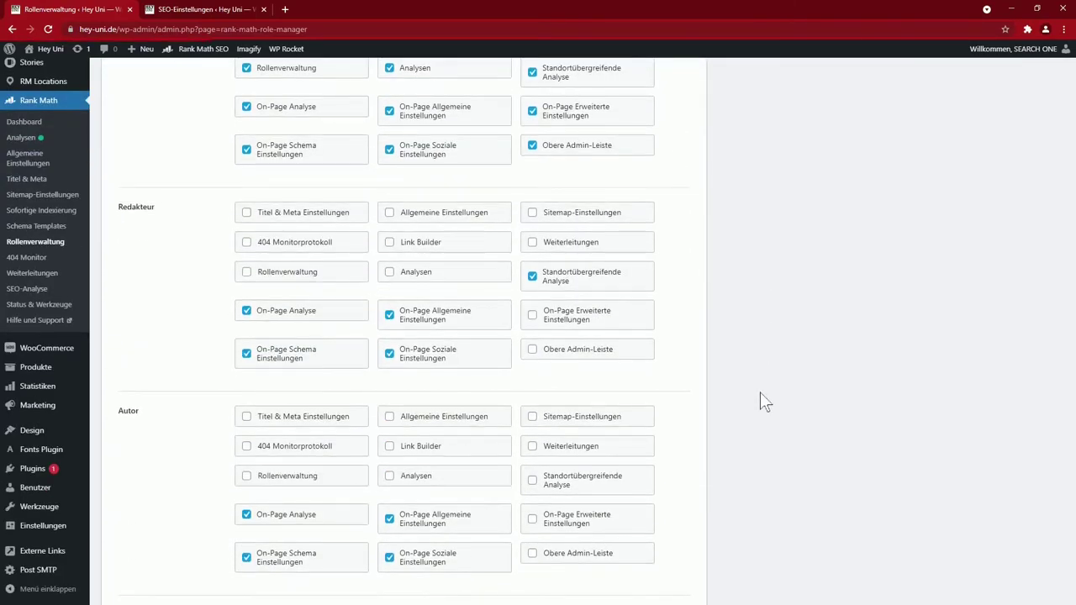
{"action": "scroll", "coordinate": [760, 392], "scroll_direction": "down", "scroll_amount": 2}
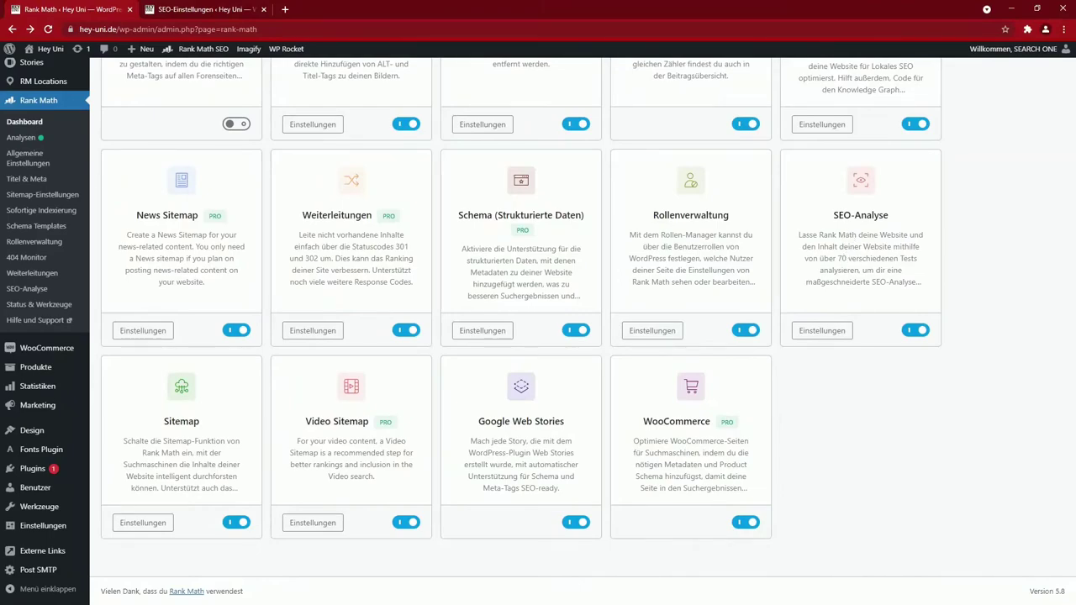
Open the SEO-Analyse page and run the site analysis again
{"action": "double_click", "coordinate": [842, 258]}
{"action": "left_click", "coordinate": [27, 289]}
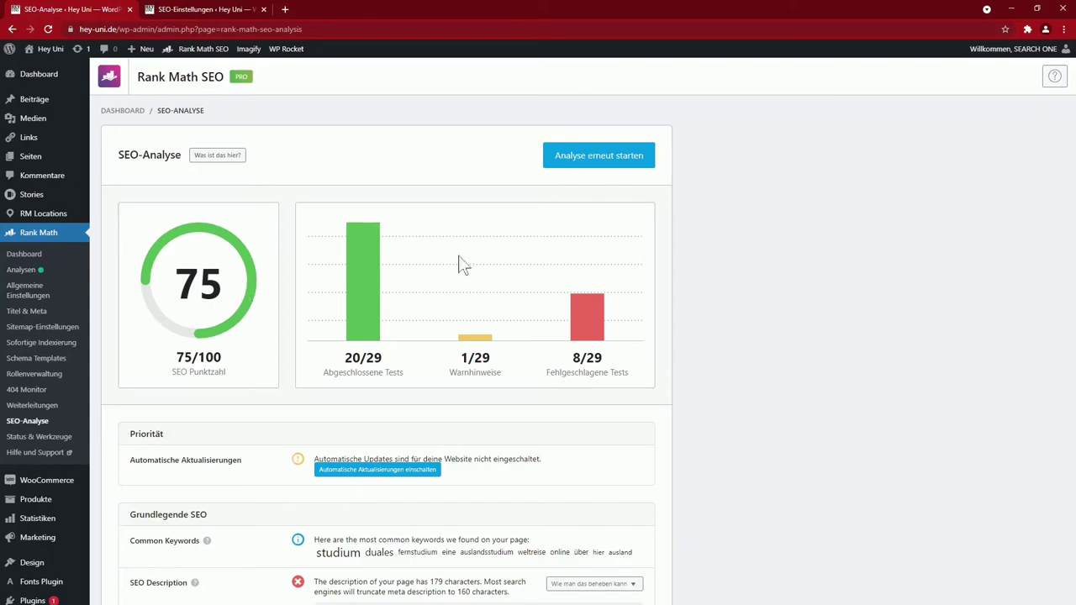
{"action": "left_click", "coordinate": [593, 159]}
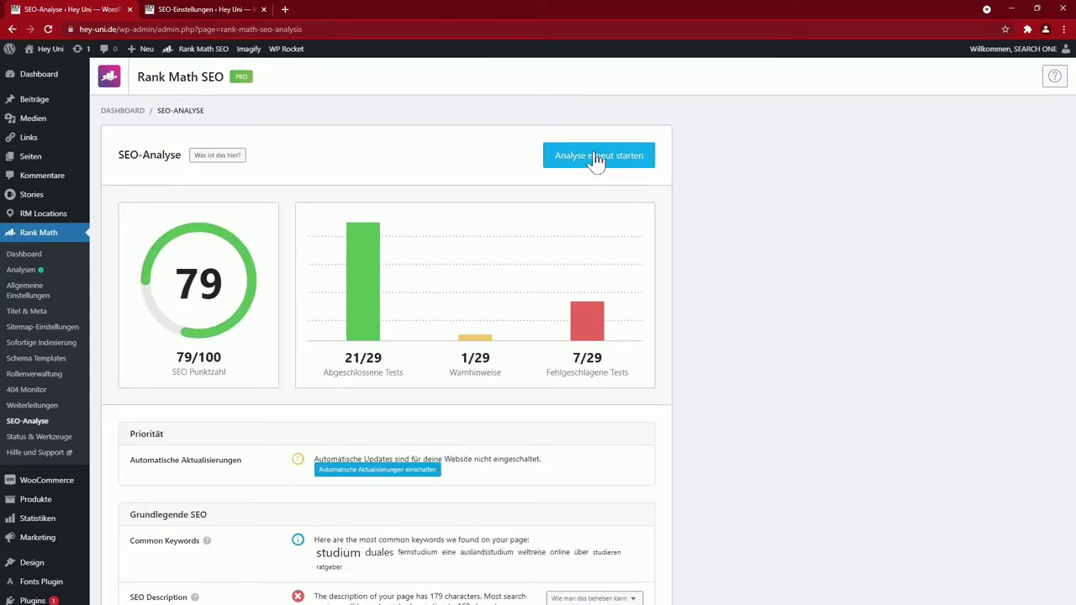
Examine the analysis results for basic and advanced SEO, including descriptions, headings, focus keywords, search previews and the mobile snapshot
{"action": "scroll", "coordinate": [696, 345], "scroll_direction": "down", "scroll_amount": 2}
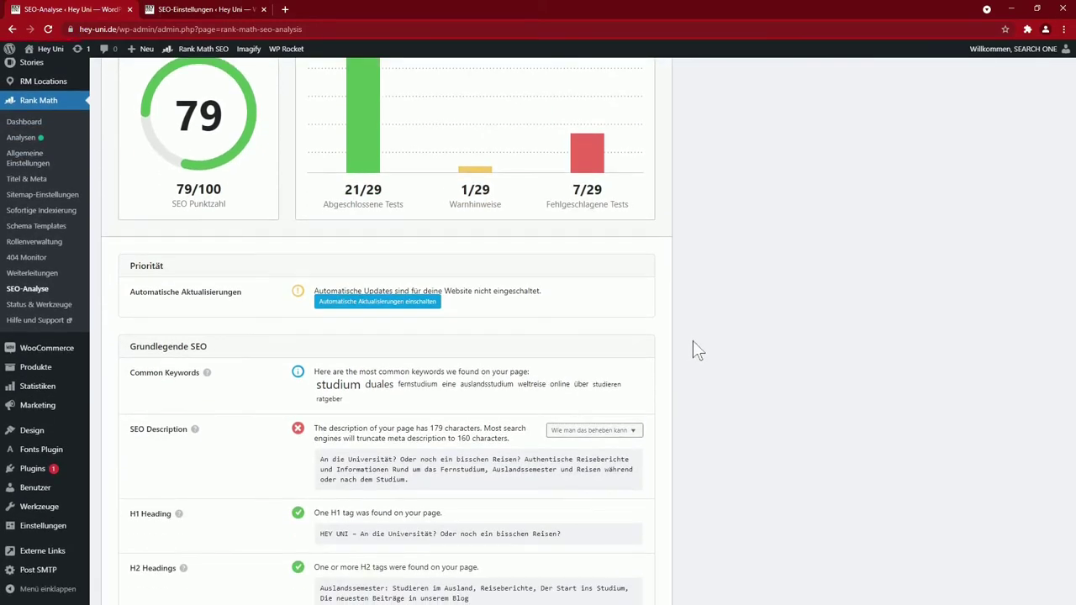
{"action": "scroll", "coordinate": [696, 345], "scroll_direction": "down", "scroll_amount": 4}
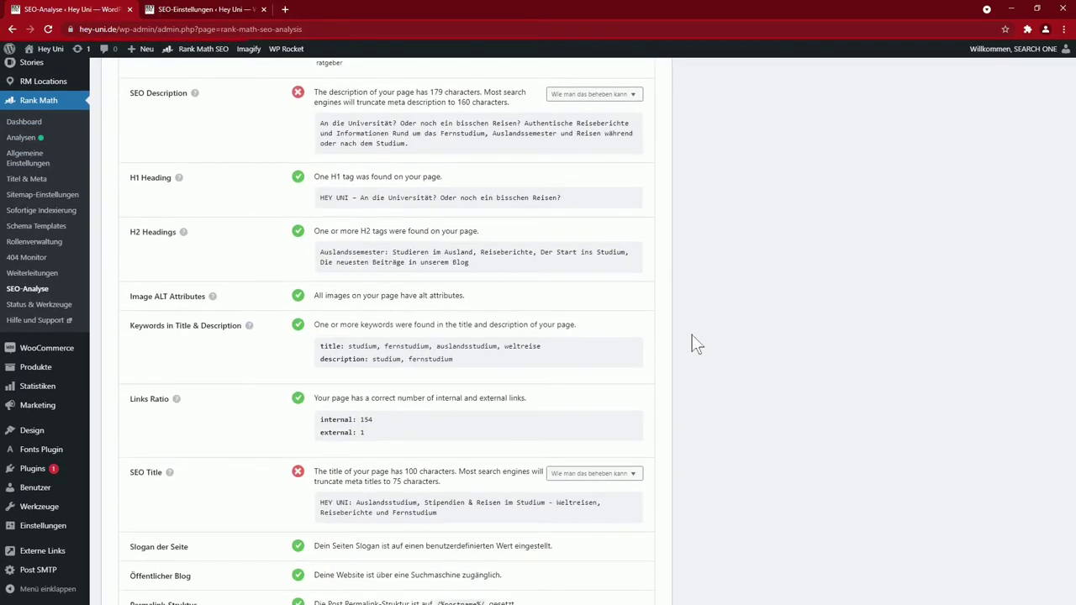
{"action": "scroll", "coordinate": [696, 345], "scroll_direction": "up", "scroll_amount": 1}
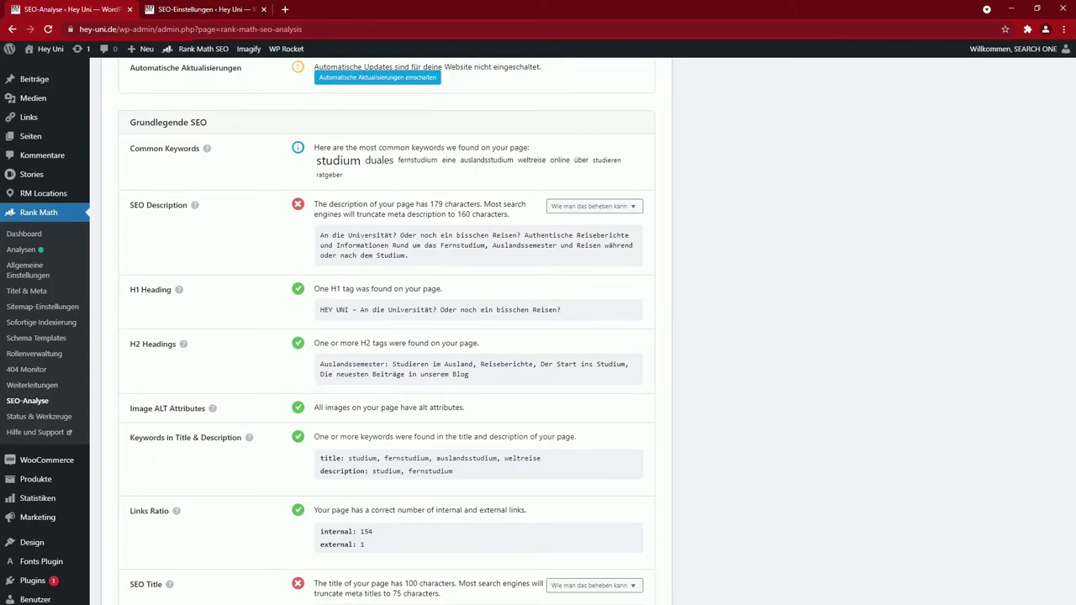
{"action": "scroll", "coordinate": [424, 263], "scroll_direction": "down", "scroll_amount": 4}
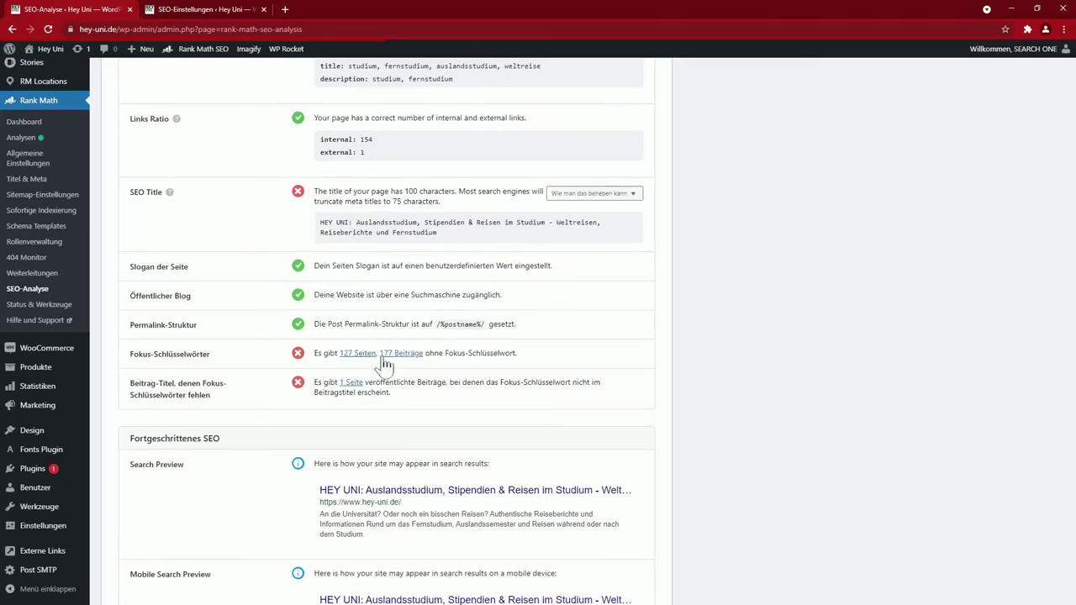
{"action": "scroll", "coordinate": [473, 368], "scroll_direction": "down", "scroll_amount": 4}
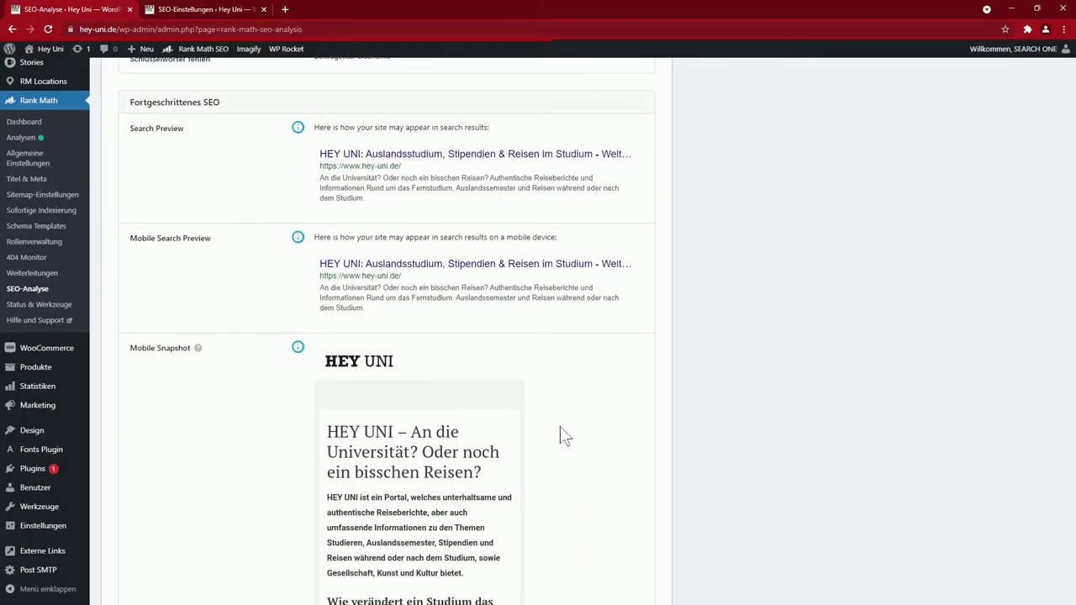
{"action": "scroll", "coordinate": [543, 404], "scroll_direction": "down", "scroll_amount": 3}
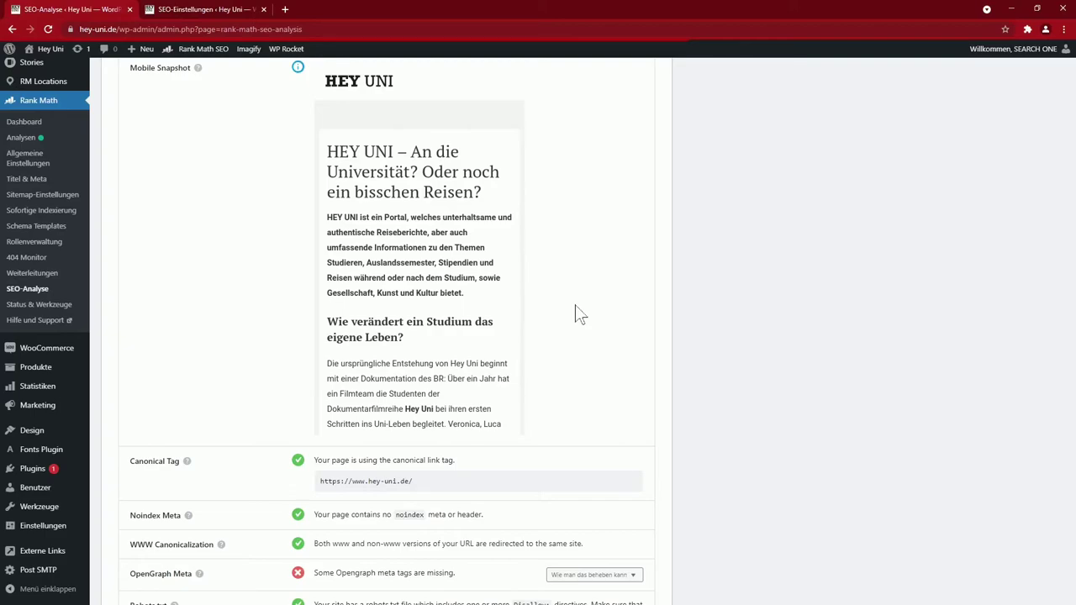
Examine the remaining site analysis results, from the canonical tag and OpenGraph checks to the Leistung section
{"action": "scroll", "coordinate": [577, 304], "scroll_direction": "down", "scroll_amount": 5}
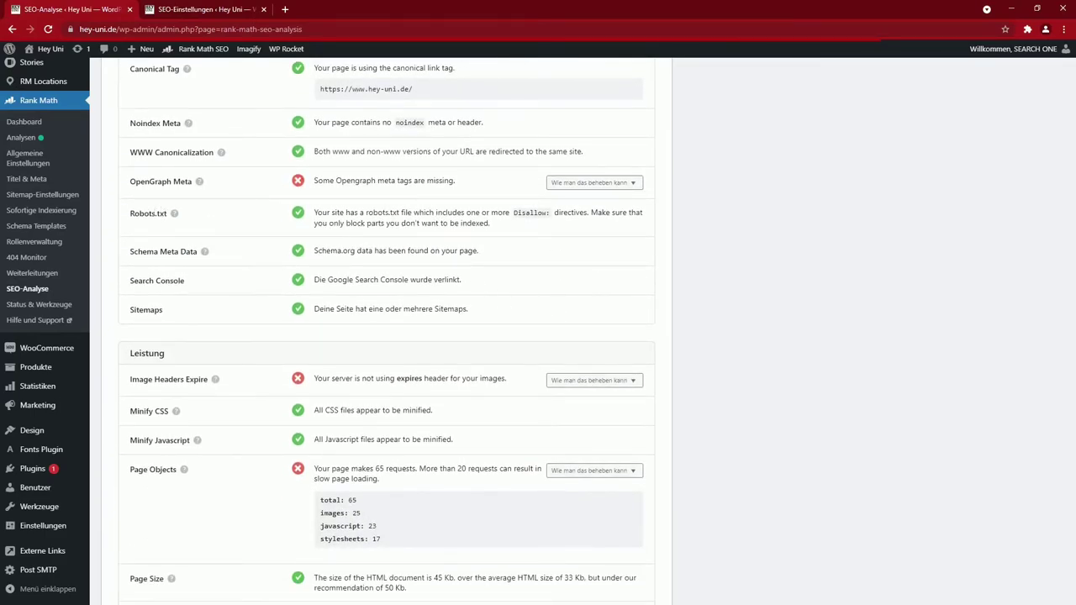
{"action": "scroll", "coordinate": [395, 332], "scroll_direction": "down", "scroll_amount": 5}
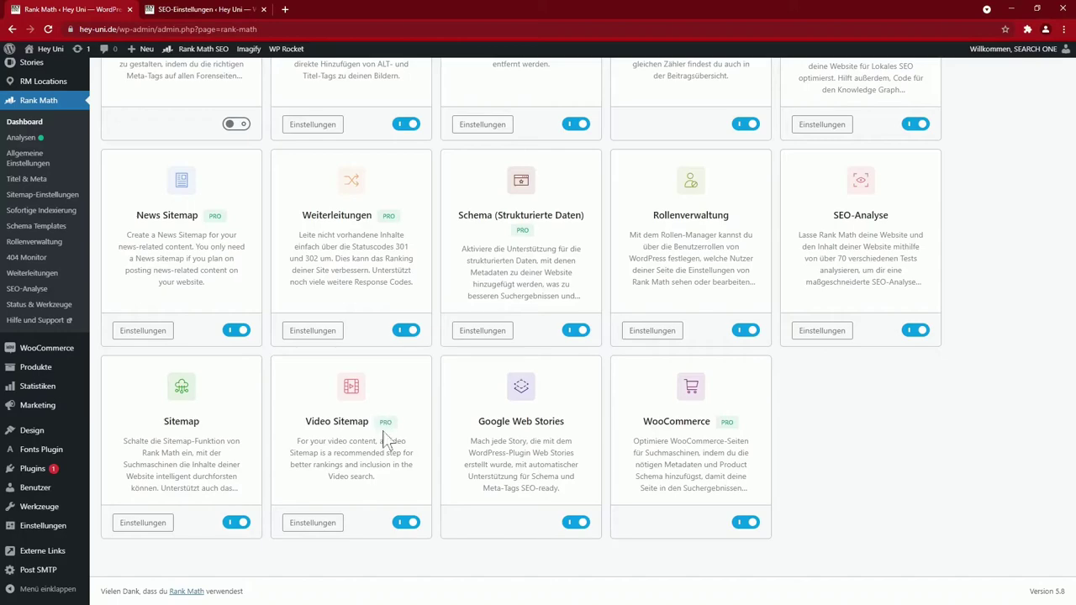
Open the Sitemap-Einstellungen, view the XML sitemap index and look through the URLs listed in post-sitemap.xml
{"action": "left_click", "coordinate": [43, 195]}
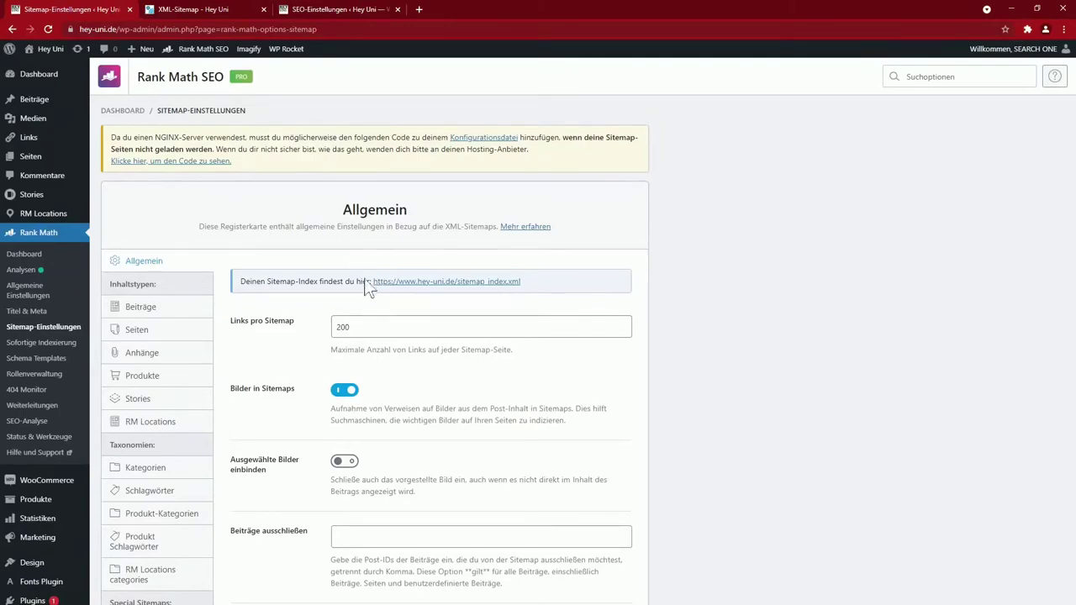
{"action": "left_click", "coordinate": [210, 10]}
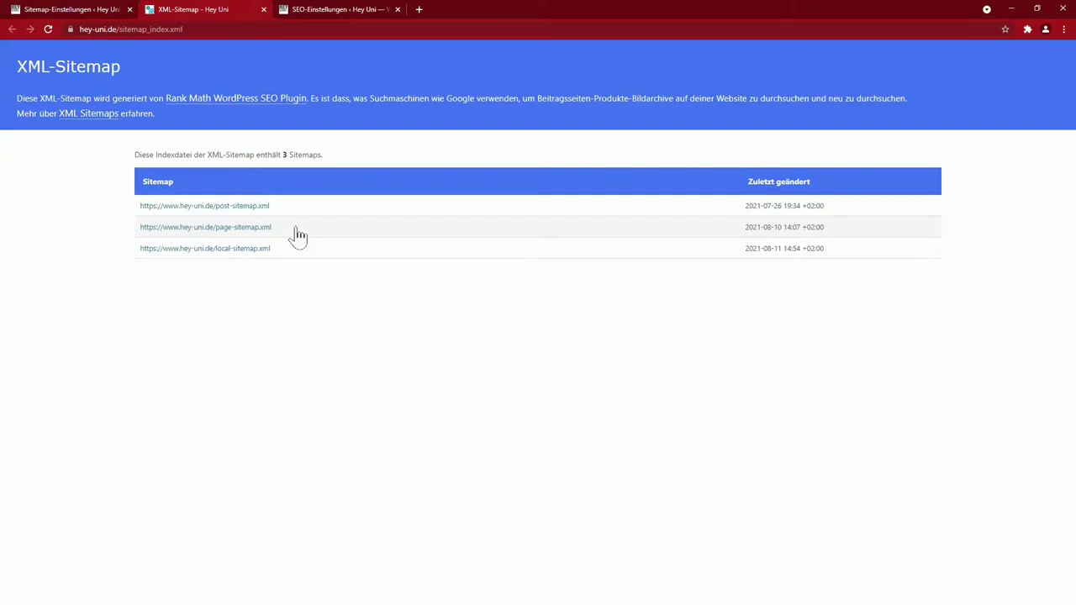
{"action": "left_click", "coordinate": [240, 210]}
{"action": "scroll", "coordinate": [367, 264], "scroll_direction": "down", "scroll_amount": 15}
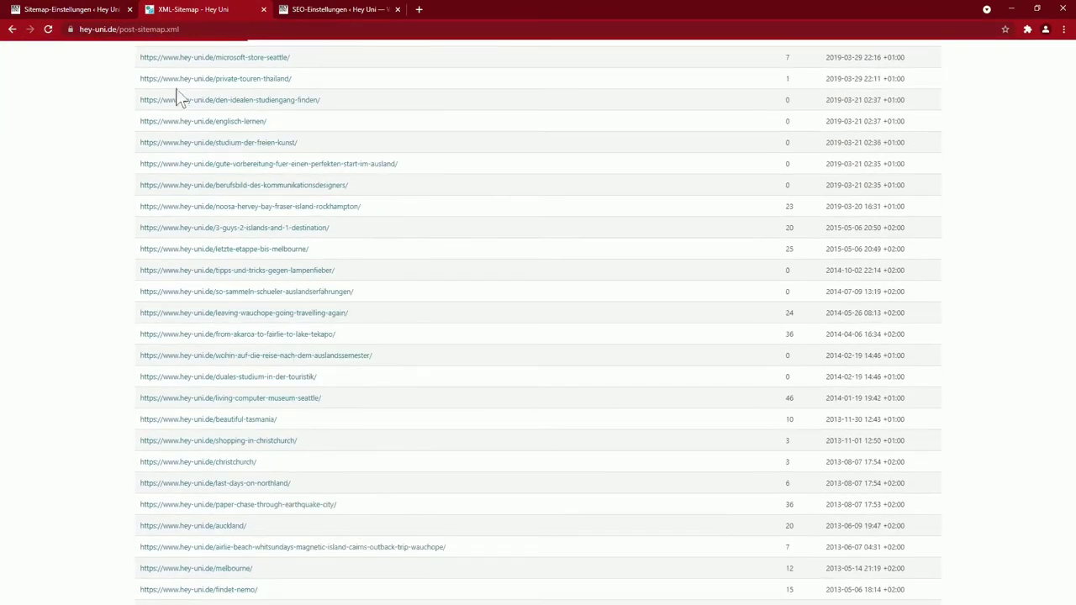
Return to the Sitemap-Einstellungen and review the options for Beiträge, Seiten, Anhänge, News Sitemap, Video Sitemap and Local Sitemap
{"action": "key", "text": "ctrl+shift+Tab"}
{"action": "scroll", "coordinate": [258, 396], "scroll_direction": "down", "scroll_amount": 2}
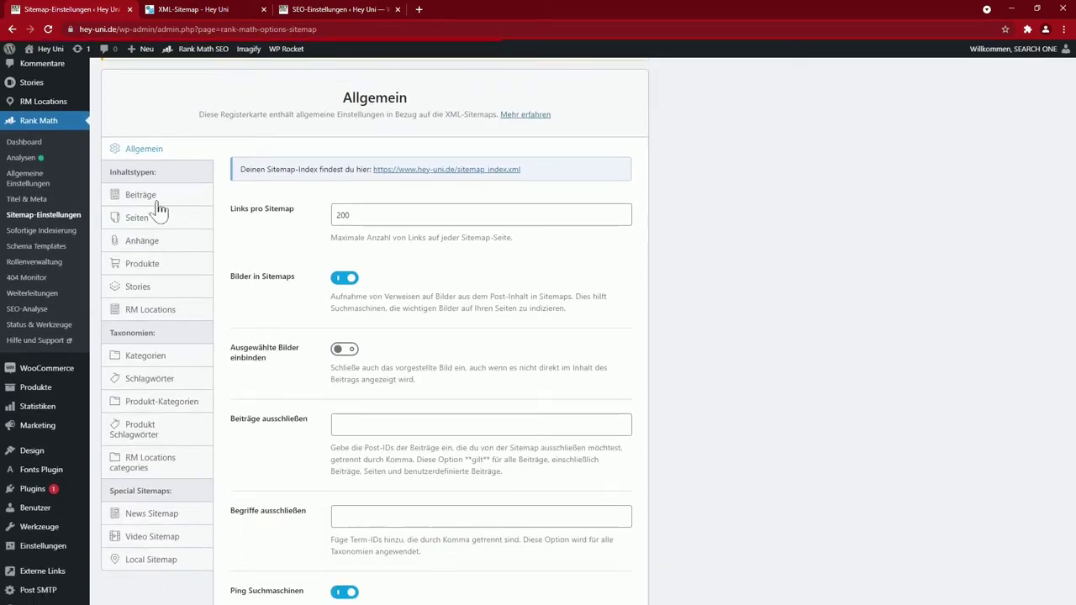
{"action": "left_click", "coordinate": [155, 200]}
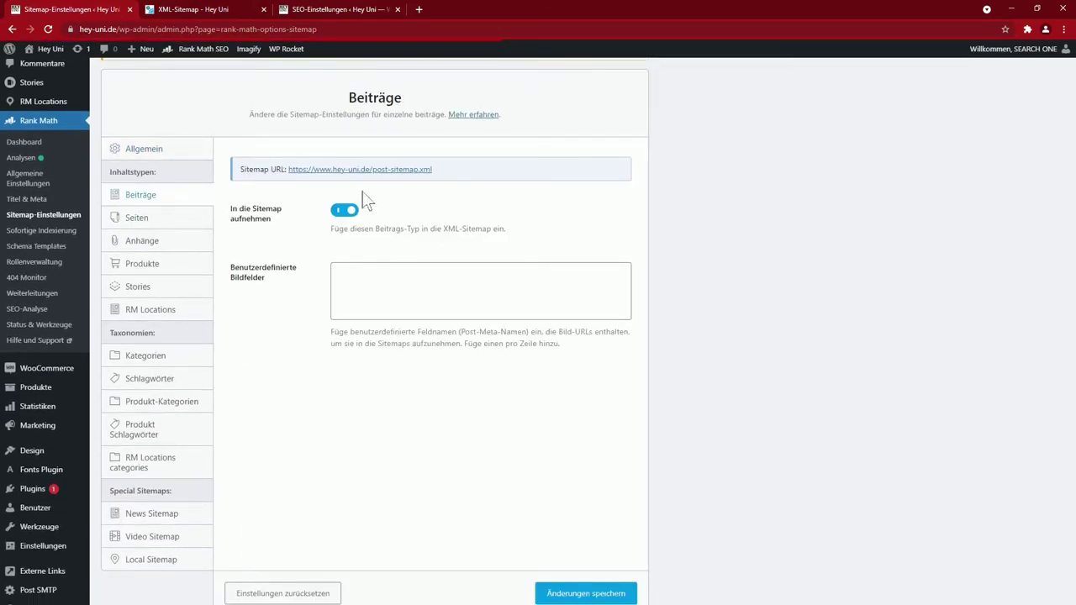
{"action": "left_click", "coordinate": [160, 217]}
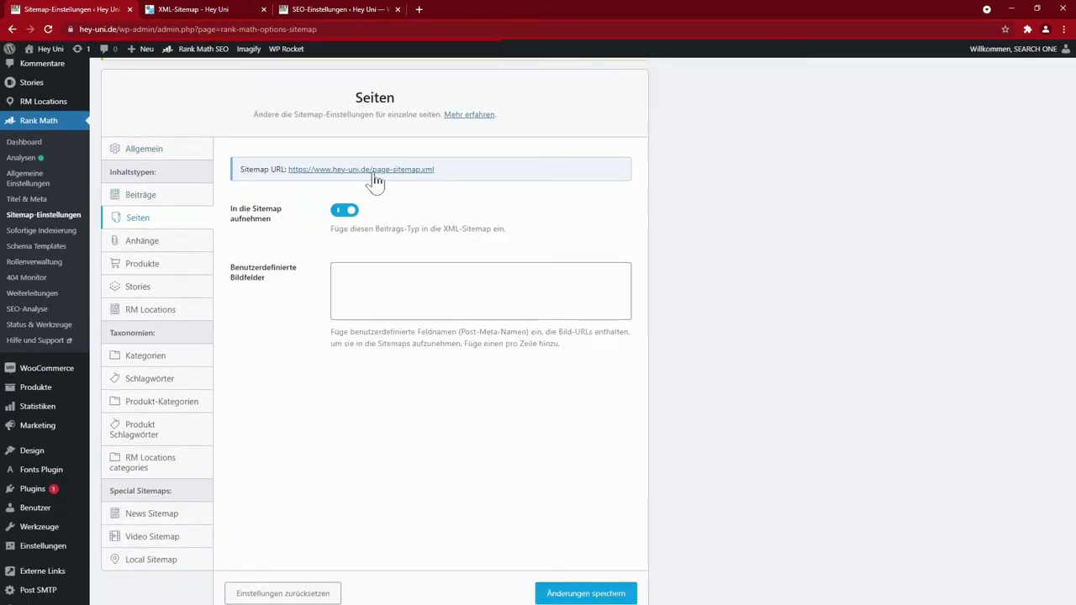
{"action": "left_click", "coordinate": [152, 251]}
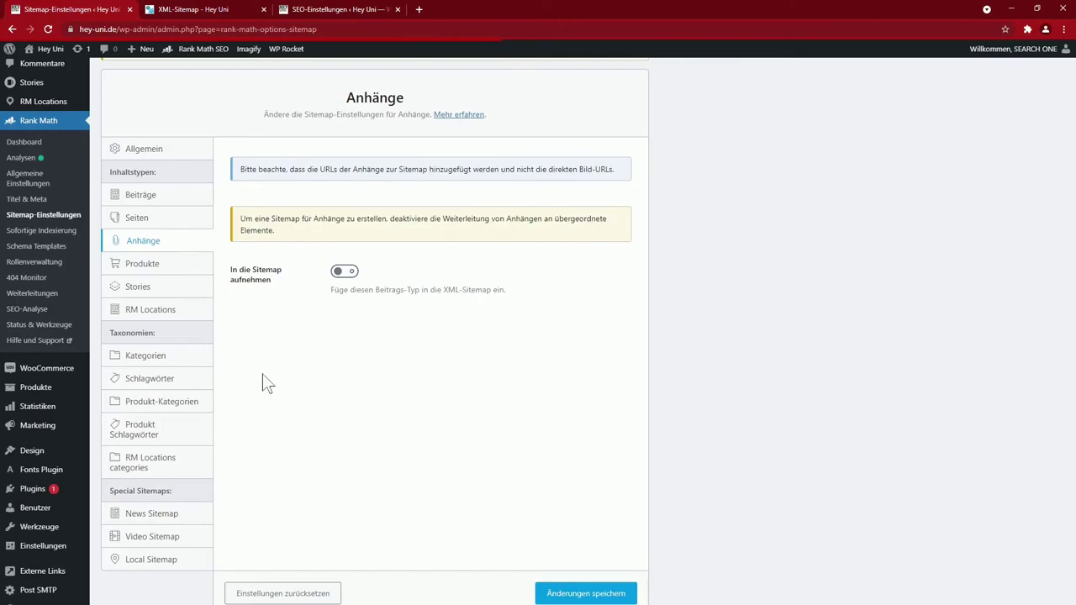
{"action": "left_click", "coordinate": [156, 516]}
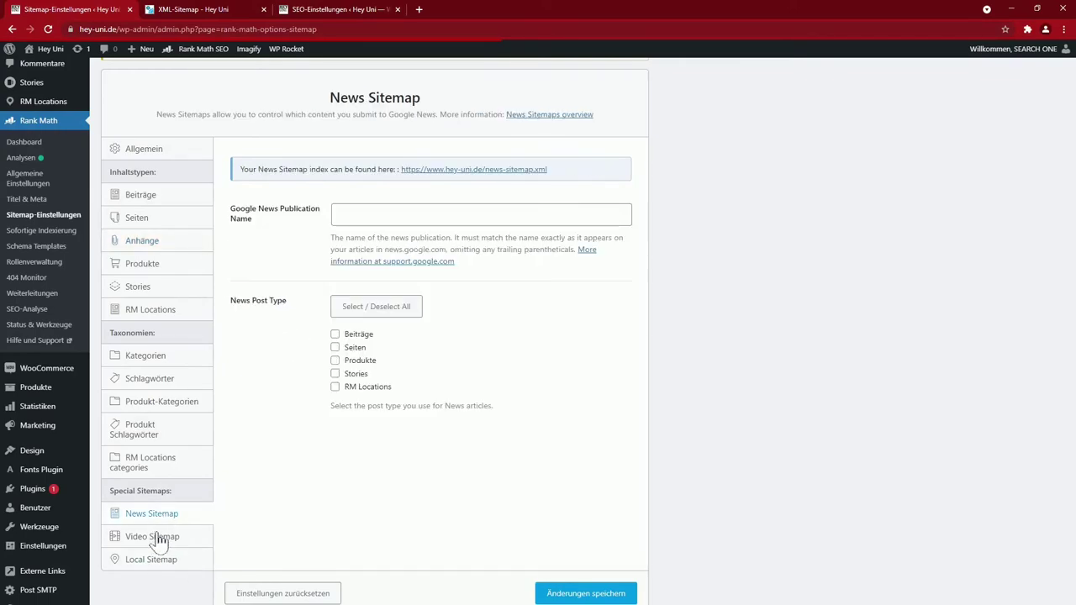
{"action": "left_click", "coordinate": [159, 538]}
{"action": "left_click", "coordinate": [164, 561]}
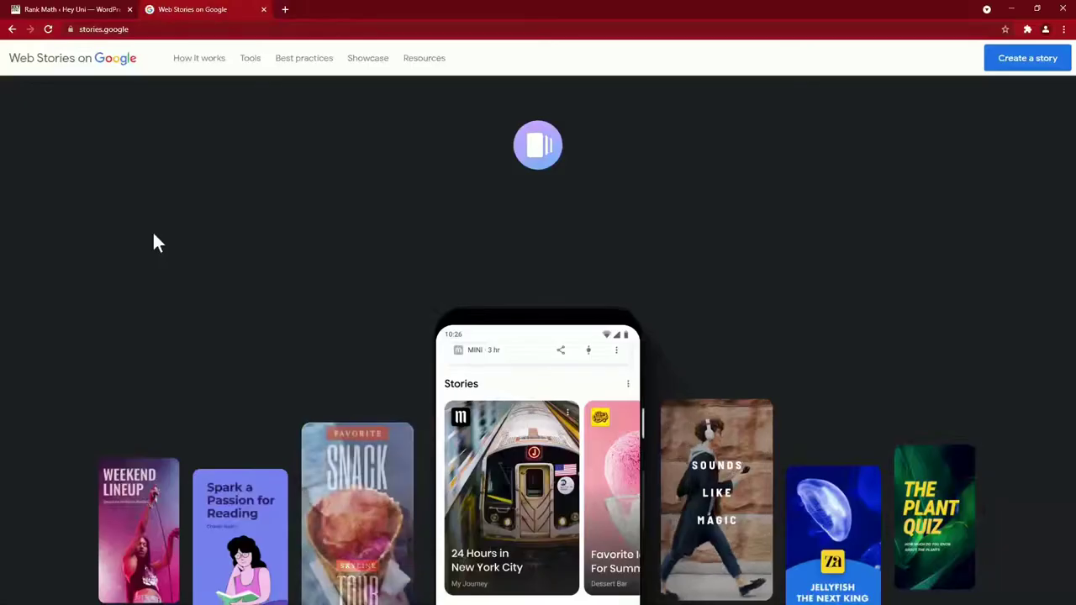
Look through the Web Stories on Google website and return to the Rank Math page in WordPress
{"action": "scroll", "coordinate": [163, 267], "scroll_direction": "down", "scroll_amount": 5}
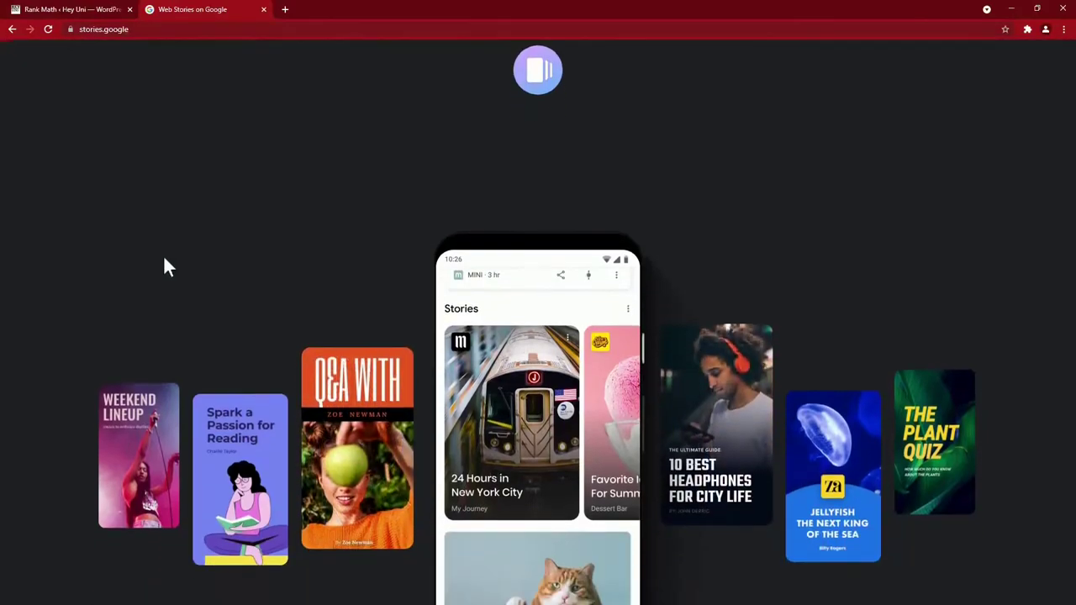
{"action": "scroll", "coordinate": [169, 256], "scroll_direction": "down", "scroll_amount": 10}
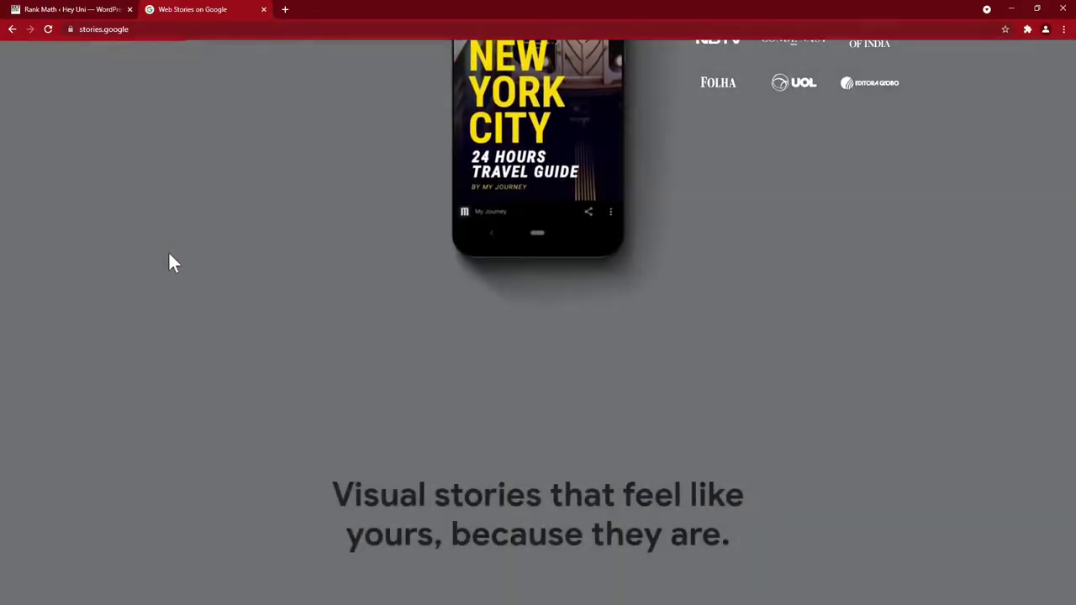
{"action": "scroll", "coordinate": [170, 268], "scroll_direction": "down", "scroll_amount": 12}
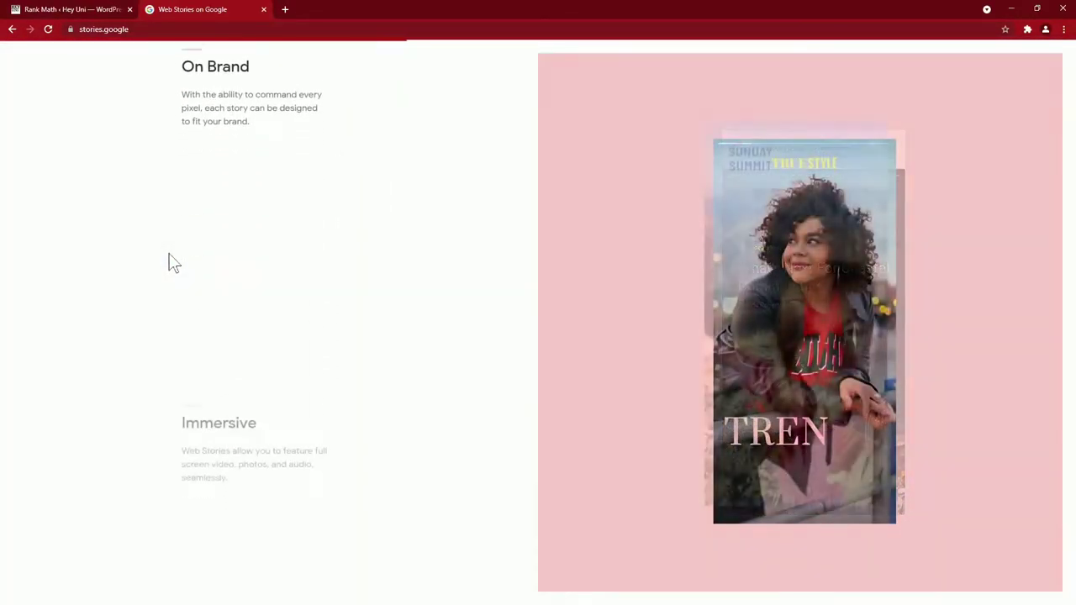
{"action": "scroll", "coordinate": [174, 270], "scroll_direction": "down", "scroll_amount": 10}
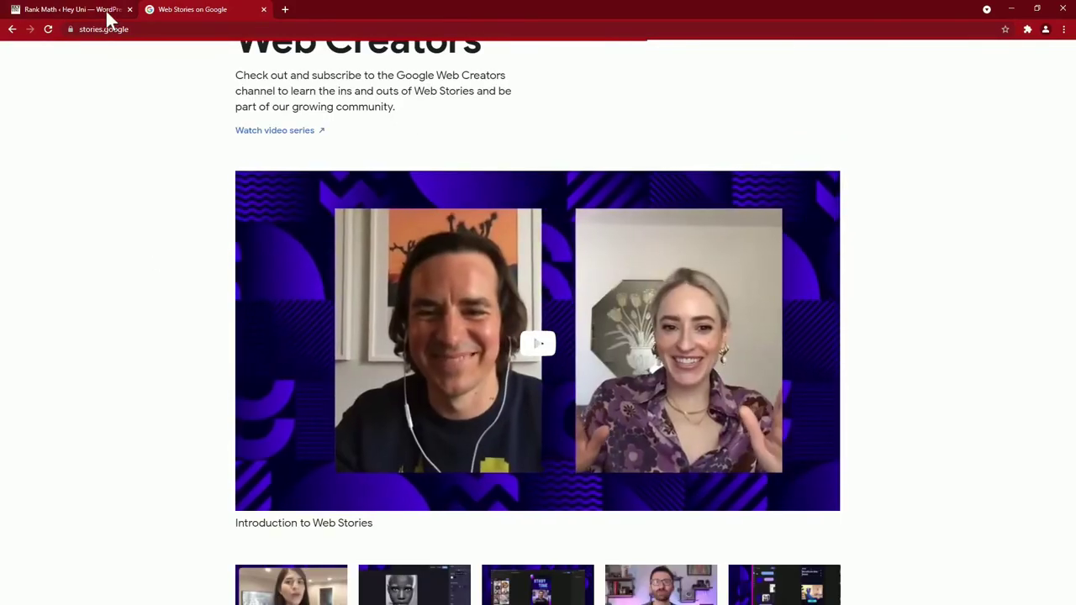
{"action": "left_click", "coordinate": [106, 9]}
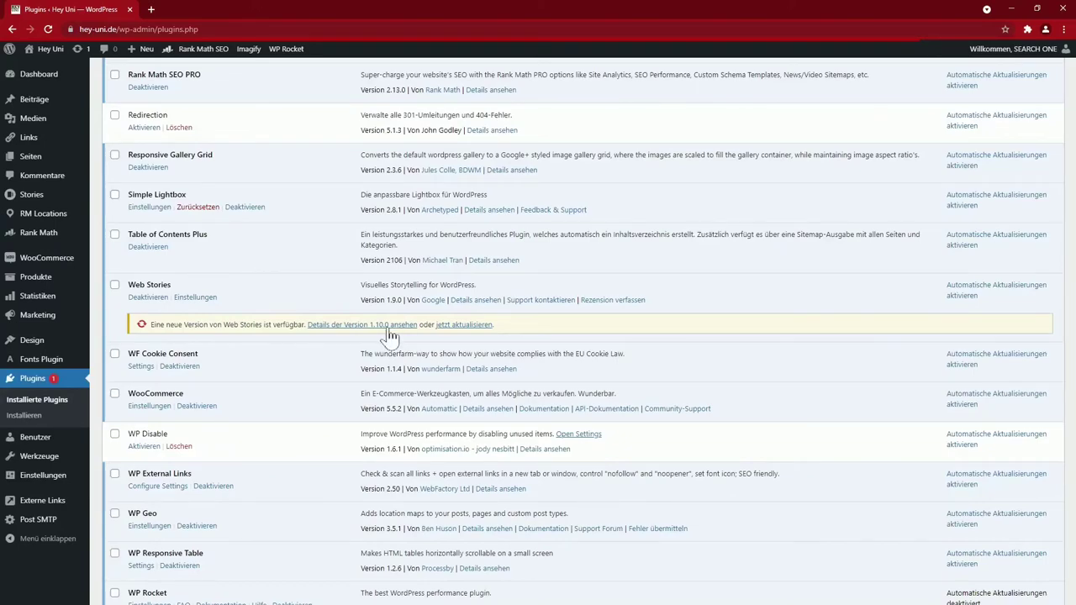
Update the Web Stories plugin and open the Stories overview
{"action": "left_click", "coordinate": [457, 327]}
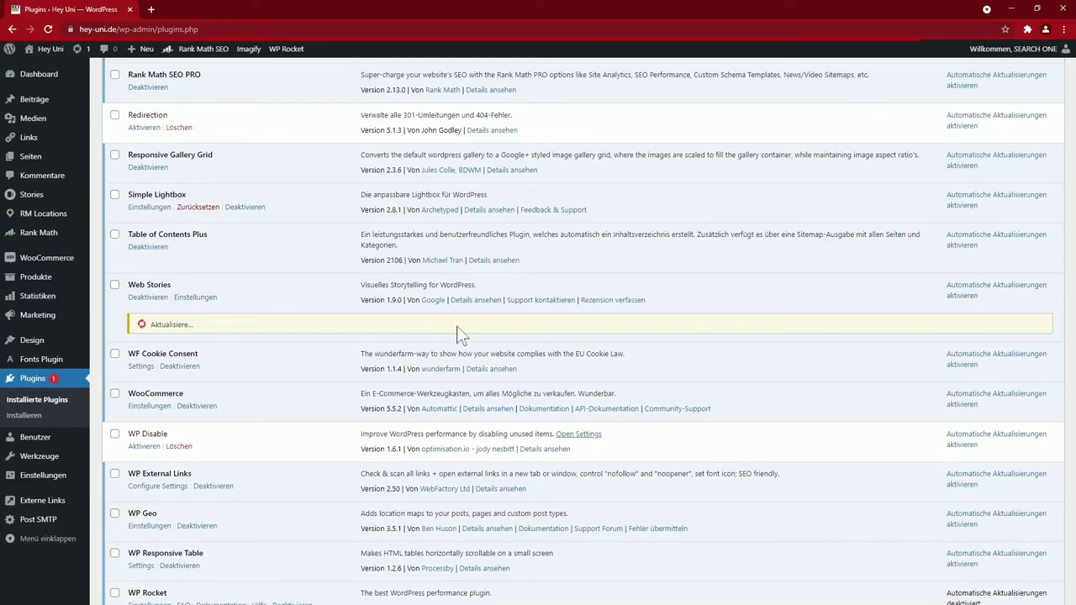
{"action": "left_click", "coordinate": [33, 202]}
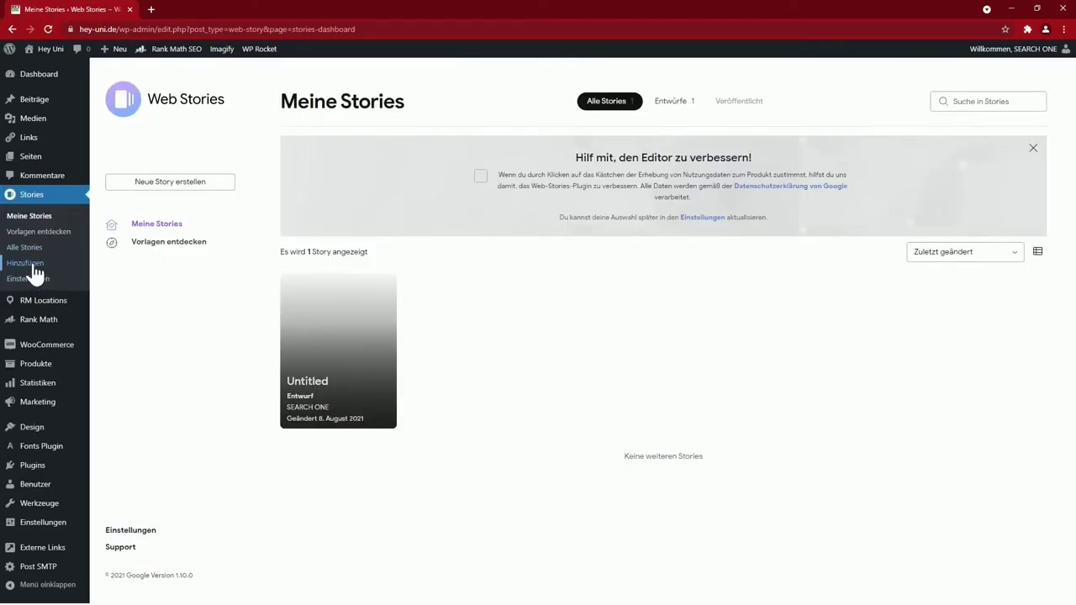
Create a new web story, add the photo of the man reading a book to its page and open the text options
{"action": "left_click", "coordinate": [25, 264]}
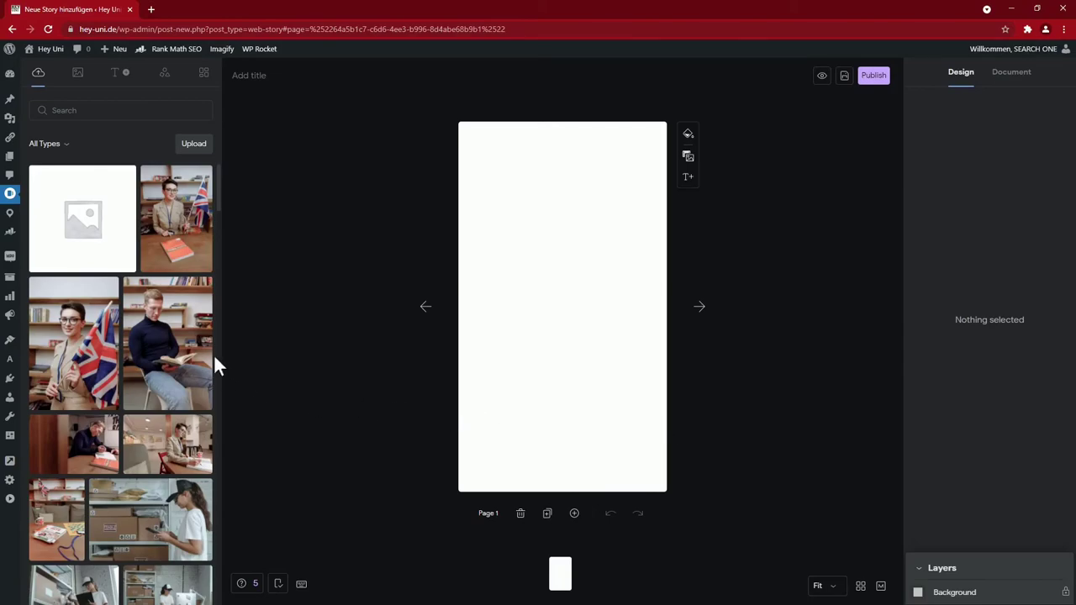
{"action": "left_click", "coordinate": [166, 338]}
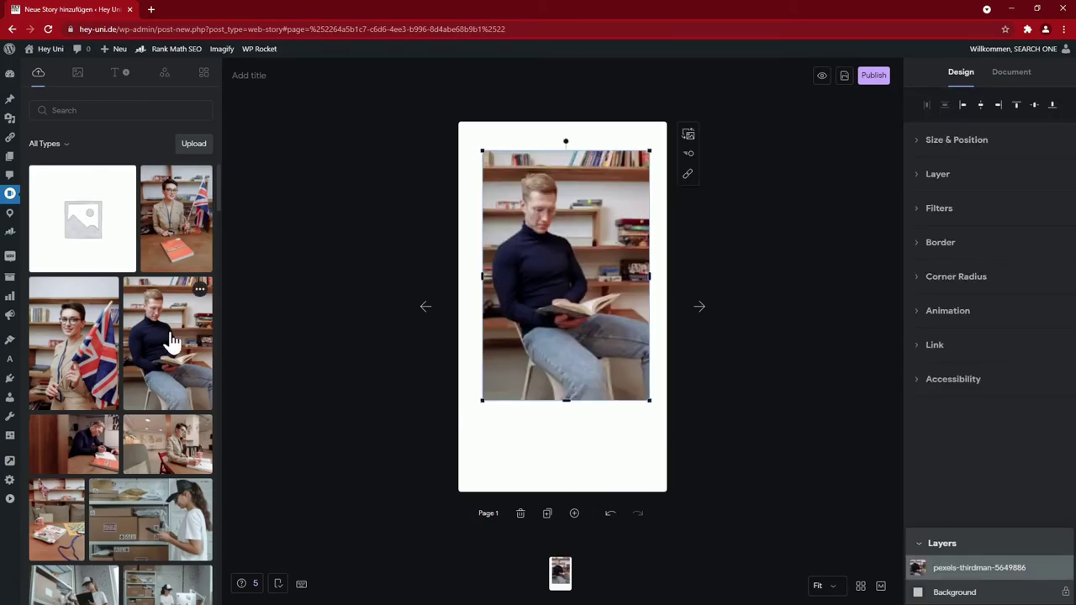
{"action": "left_click", "coordinate": [117, 74]}
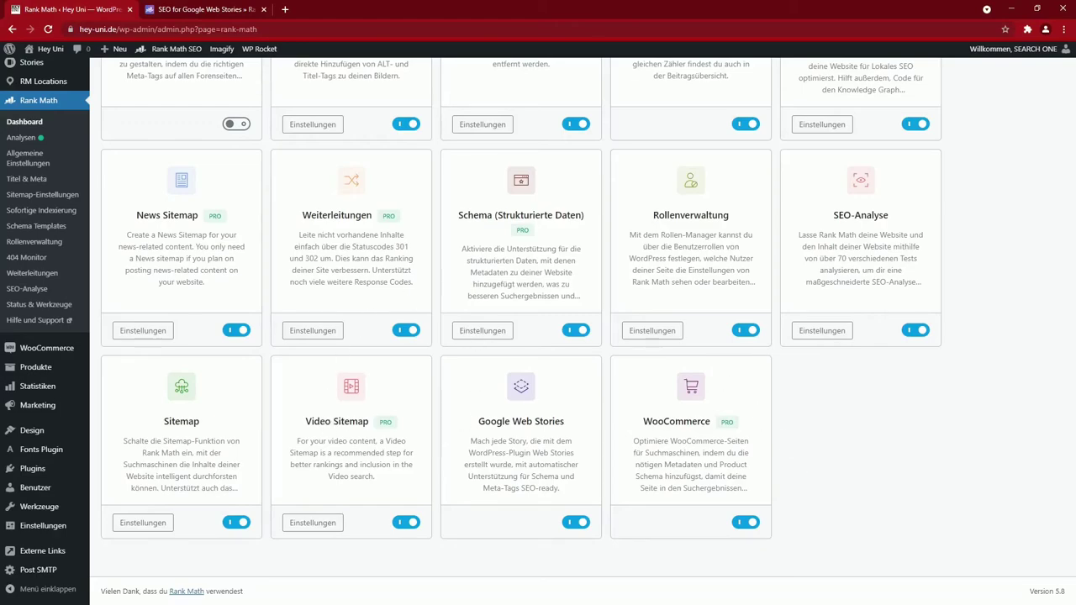
Examine the Rank Math SEO checks for the new product "Mein Produkt" and view its Advanced and Schema settings
{"action": "mouse_move", "coordinate": [49, 370]}
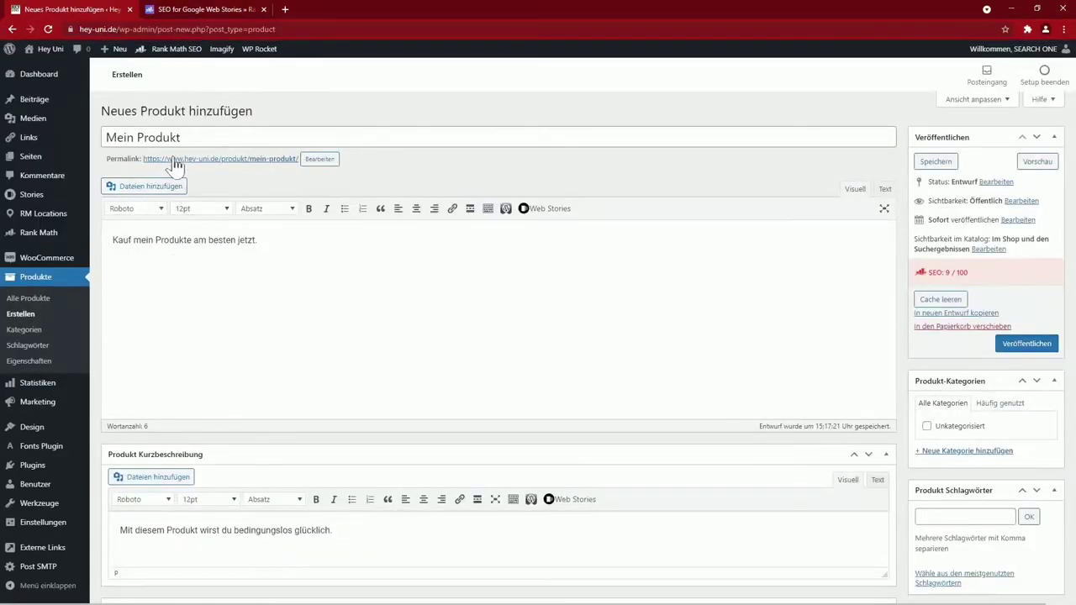
{"action": "scroll", "coordinate": [260, 343], "scroll_direction": "down", "scroll_amount": 6}
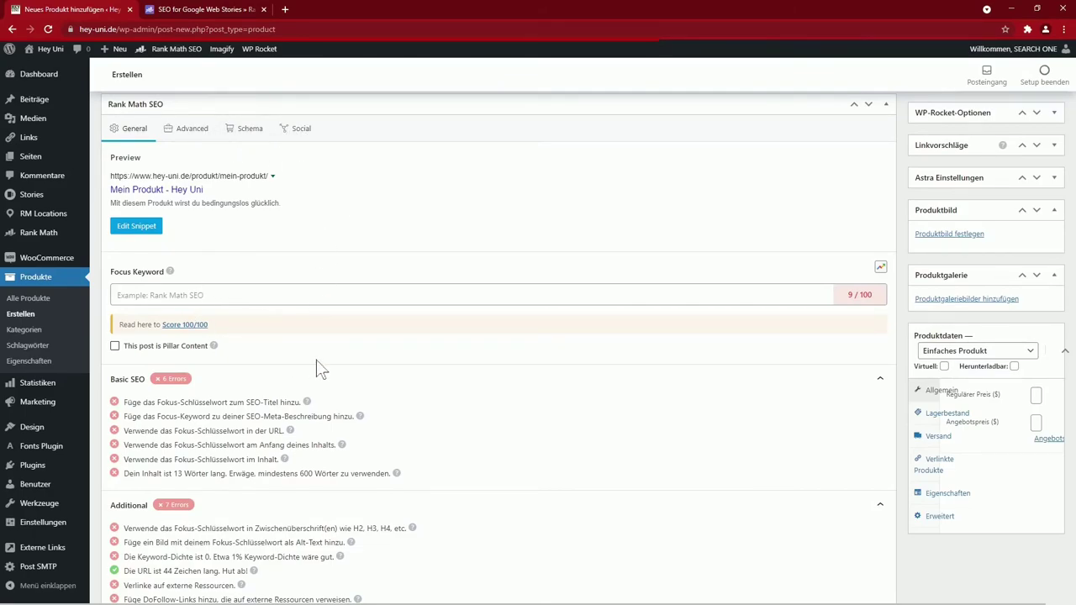
{"action": "scroll", "coordinate": [318, 368], "scroll_direction": "down", "scroll_amount": 1}
{"action": "scroll", "coordinate": [318, 368], "scroll_direction": "down", "scroll_amount": 3}
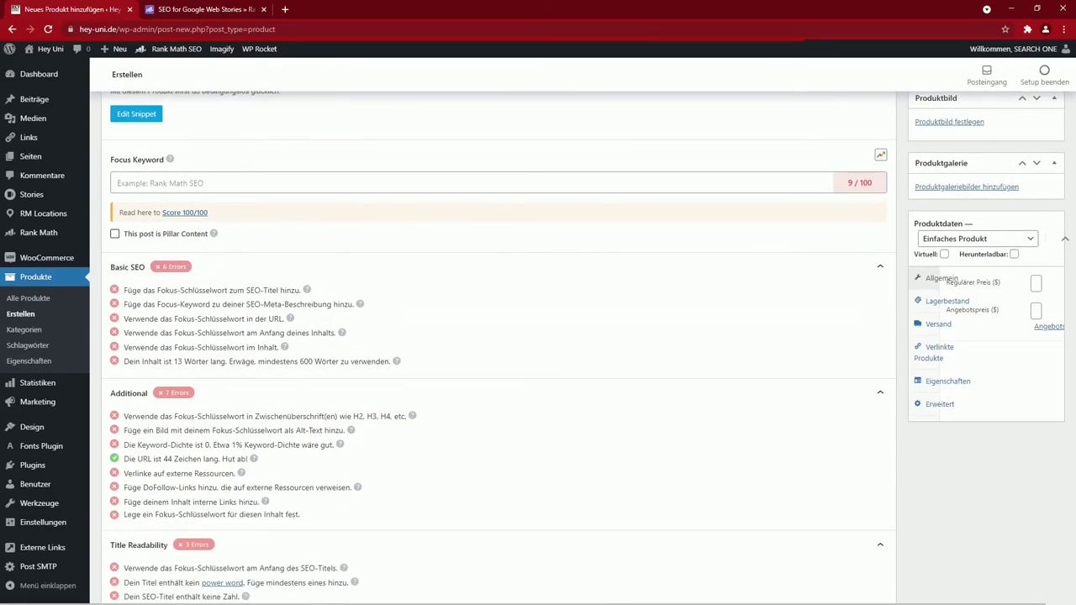
{"action": "scroll", "coordinate": [264, 372], "scroll_direction": "down", "scroll_amount": 3}
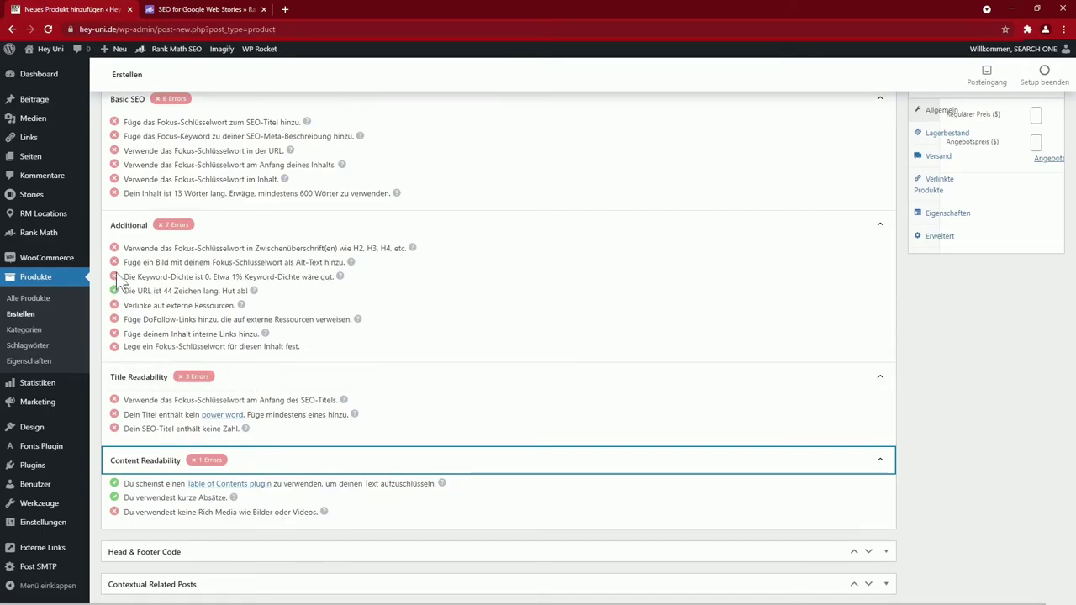
{"action": "scroll", "coordinate": [127, 149], "scroll_direction": "up", "scroll_amount": 5}
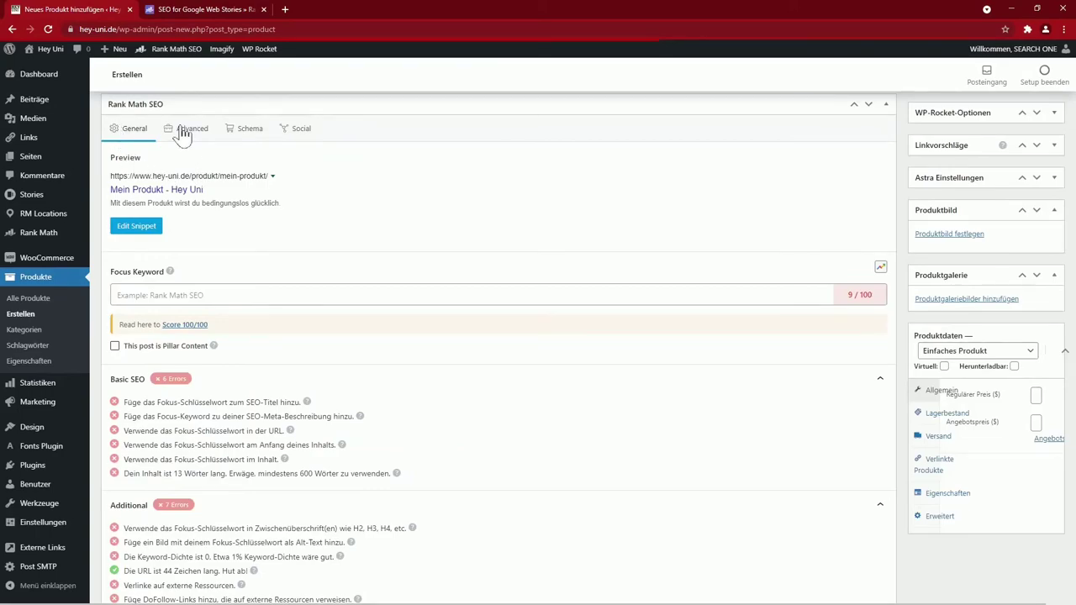
{"action": "left_click", "coordinate": [183, 134]}
{"action": "left_click", "coordinate": [250, 149]}
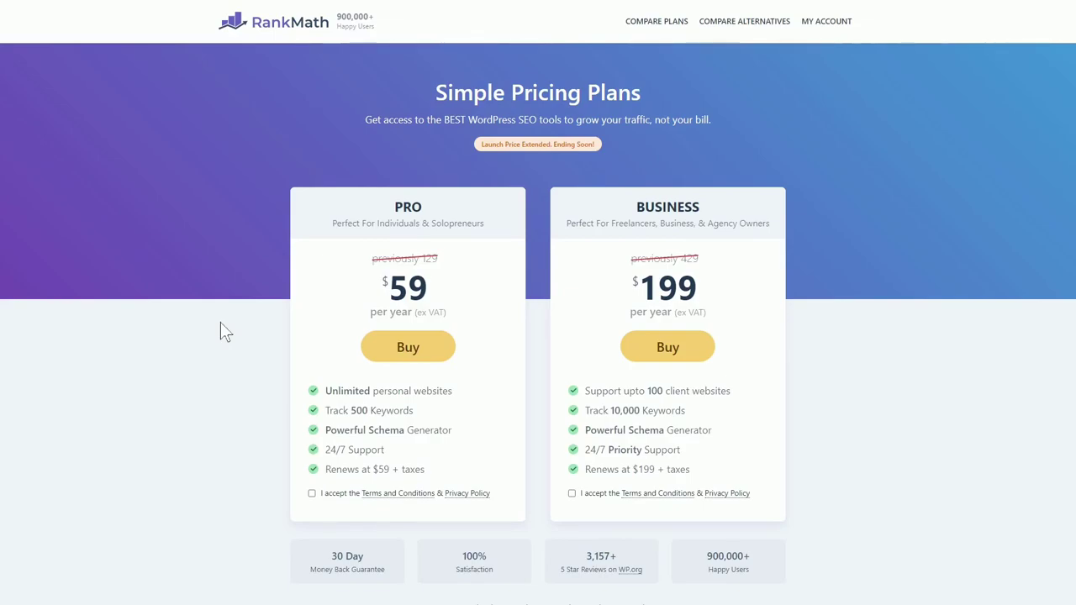
Compare the website and keyword tracking allowances of the PRO and BUSINESS plans on the Rank Math pricing page
{"action": "mouse_move", "coordinate": [319, 410]}
{"action": "mouse_move", "coordinate": [344, 392]}
{"action": "mouse_move", "coordinate": [370, 410]}
{"action": "mouse_move", "coordinate": [635, 411]}
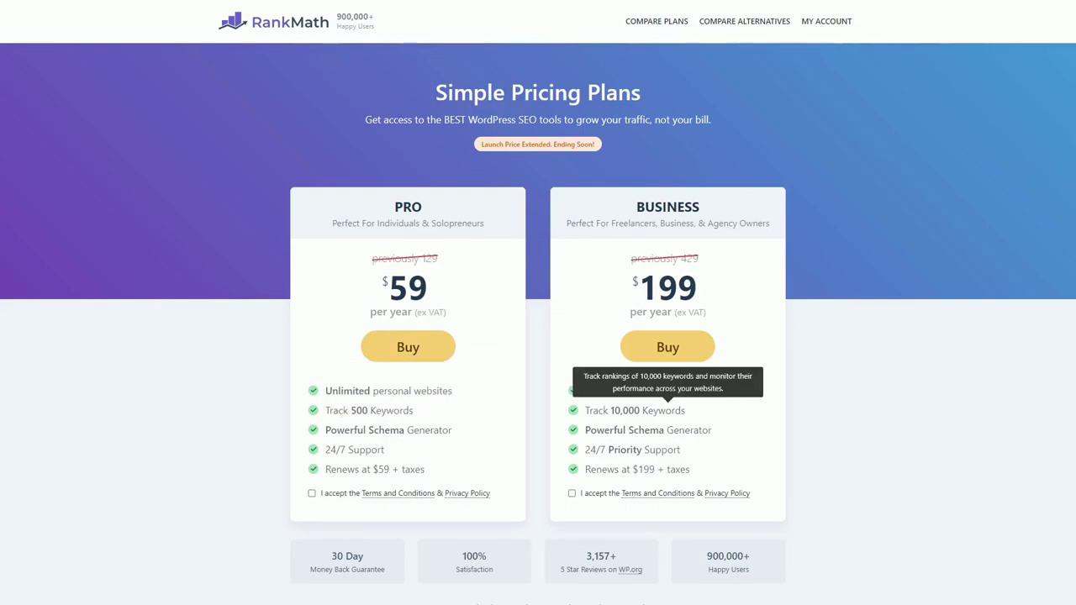